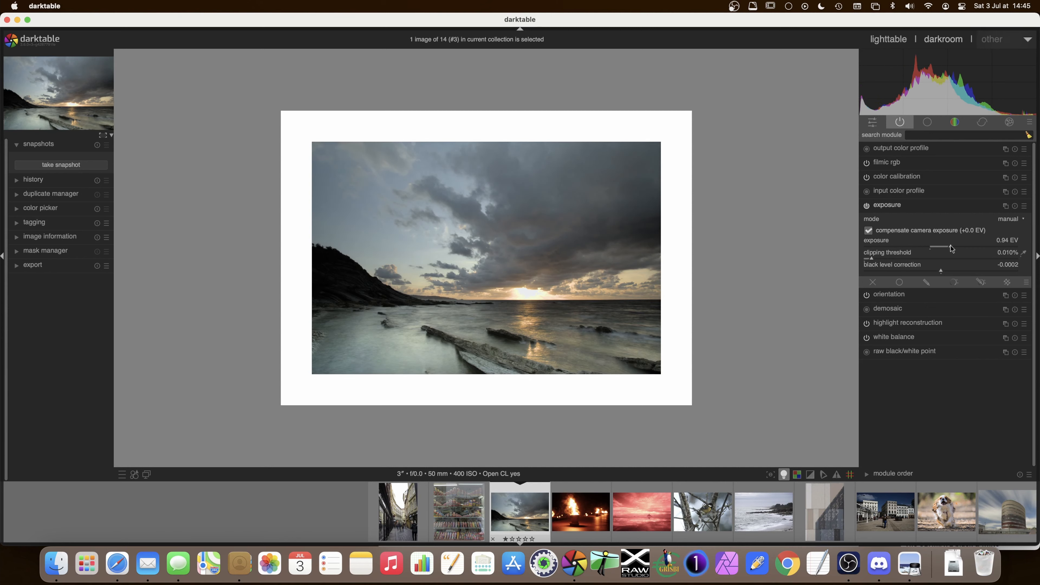
Turn off camera exposure compensation, close the exposure module and open the filmic rgb module
click(928, 230)
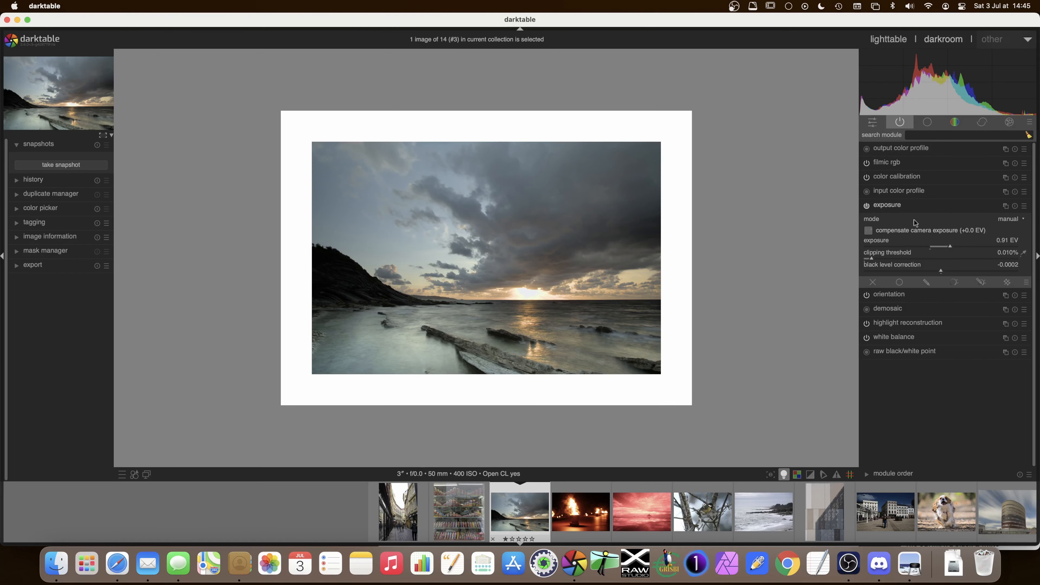
click(891, 206)
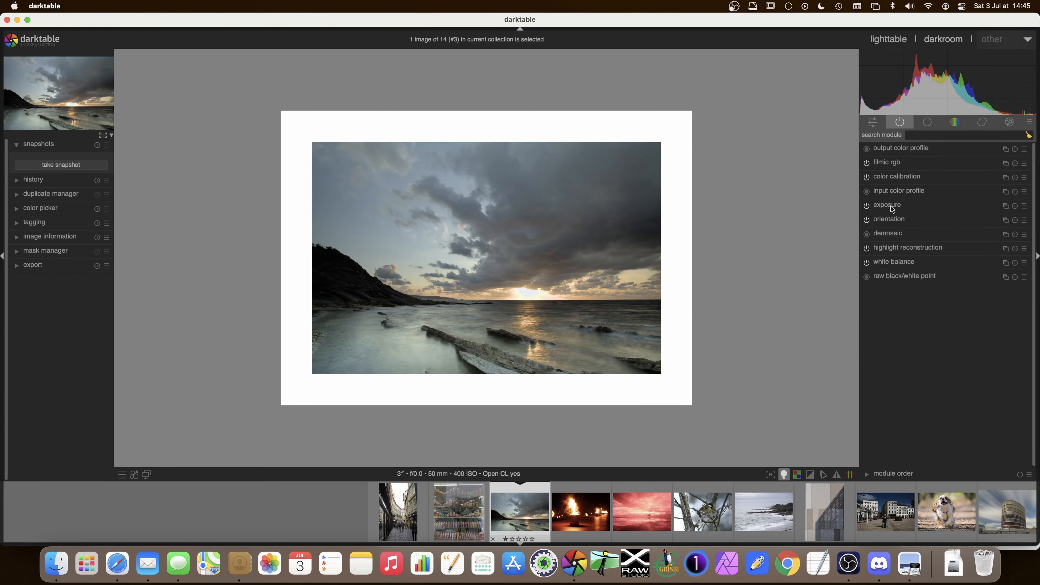
click(888, 163)
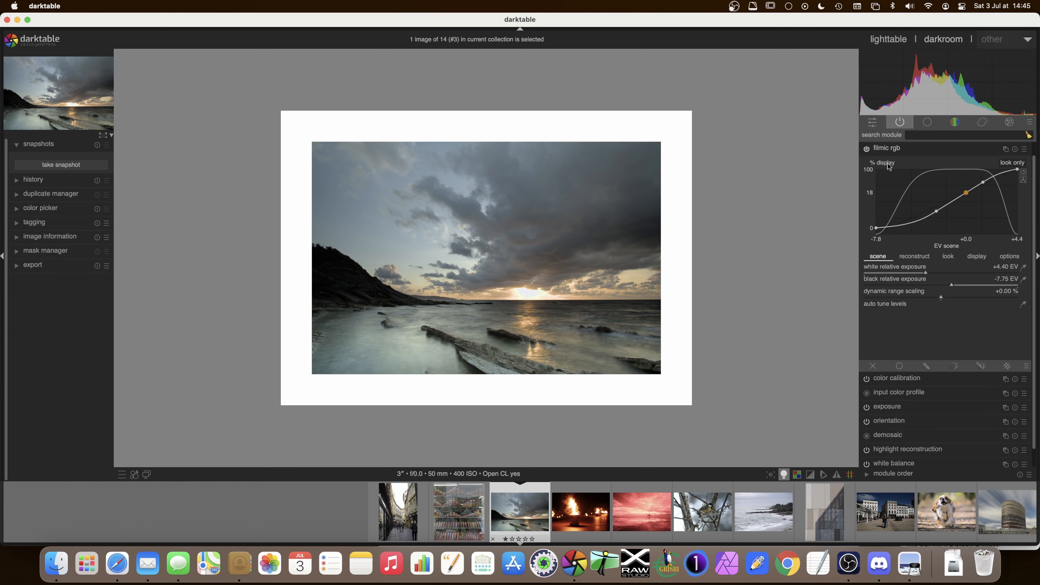
Leave the color assessment view and check the photo with the raw overexposure indicator, switching the indicator off again
click(784, 477)
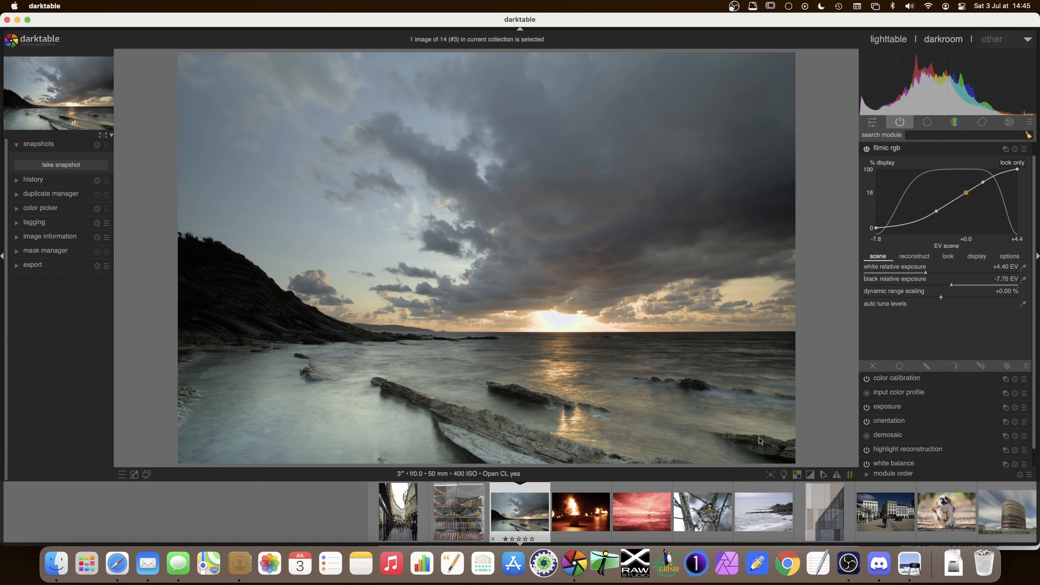
click(797, 476)
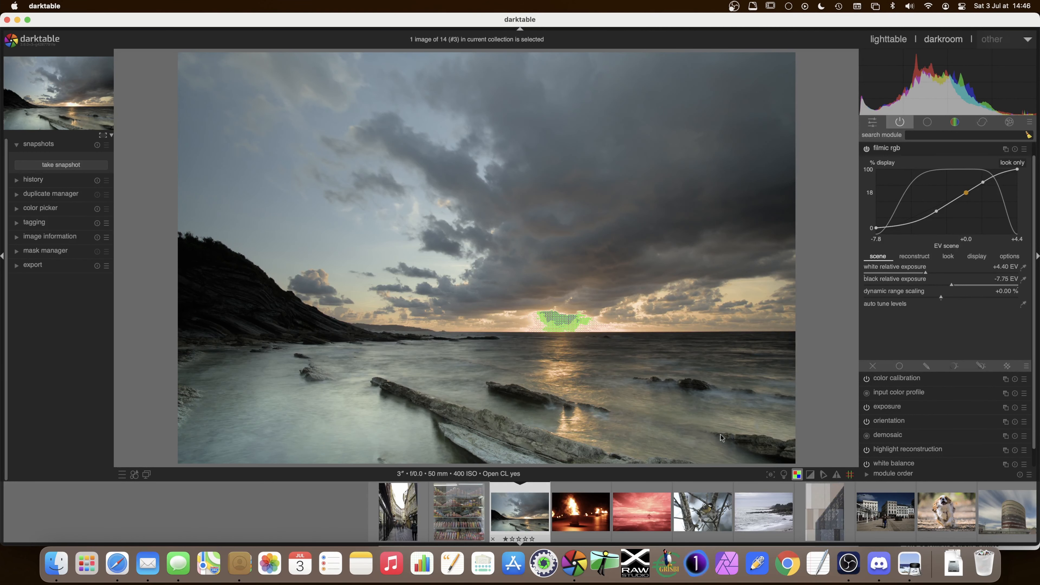
click(798, 475)
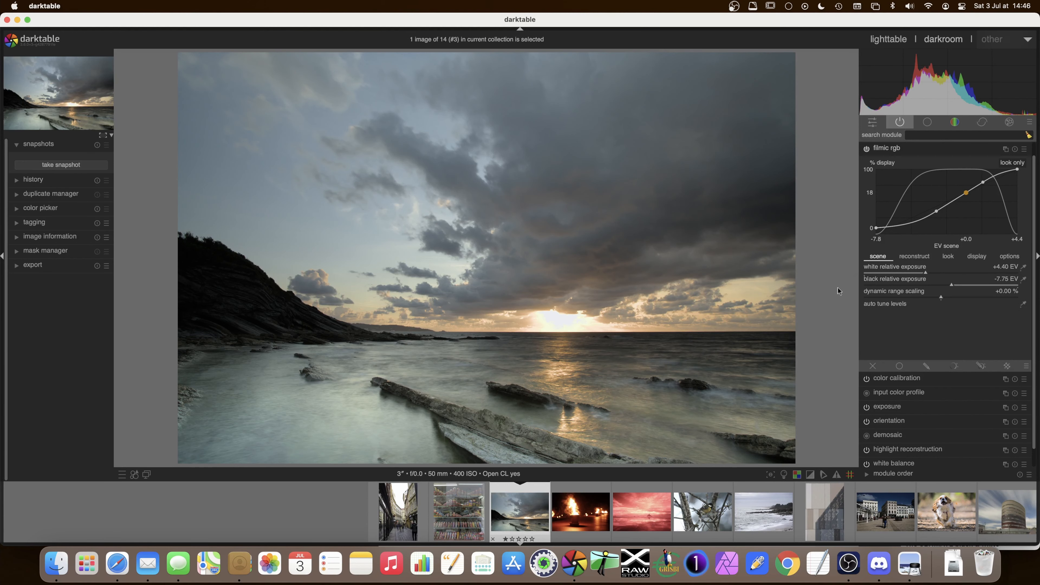
In filmic rgb, set the white relative exposure to +3.66 EV and the black relative exposure to -12.91 EV
scroll(577, 318, up, 1)
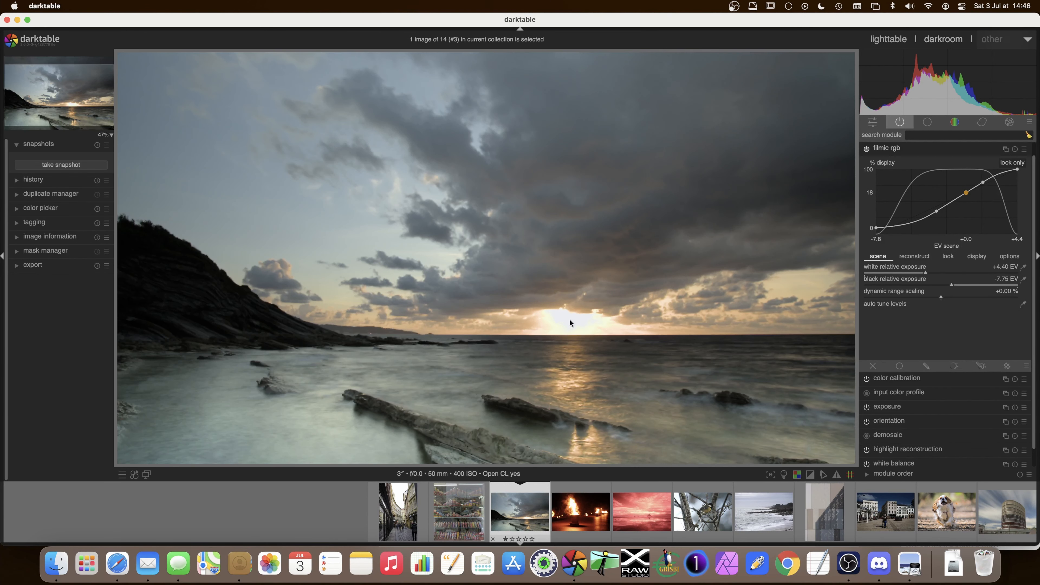
scroll(603, 324, up, 4)
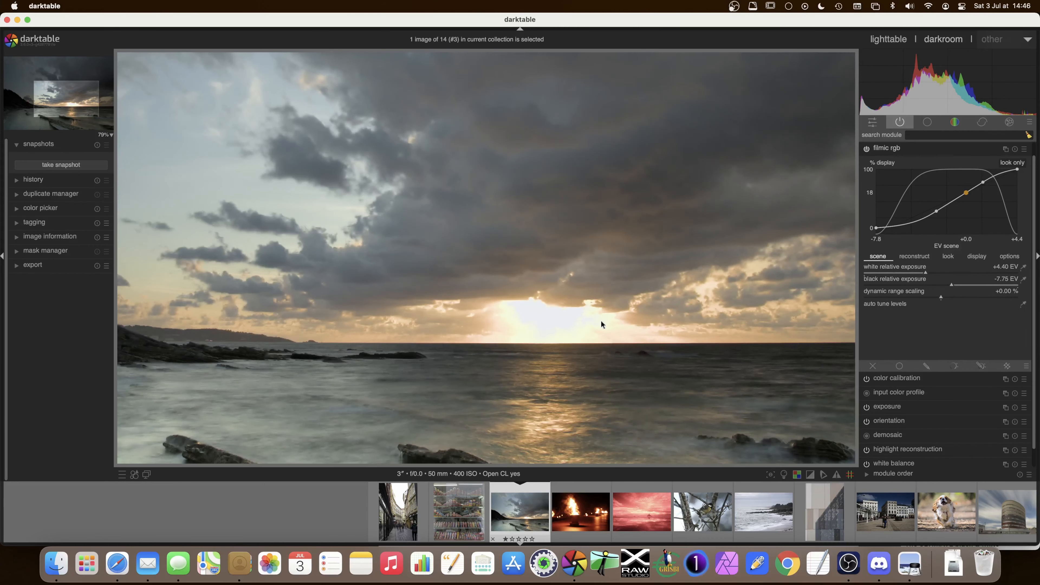
scroll(601, 324, up, 1)
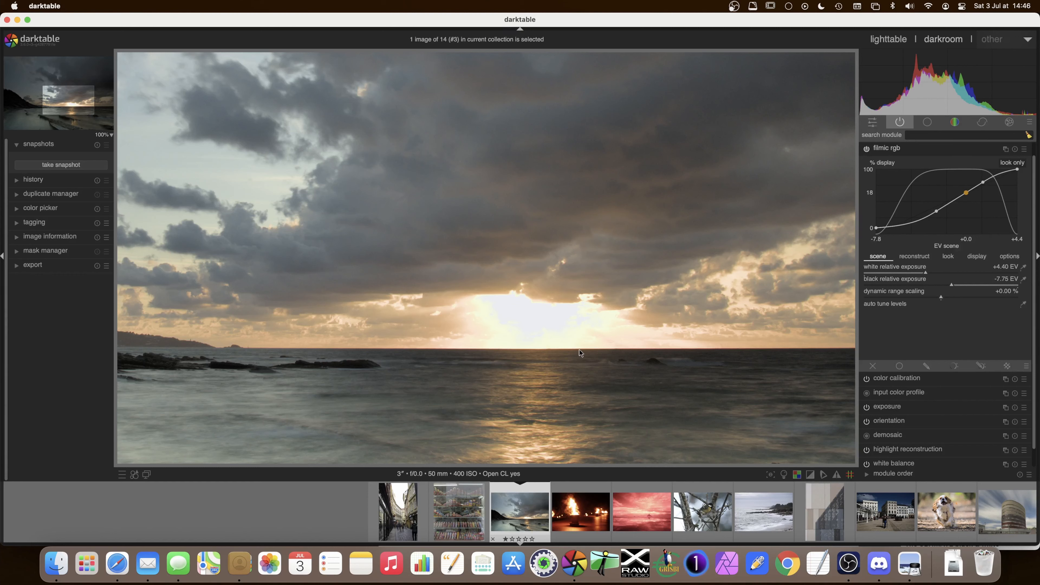
drag(927, 273, 907, 274)
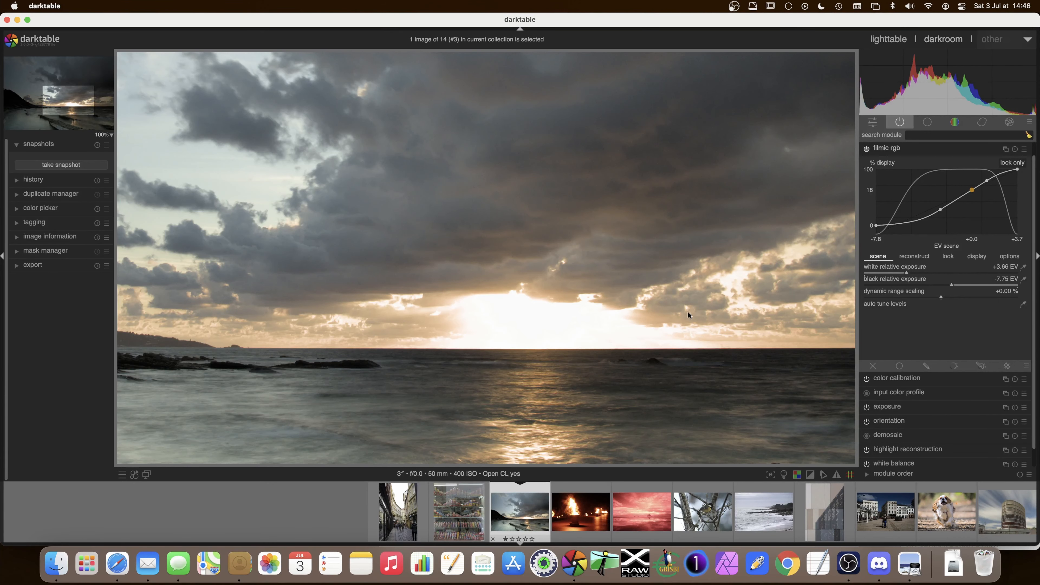
scroll(676, 298, down, 4)
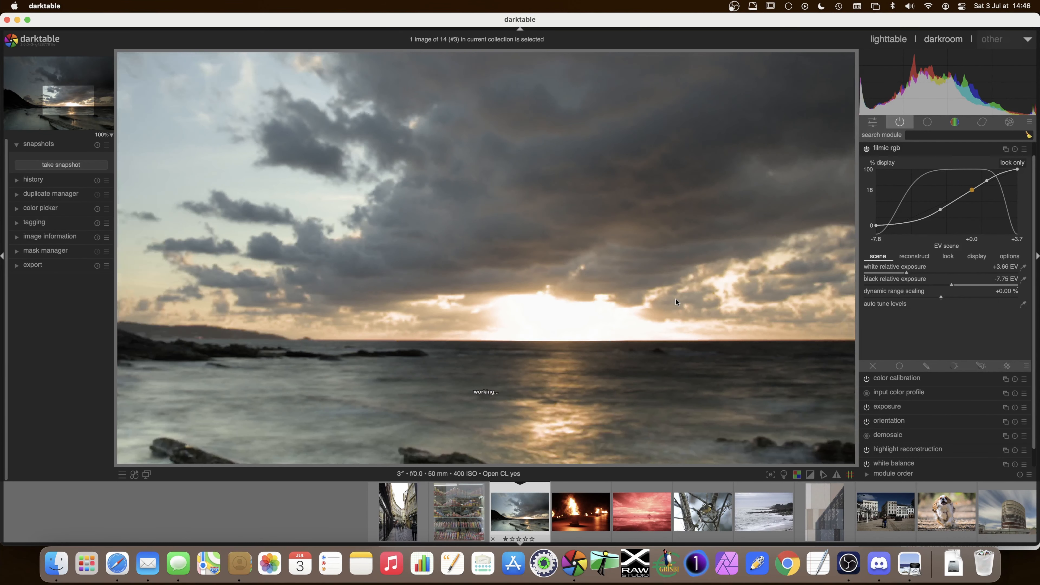
scroll(659, 303, down, 2)
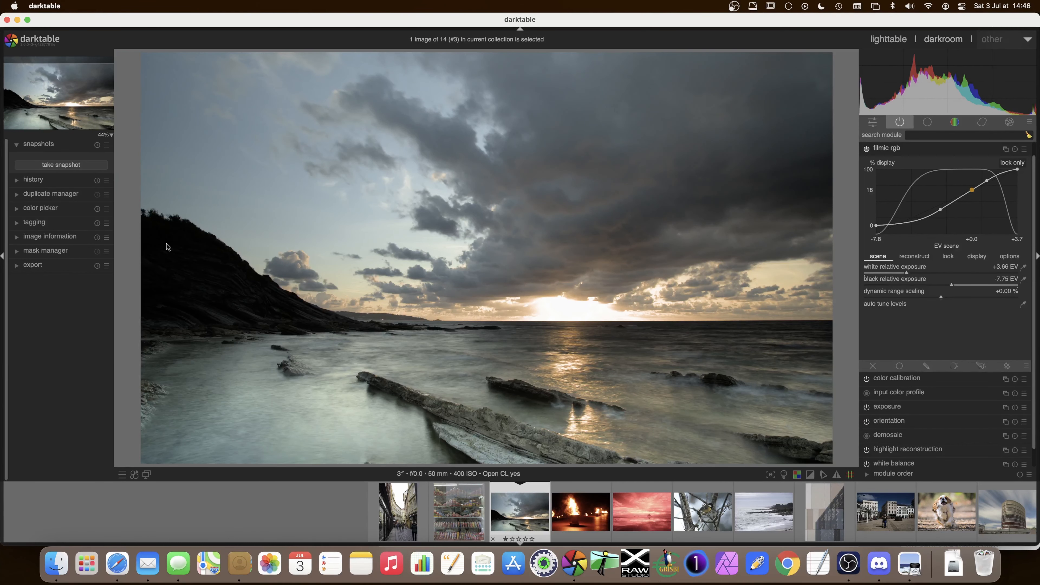
click(946, 285)
drag(945, 287, 879, 285)
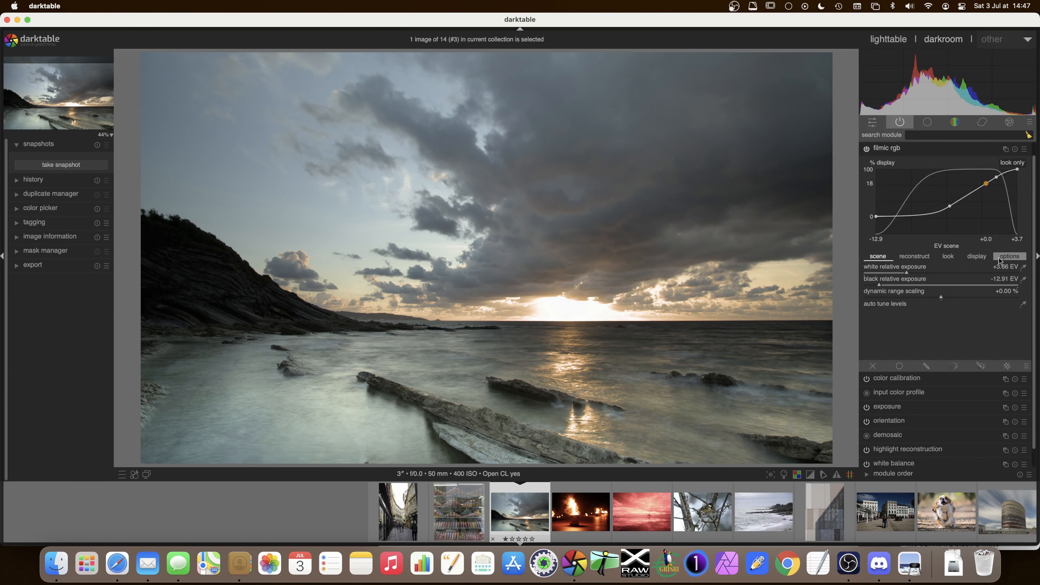
Set filmic rgb's contrast in highlights and contrast in shadows to soft
click(1010, 258)
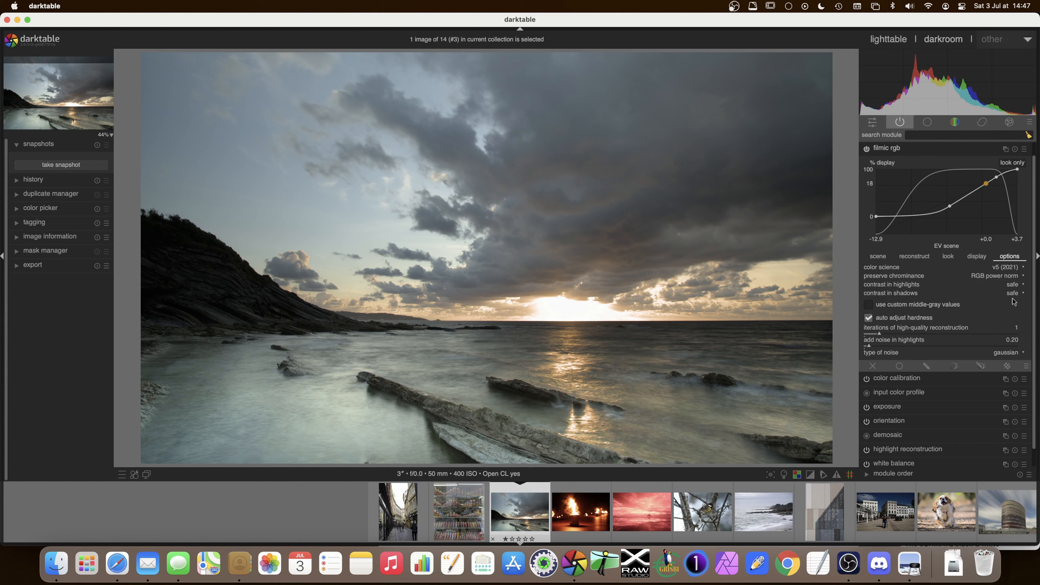
click(1016, 284)
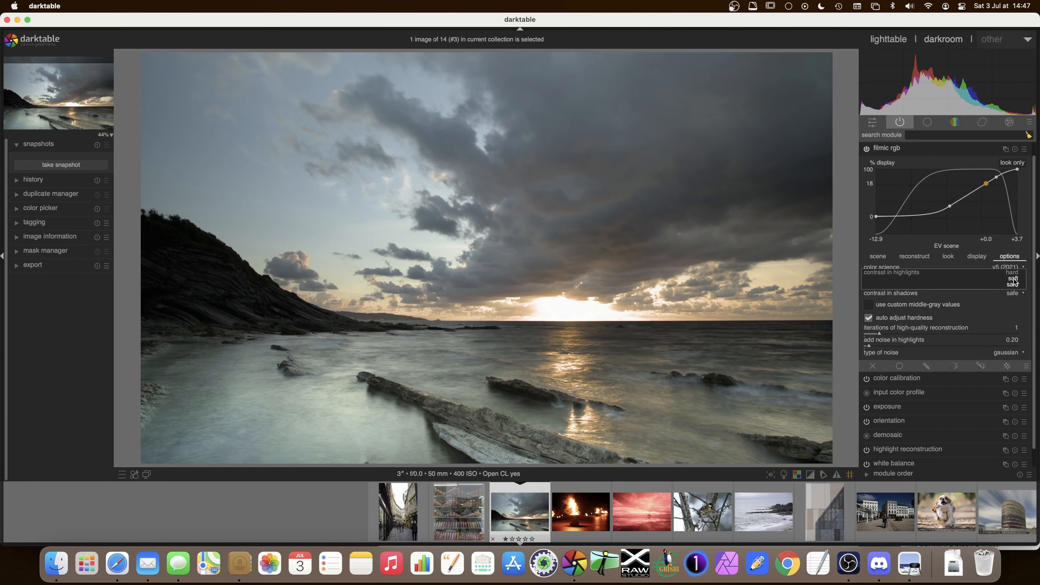
click(1016, 279)
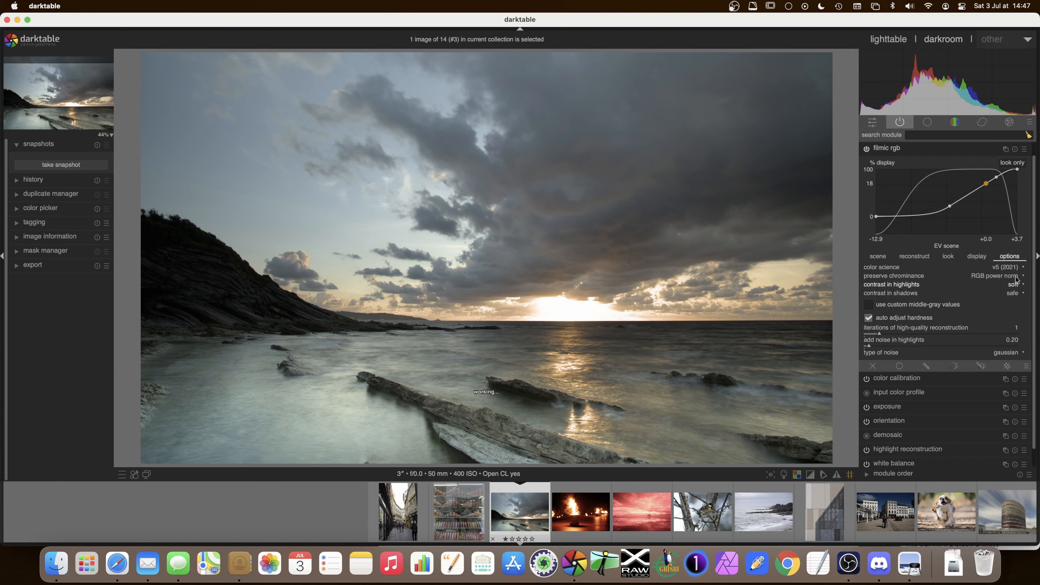
click(1015, 293)
click(1014, 287)
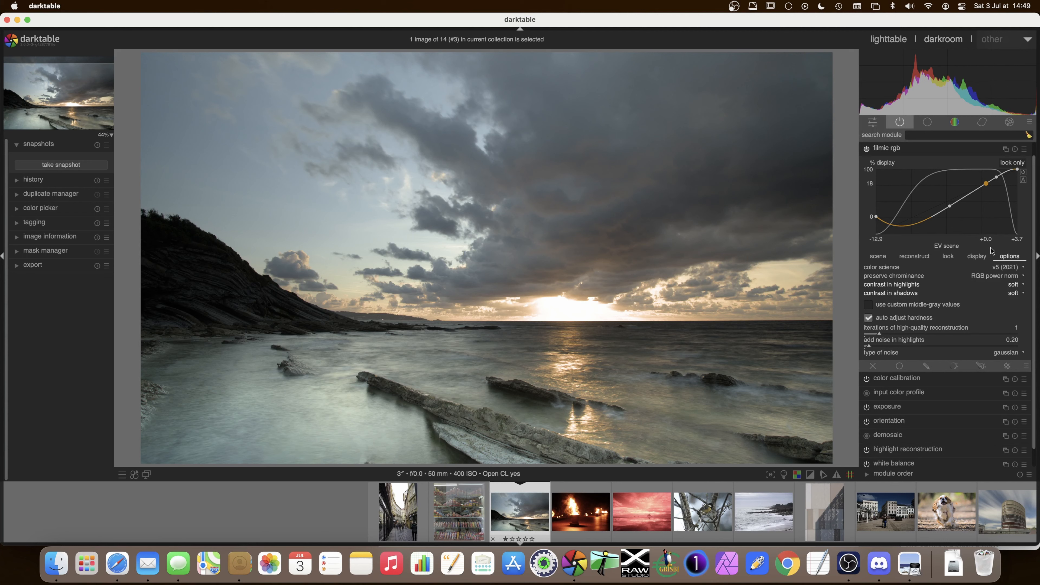
Set the black relative exposure to -4.52 EV and try white relative exposures of +5.39 EV and +3.80 EV
click(881, 256)
drag(878, 285, 997, 288)
drag(907, 275, 951, 273)
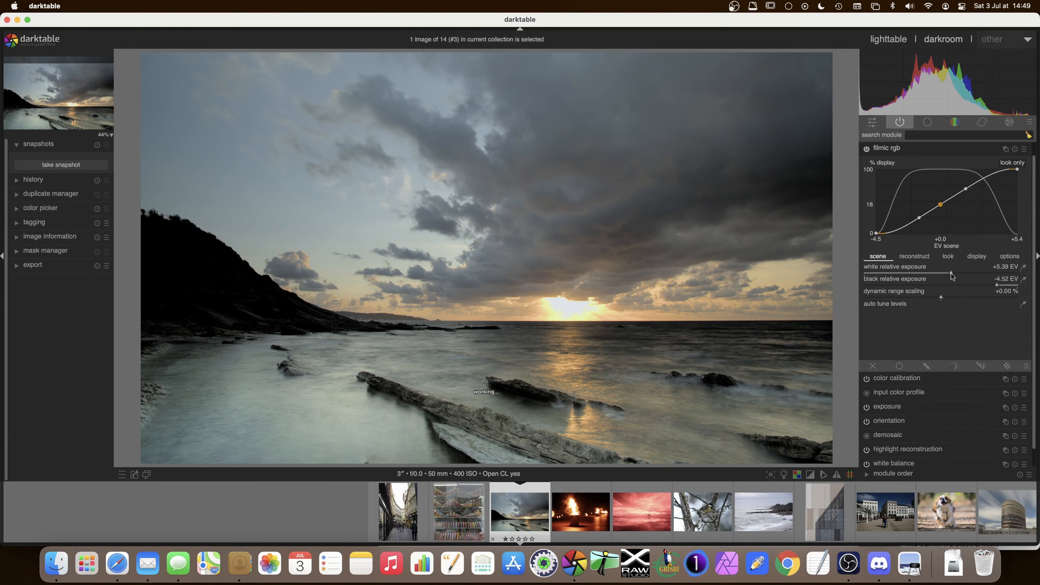
scroll(1015, 298, up, 1)
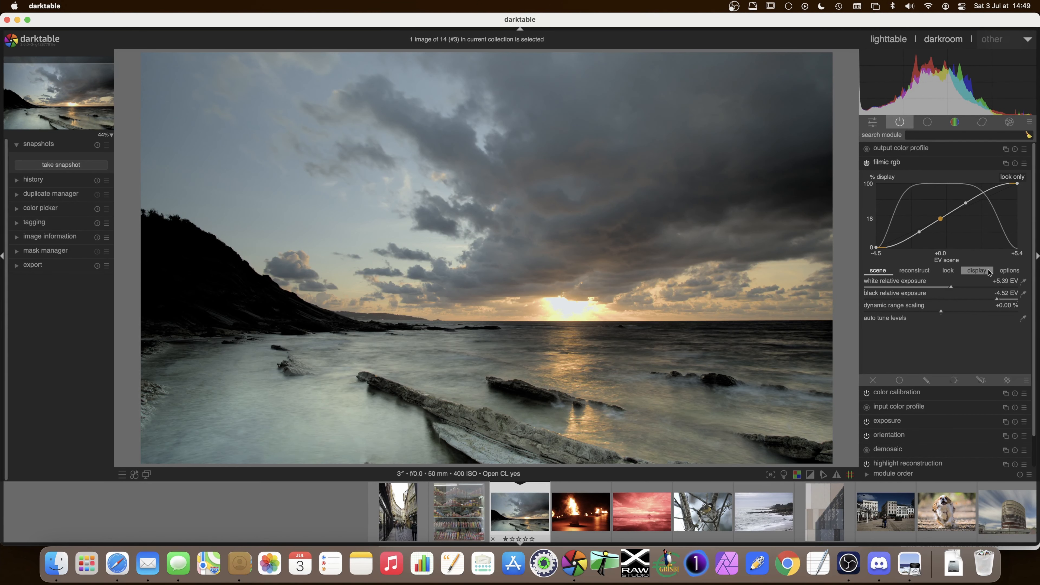
drag(951, 287, 910, 288)
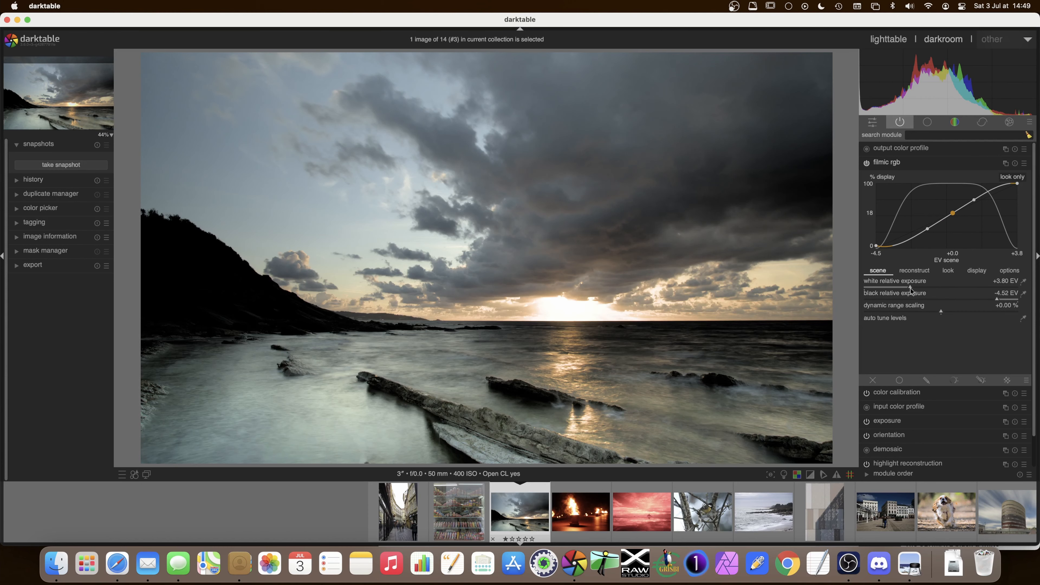
Set filmic rgb's contrast in highlights and contrast in shadows back to safe
click(1014, 271)
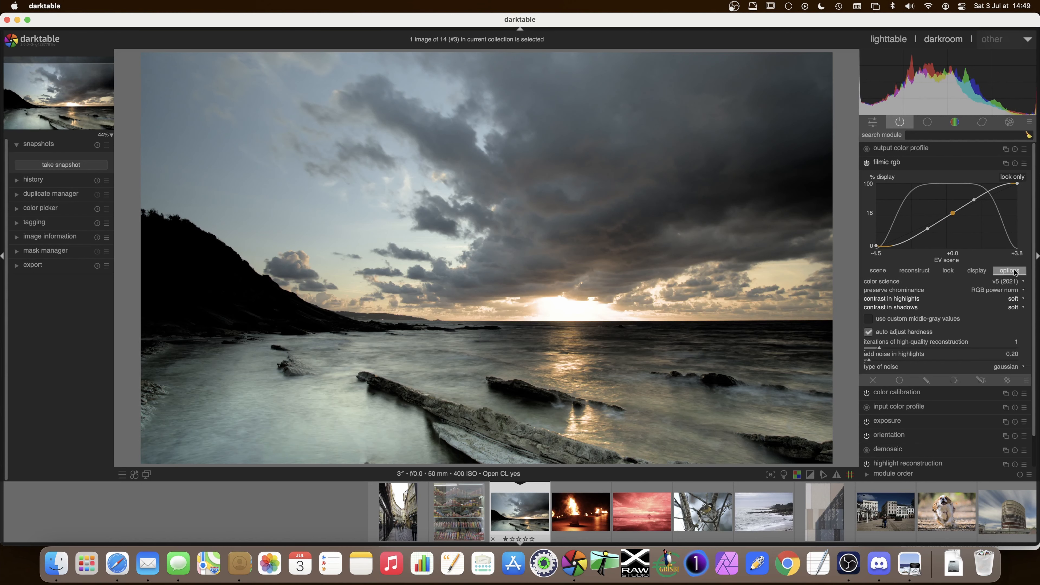
click(1015, 300)
click(1015, 305)
click(1015, 308)
click(1014, 313)
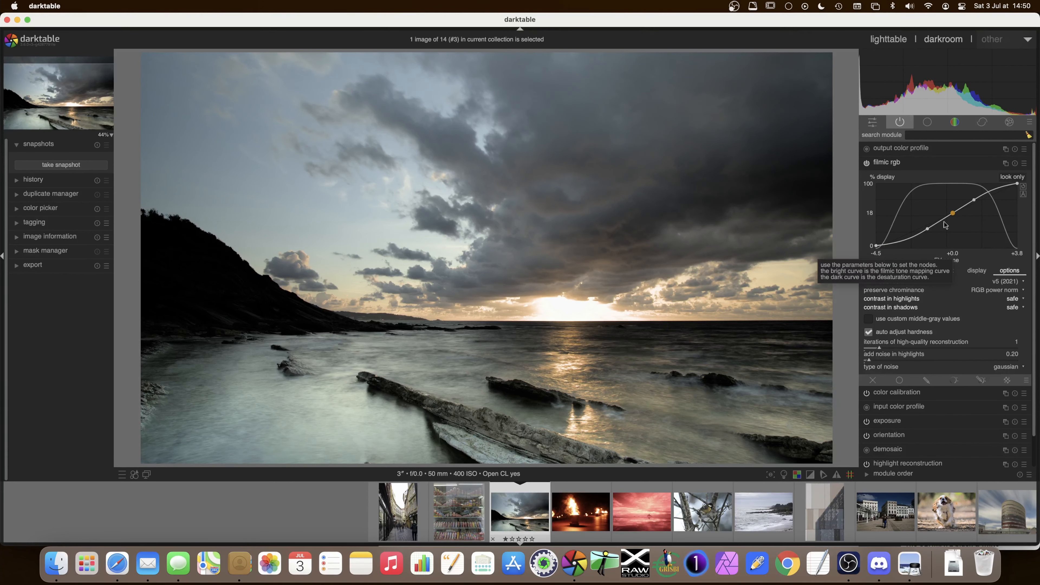
Set the filmic rgb white relative exposure to +3.60 EV and the black relative exposure to -12.41 EV
click(878, 272)
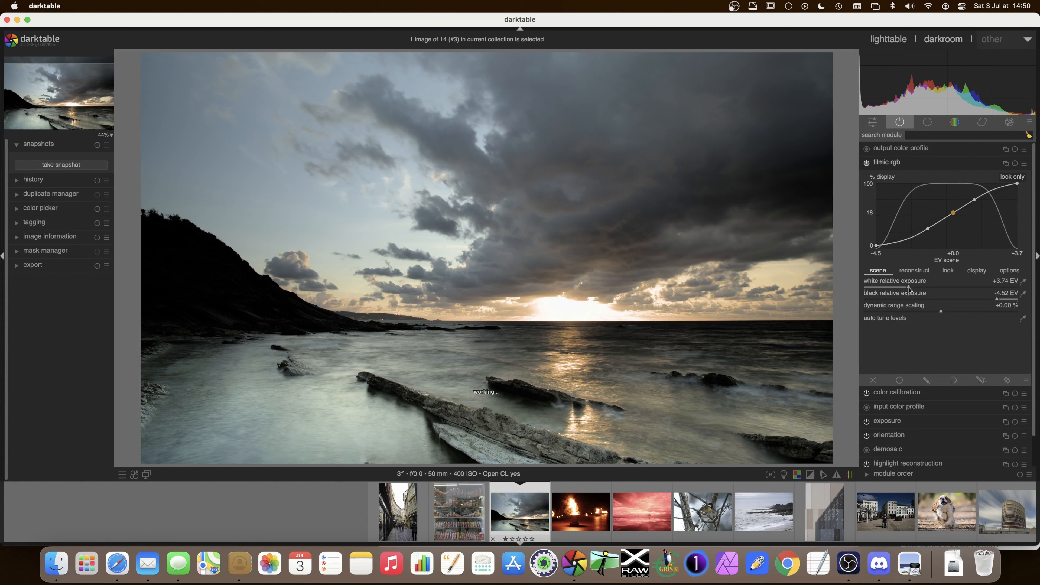
drag(911, 287, 904, 288)
drag(993, 303, 887, 300)
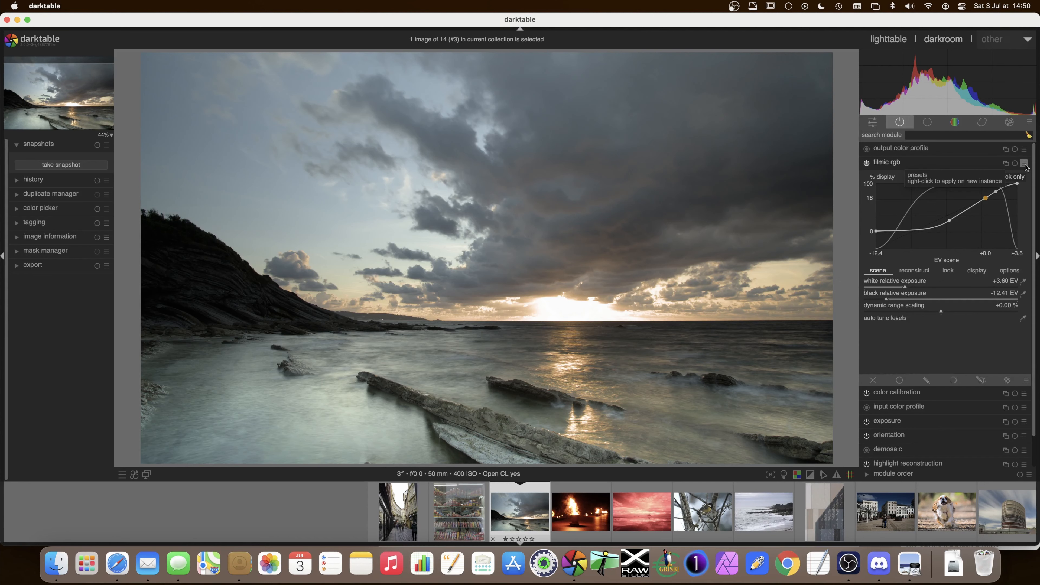
Cycle the filmic rgb graph through look + mapping (log) and dynamic range mapping, ending on look only
click(1024, 187)
click(1024, 187)
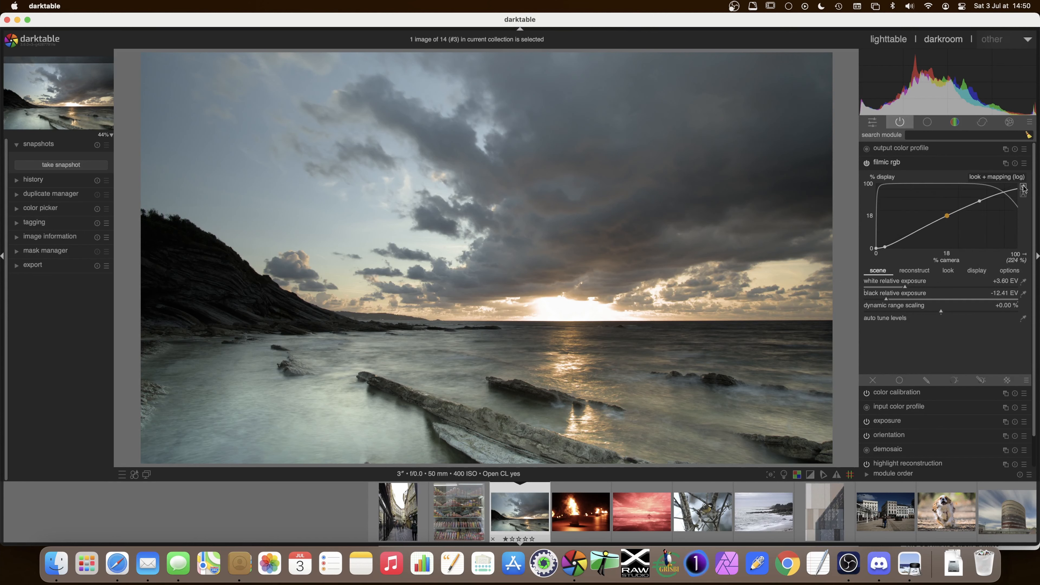
click(1024, 187)
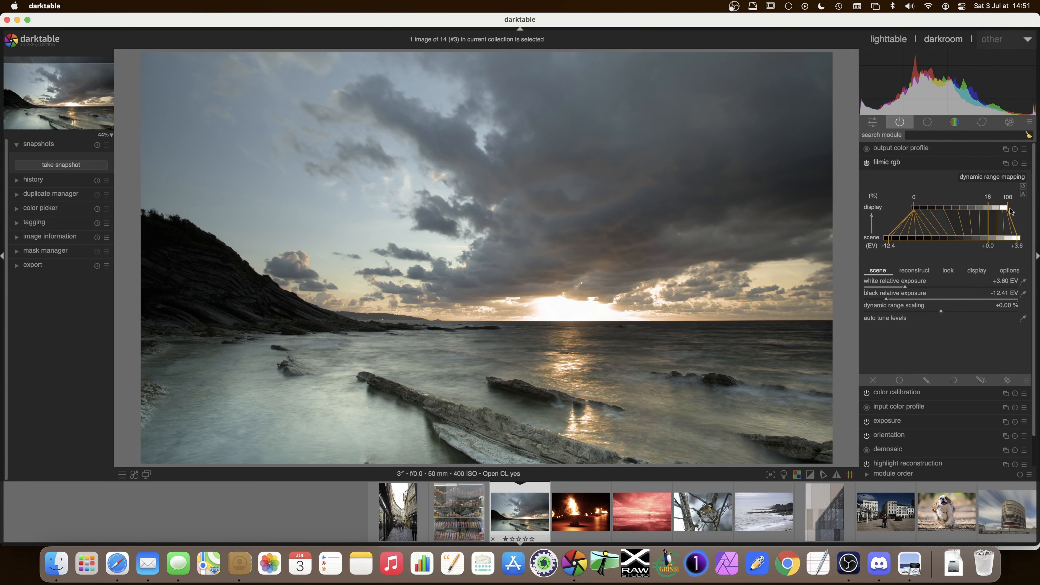
click(1024, 187)
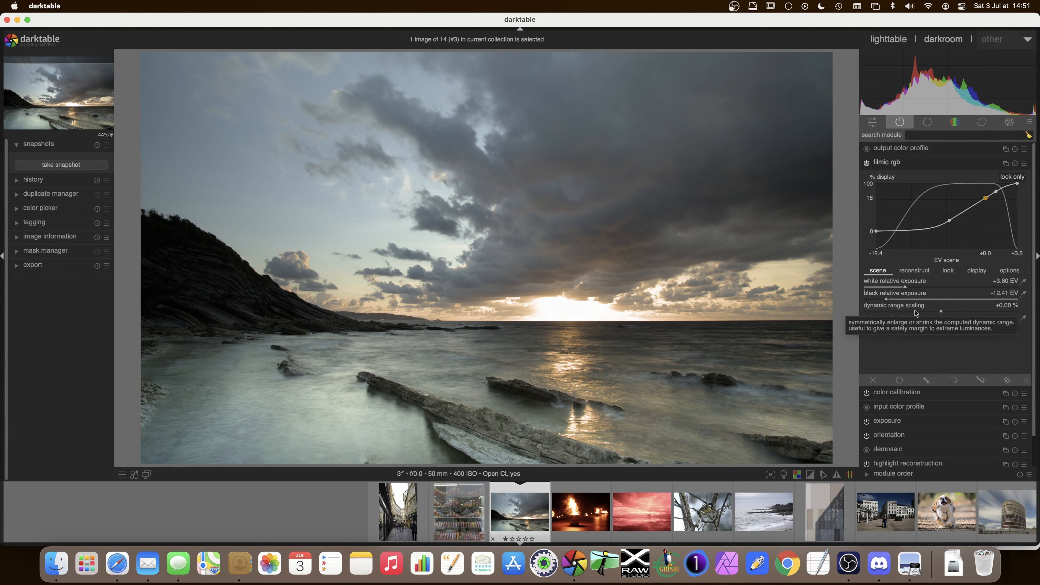
Try filmic rgb look contrast values from 1.559 through 1.526 down to 1.464
click(949, 271)
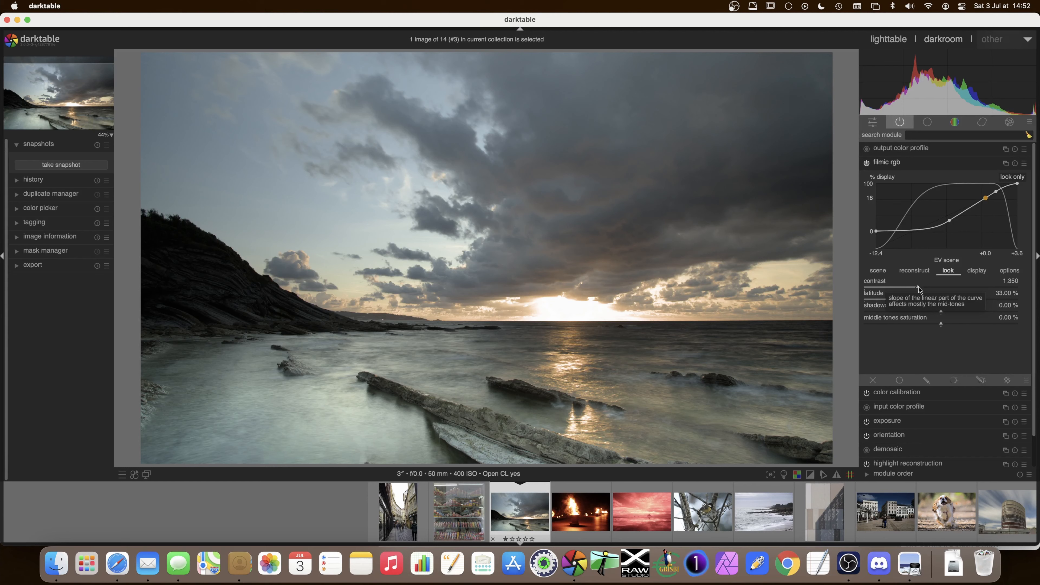
drag(920, 289, 950, 286)
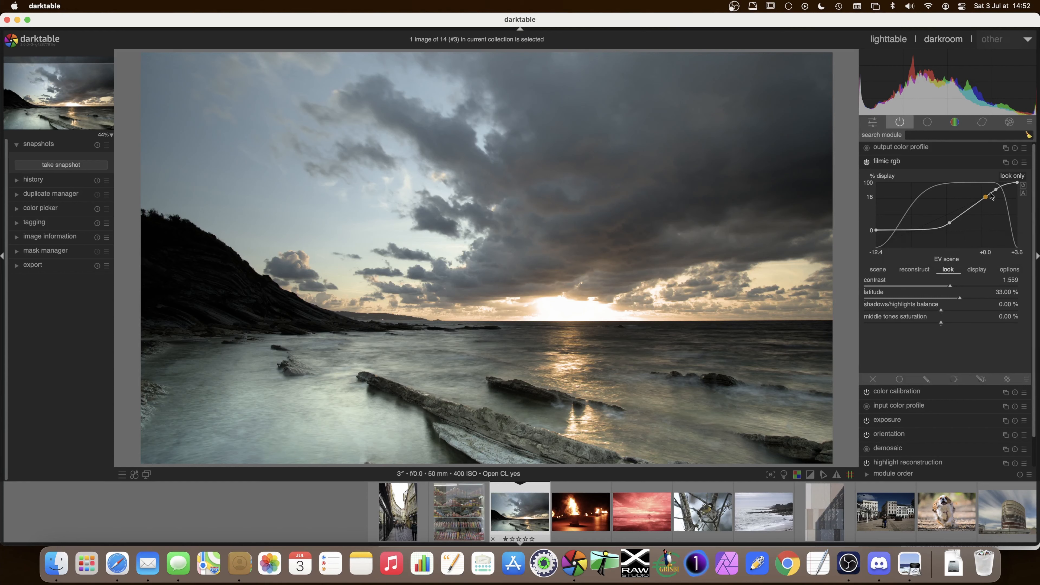
mouse_move(953, 287)
mouse_down()
mouse_move(974, 288)
mouse_move(897, 288)
mouse_move(975, 288)
mouse_move(946, 289)
mouse_up()
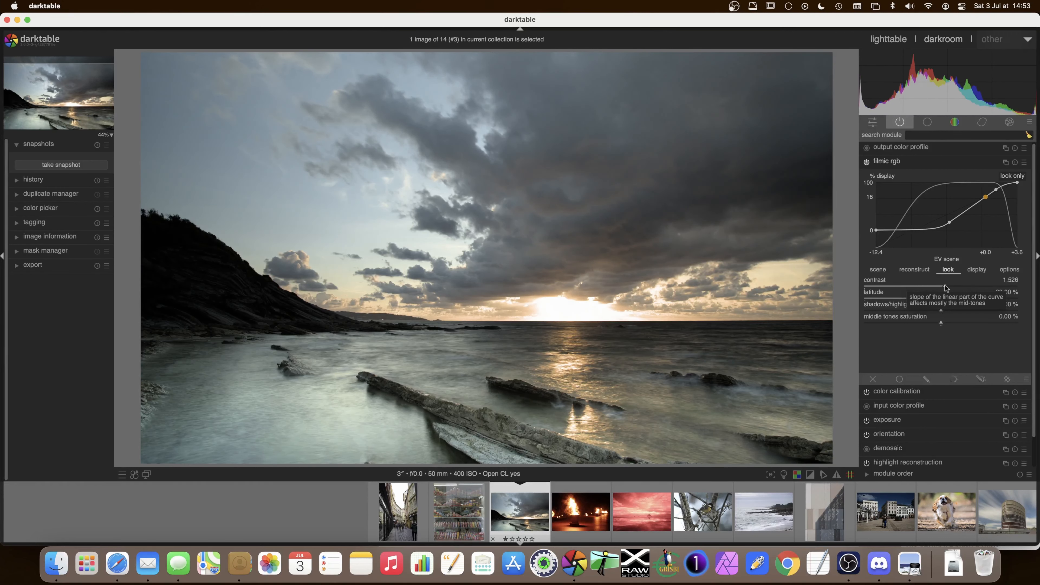
drag(945, 288, 938, 290)
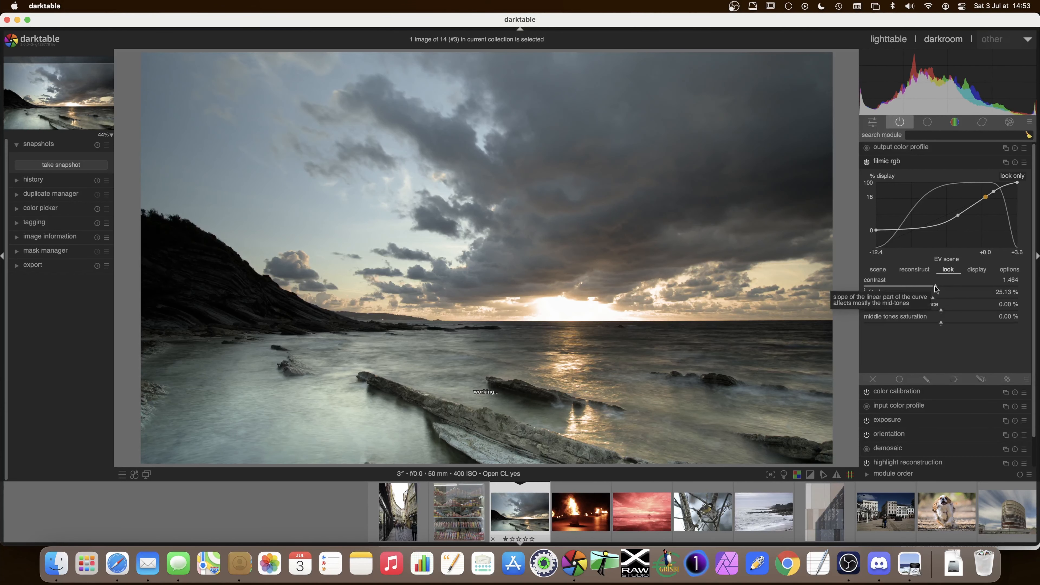
drag(938, 289, 929, 287)
Set the look's latitude to 24.69 %, shadows/highlights balance to -10.20 %, middle tones saturation to -12.50 % and contrast to 1.447
click(932, 299)
click(925, 310)
mouse_move(922, 323)
mouse_down()
mouse_move(910, 329)
mouse_move(922, 323)
mouse_up()
drag(932, 287, 933, 288)
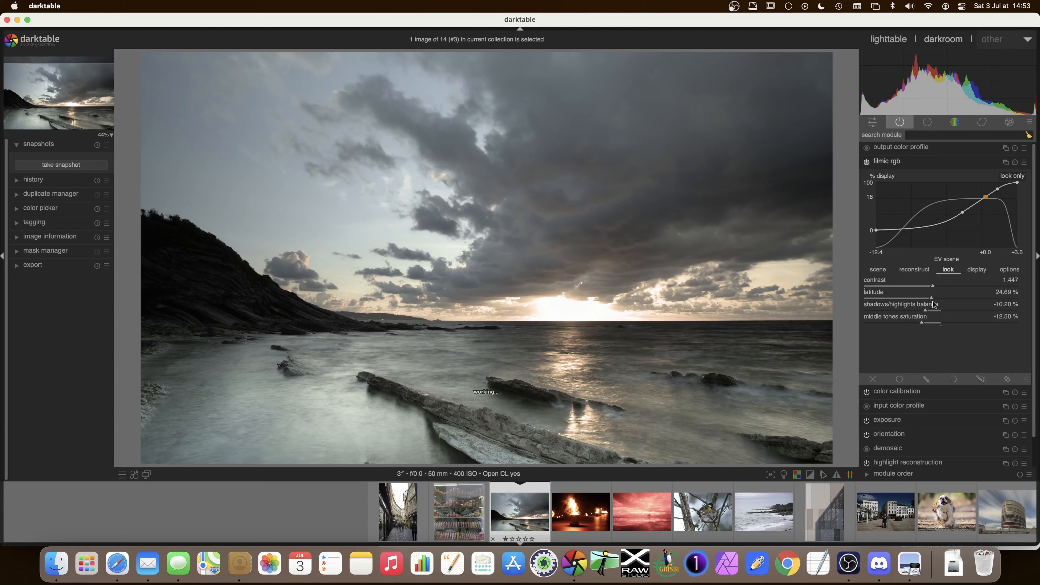
Reset the latitude to 33.00 %, and set shadows/highlights balance to -9.87 % and middle tones saturation to -11.84 %
double_click(933, 299)
mouse_move(925, 311)
mouse_down()
mouse_move(947, 291)
mouse_move(930, 287)
mouse_up()
click(923, 323)
Set the filmic rgb look contrast to 1.543 and the latitude to 30.46 %
click(945, 289)
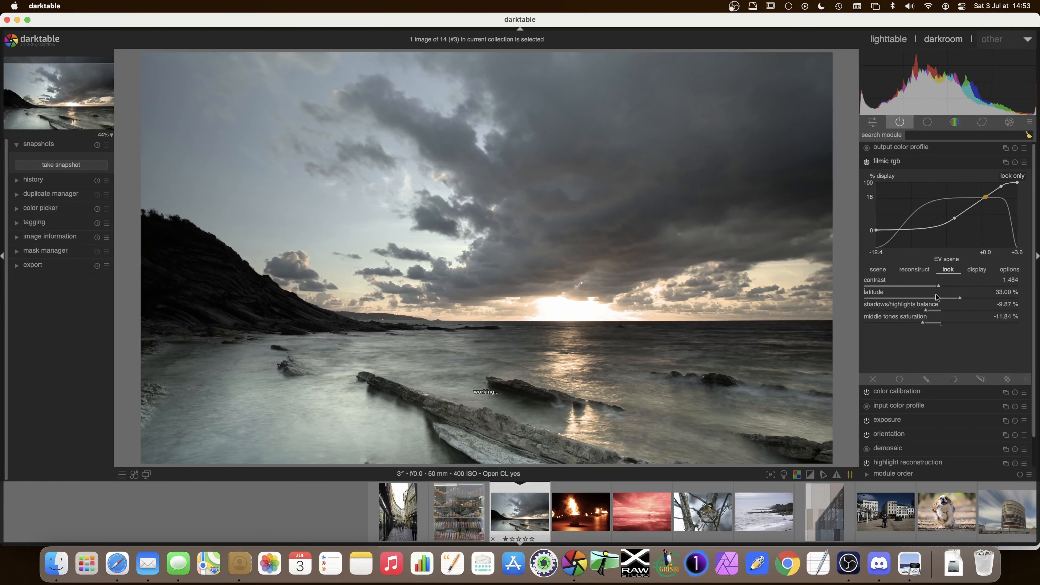
mouse_move(955, 302)
mouse_down()
mouse_move(907, 312)
mouse_move(961, 314)
mouse_move(974, 335)
mouse_move(915, 332)
mouse_move(963, 333)
mouse_move(967, 295)
mouse_move(943, 288)
mouse_up()
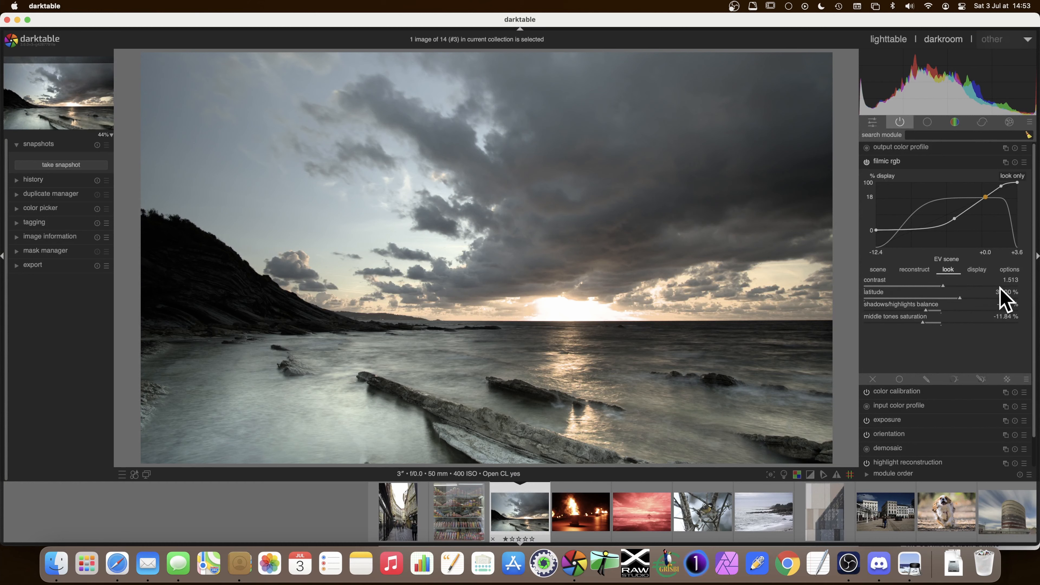
mouse_move(943, 286)
mouse_down()
mouse_move(922, 287)
mouse_move(952, 292)
mouse_up()
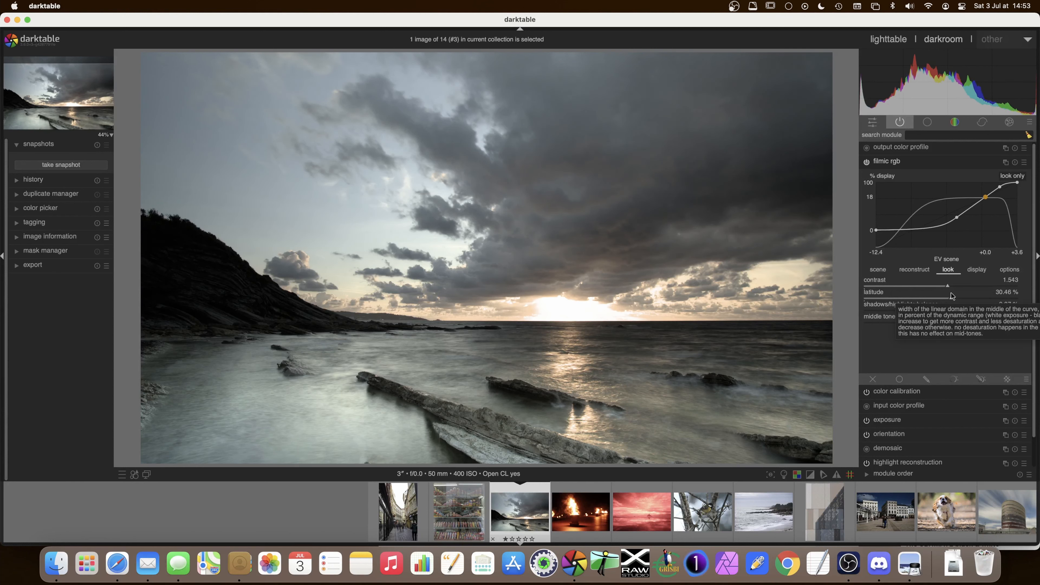
Try filmic rgb look contrast values of 1.559, 1.484 and 1.470, and return the latitude to 33.00 %
click(950, 287)
mouse_move(949, 297)
mouse_down()
mouse_move(921, 287)
mouse_move(922, 298)
mouse_move(947, 298)
mouse_up()
click(951, 286)
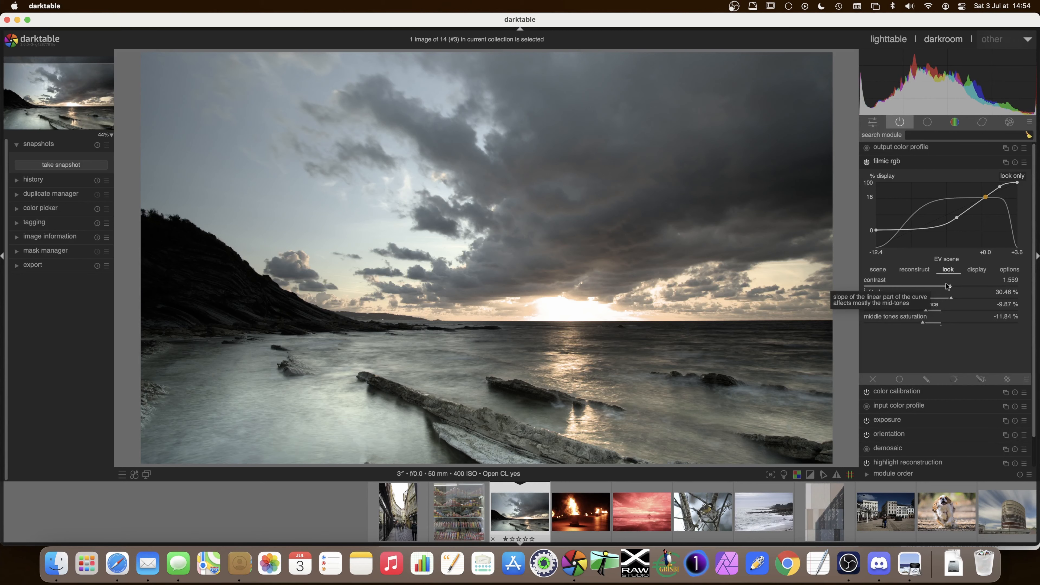
scroll(951, 289, down, 5)
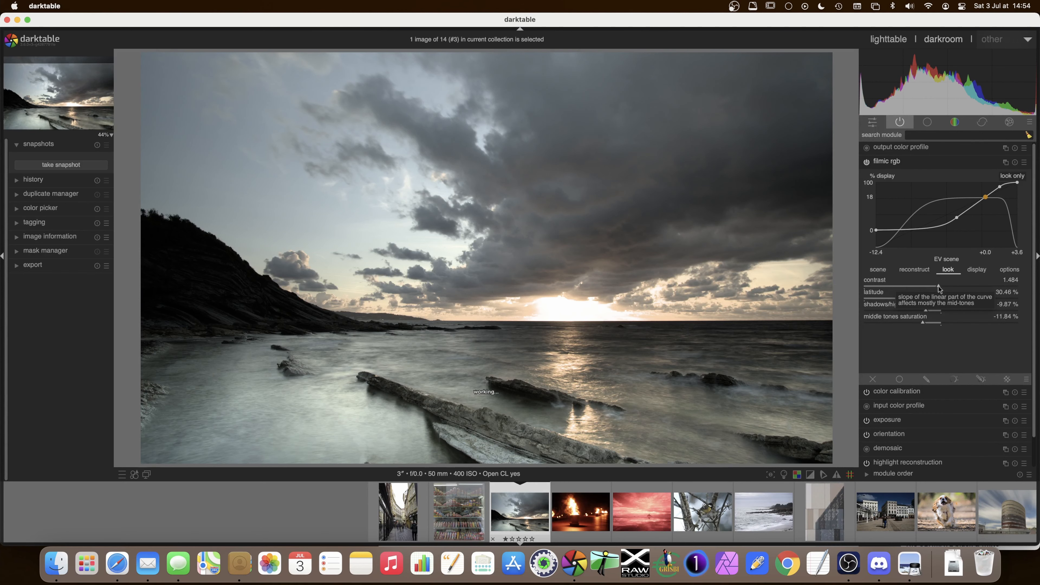
scroll(950, 299, up, 3)
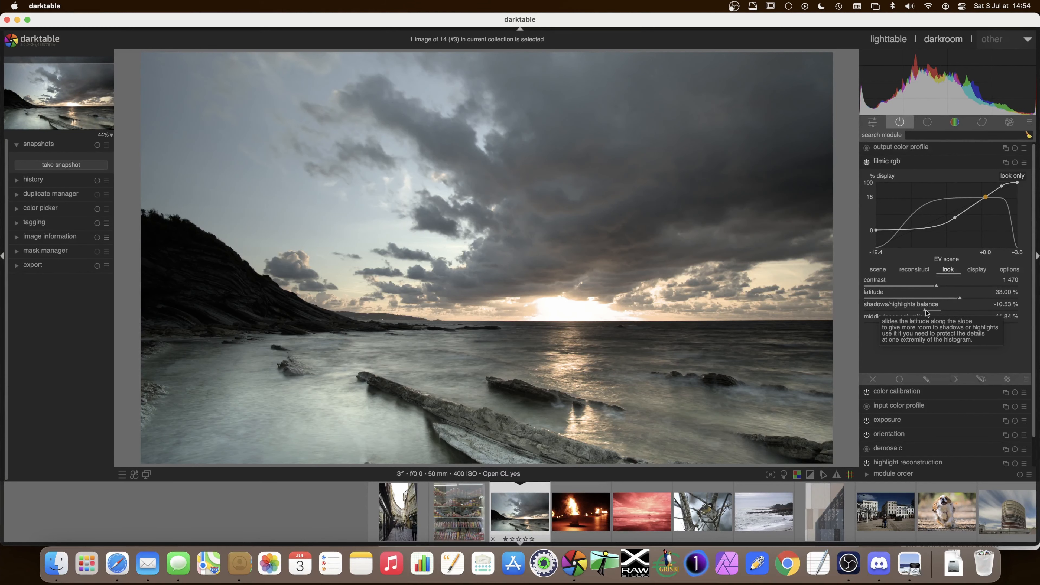
Try a shadows/highlights balance of -9.54 % and a middle tones saturation of -12.17 %
scroll(927, 313, up, 3)
scroll(923, 326, down, 3)
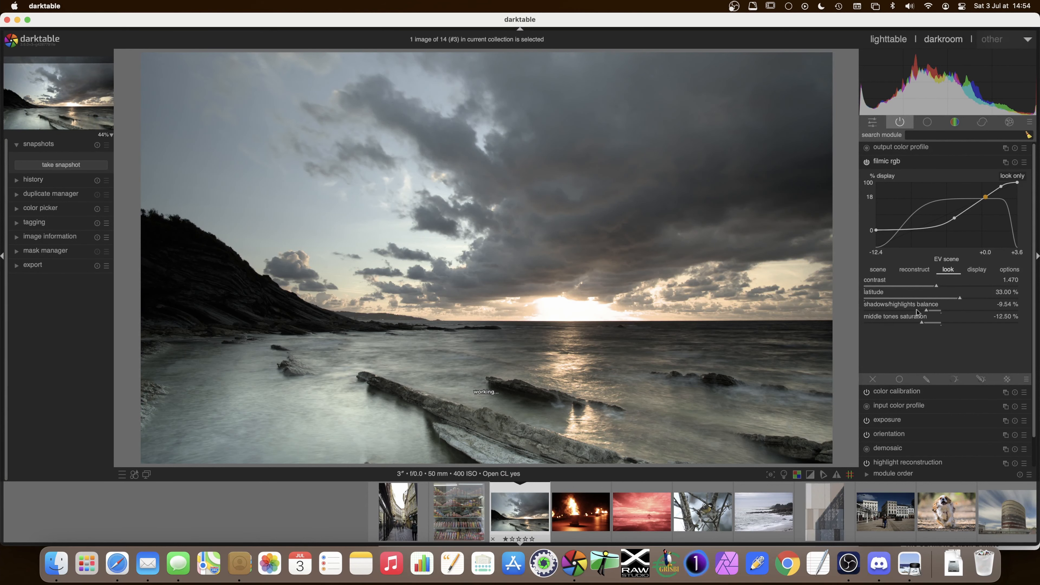
scroll(923, 325, up, 1)
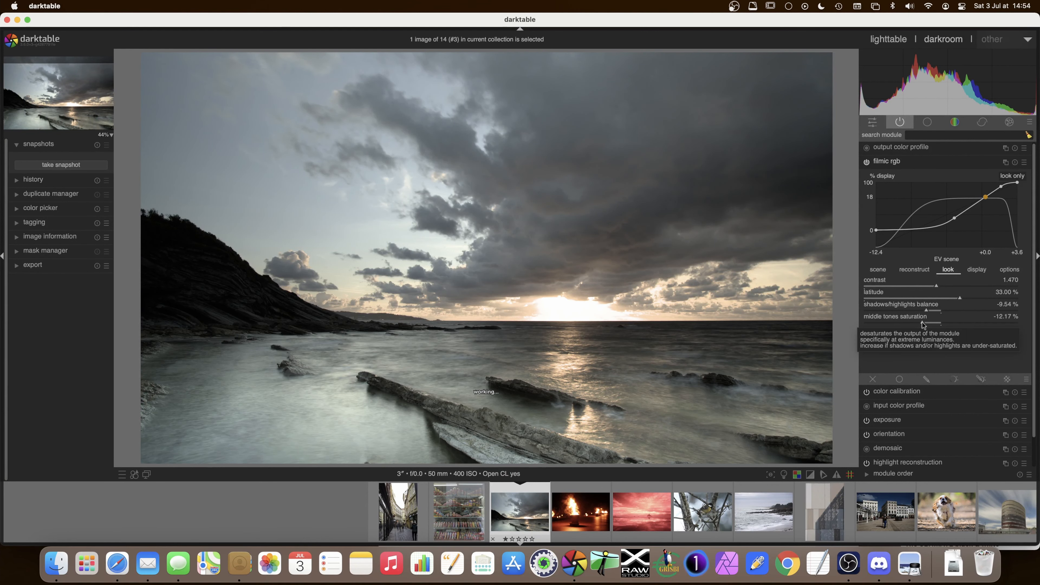
Reset the filmic rgb middle tones saturation and shadows/highlights balance to 0.00 %
double_click(923, 323)
drag(926, 310, 928, 311)
double_click(929, 313)
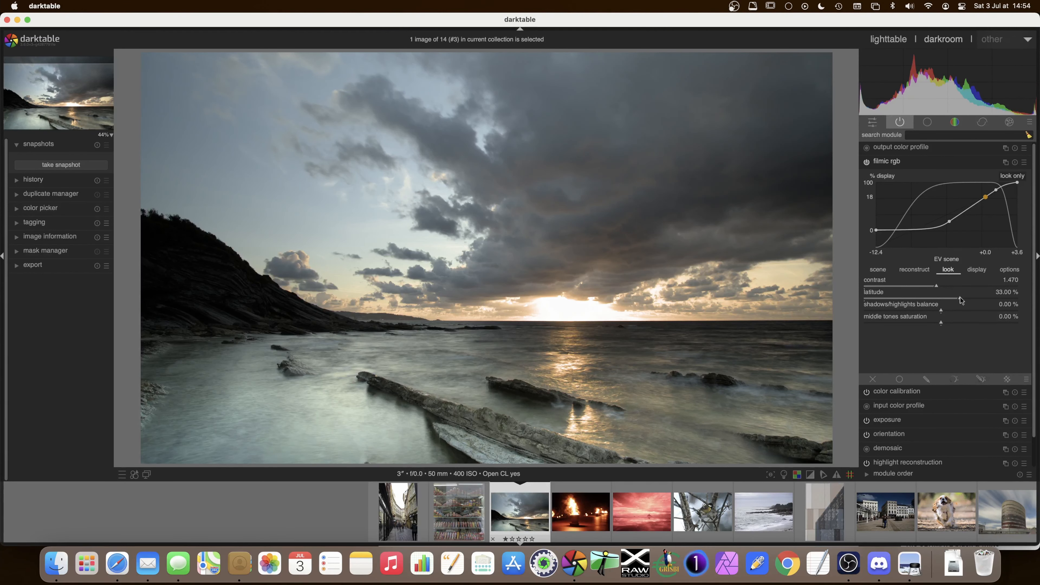
Try filmic rgb look contrast values of 1.553 and 1.875, and set the contrast to 1.523
mouse_move(939, 287)
mouse_down()
mouse_move(917, 289)
mouse_move(950, 288)
mouse_up()
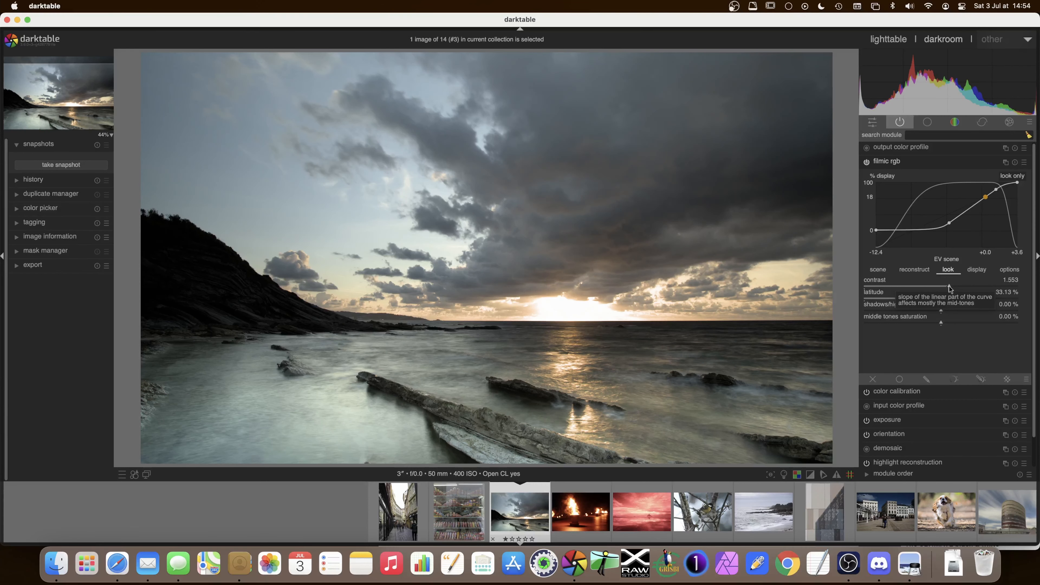
scroll(956, 227, down, 1)
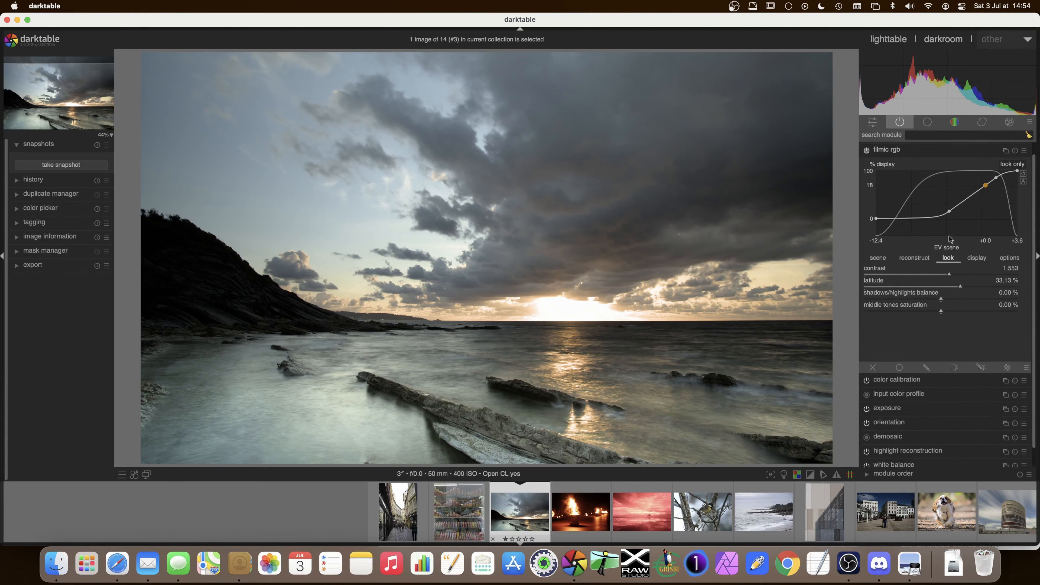
scroll(951, 239, up, 1)
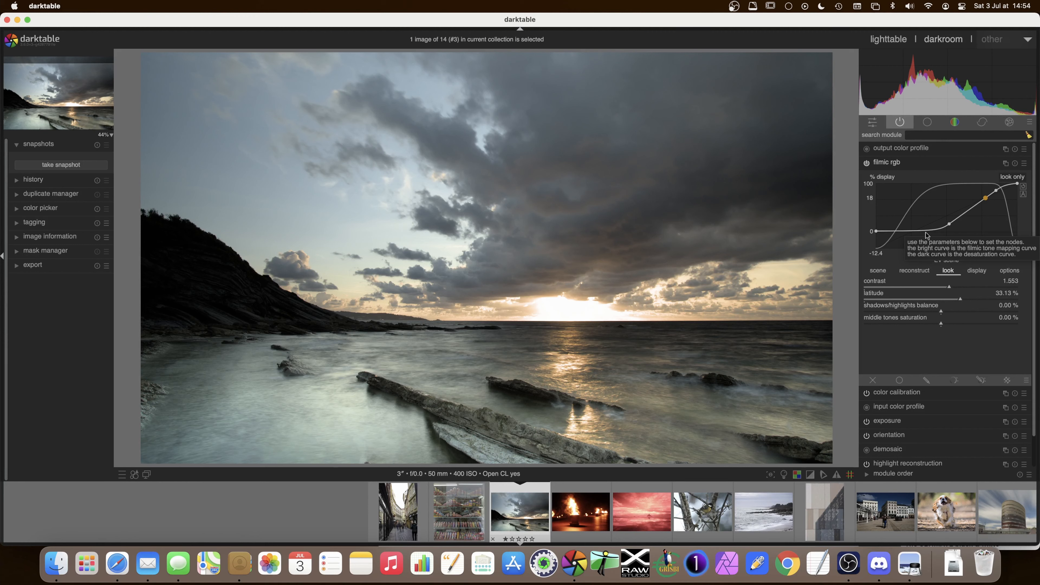
drag(951, 286, 999, 289)
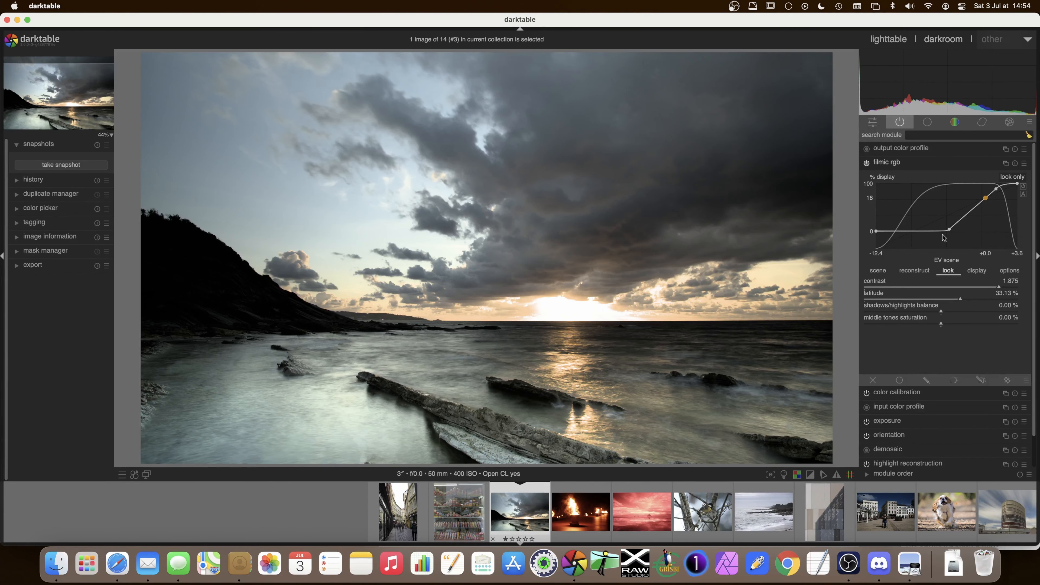
drag(999, 290, 946, 287)
drag(946, 287, 945, 288)
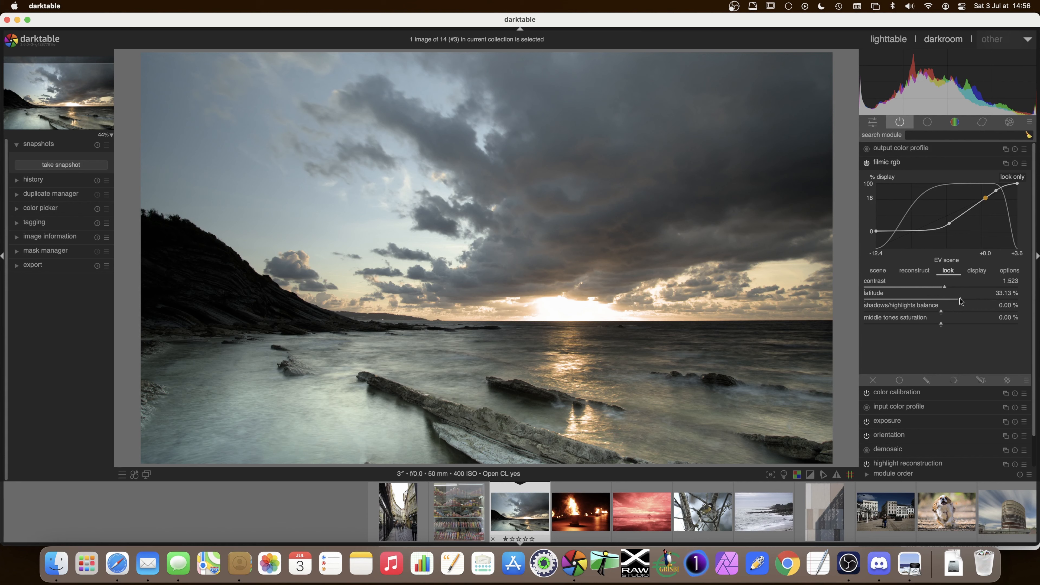
Try look latitudes of 37.86 %, 15.07 % and 34.61 %, and set the latitude to 32.83 %
drag(961, 302, 977, 301)
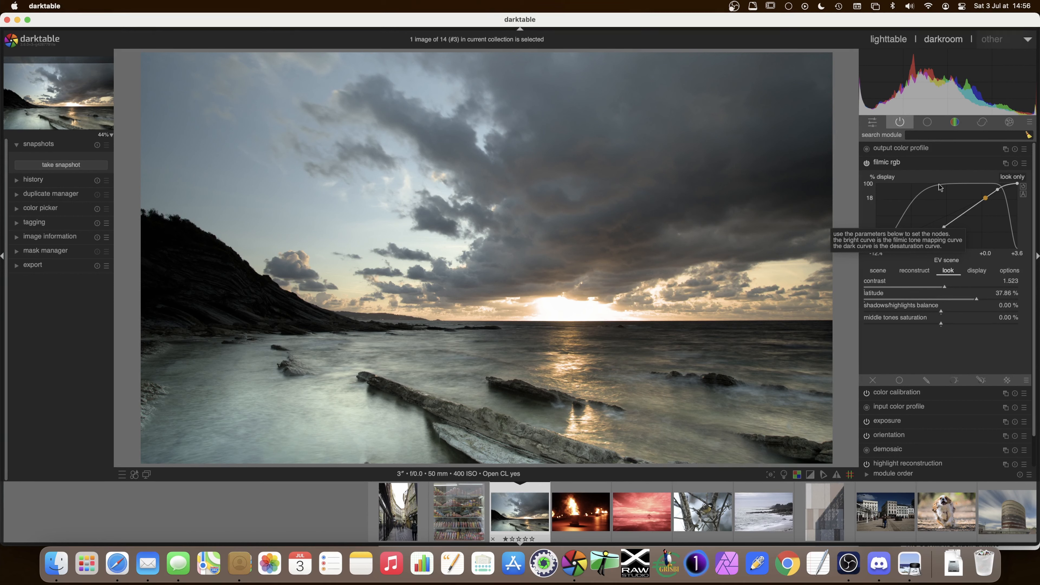
drag(977, 301, 899, 301)
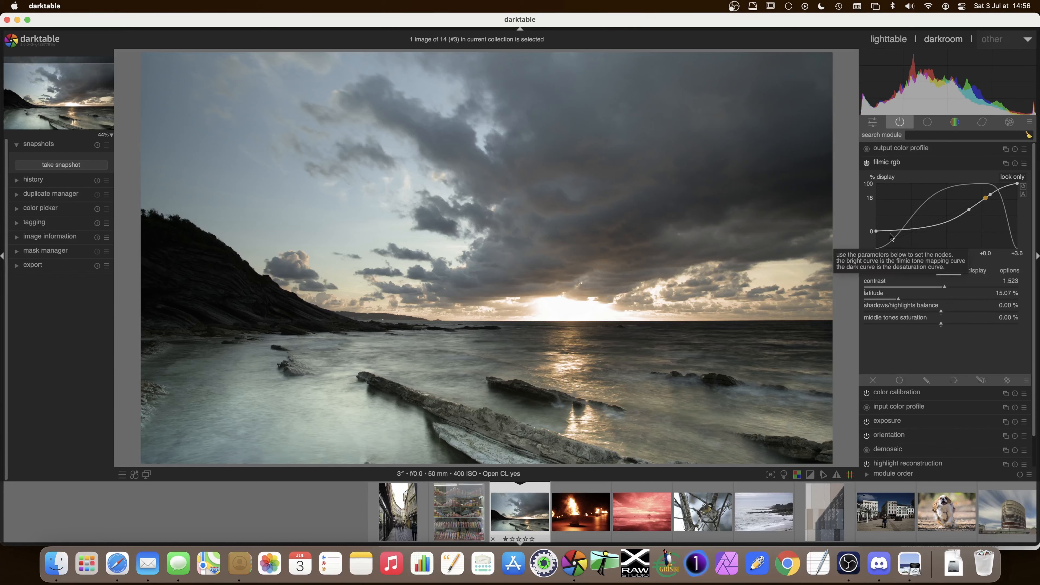
drag(901, 299, 968, 301)
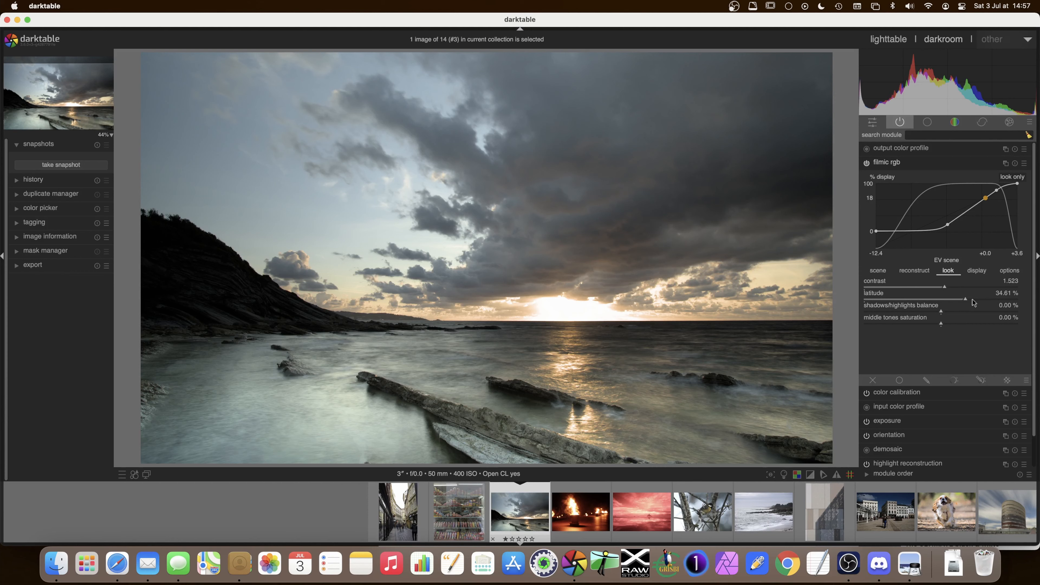
mouse_move(979, 298)
mouse_down()
mouse_move(993, 302)
mouse_move(960, 302)
mouse_up()
Try a middle tones saturation of 18.42 % and return it to 0.00 %
drag(938, 326, 969, 325)
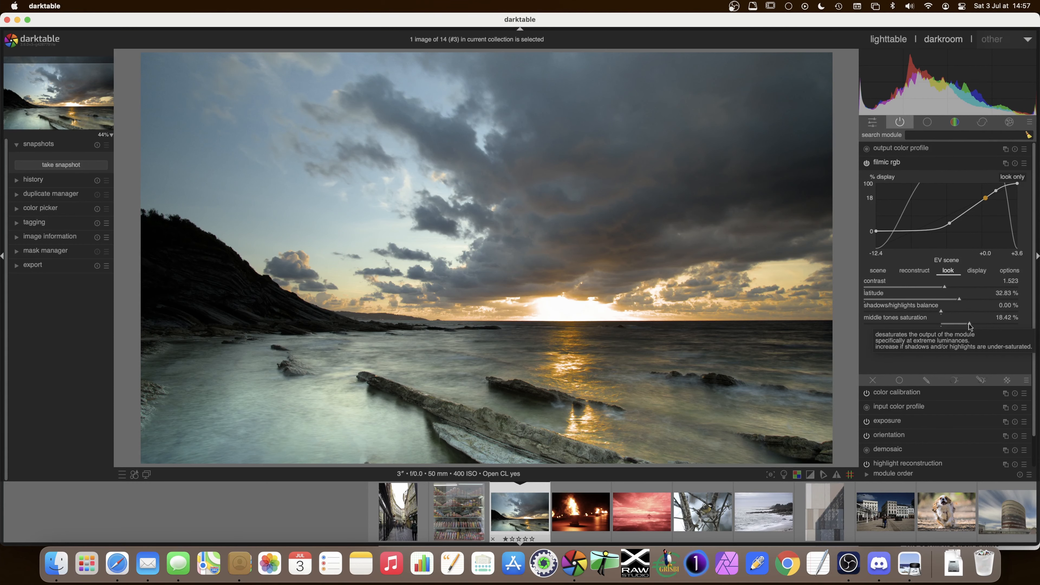
drag(969, 324, 941, 325)
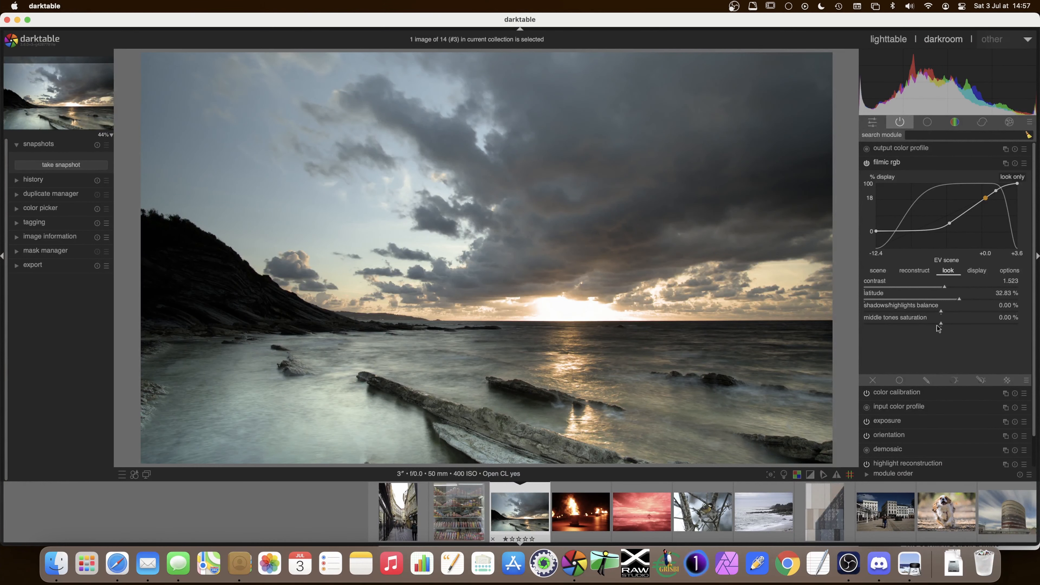
View the color balance rgb module's master chroma and saturation controls, and return to the filmic rgb look settings
click(954, 123)
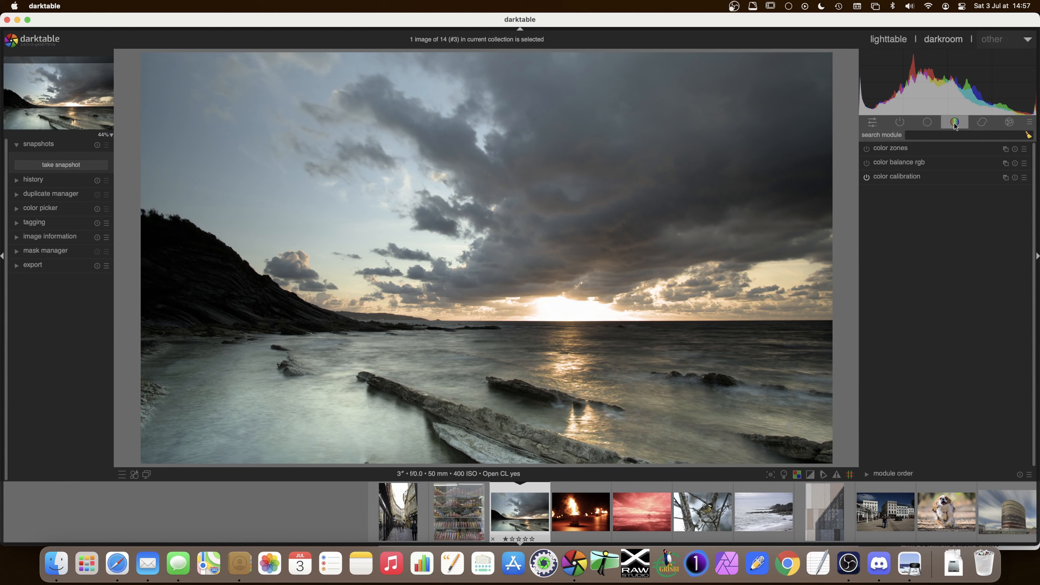
click(898, 163)
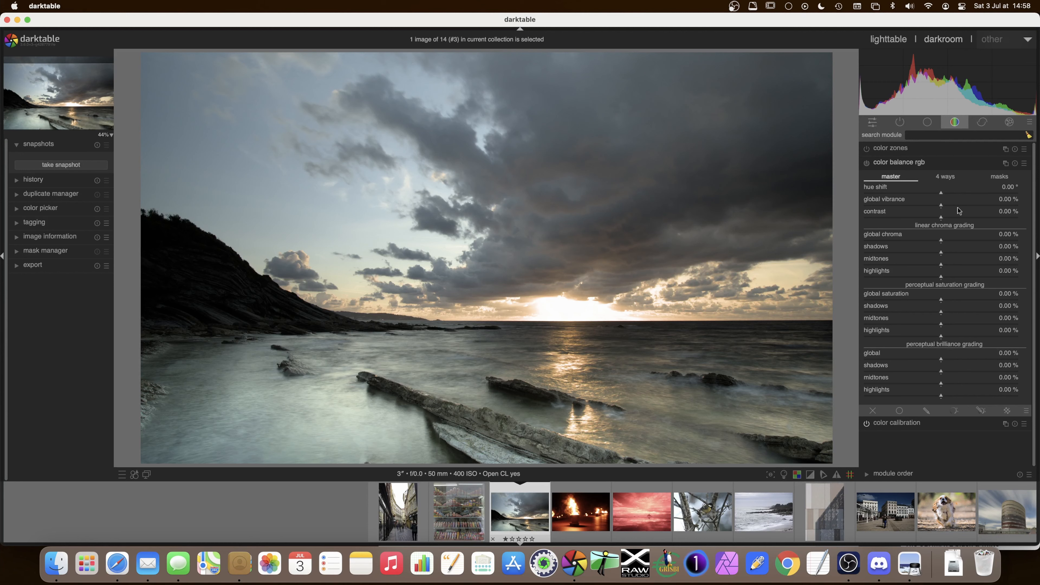
click(901, 122)
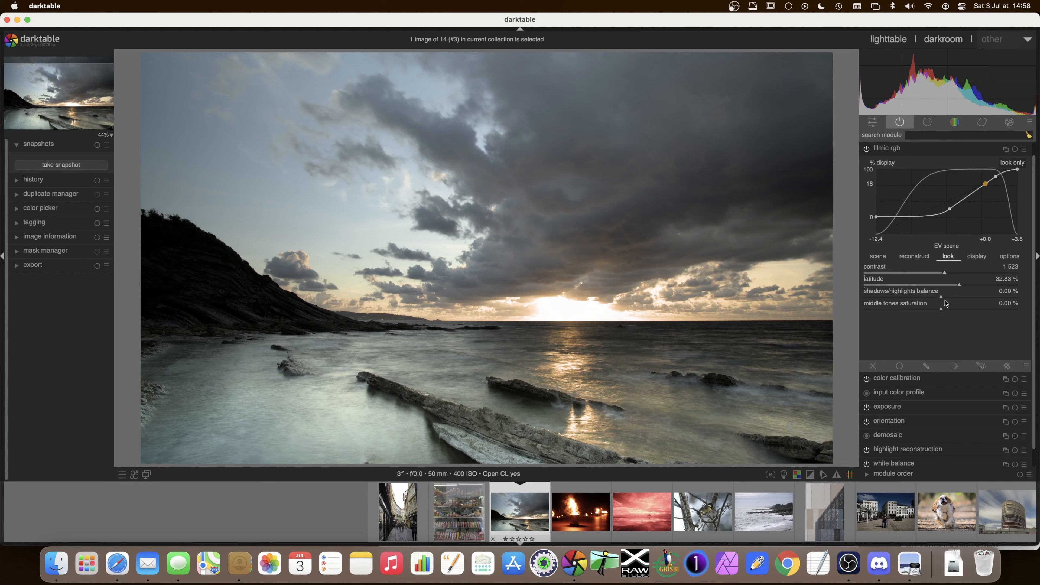
Try shifting the shadows/highlights balance in both directions, including -4.28 %, and move it back to neutral
mouse_move(941, 298)
mouse_down()
mouse_move(931, 299)
mouse_move(962, 296)
mouse_up()
drag(960, 297, 935, 300)
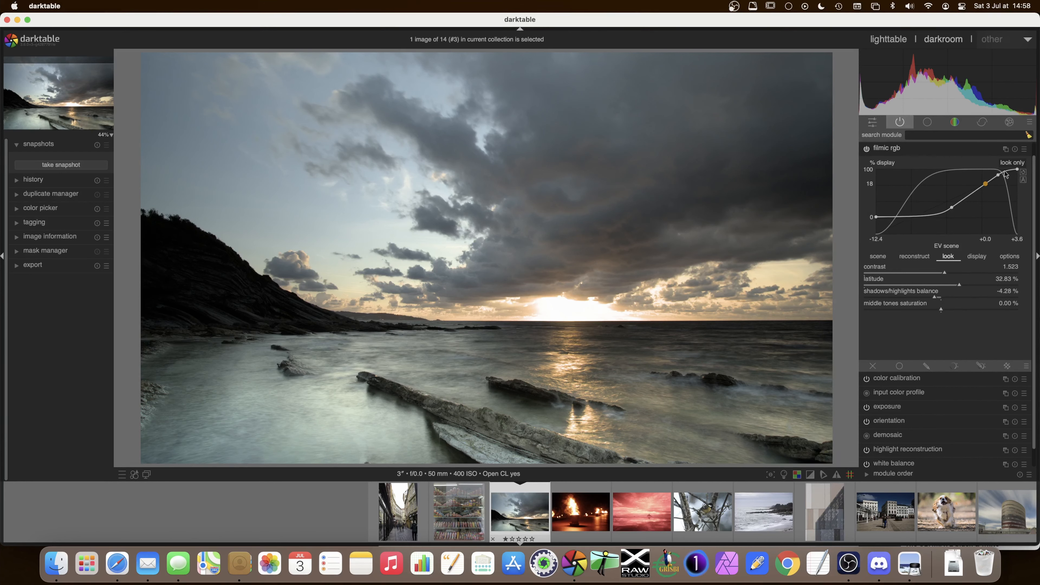
click(937, 298)
click(938, 299)
click(940, 299)
Review the filmic rgb options settings and the scene's white and black relative exposure values
click(1009, 257)
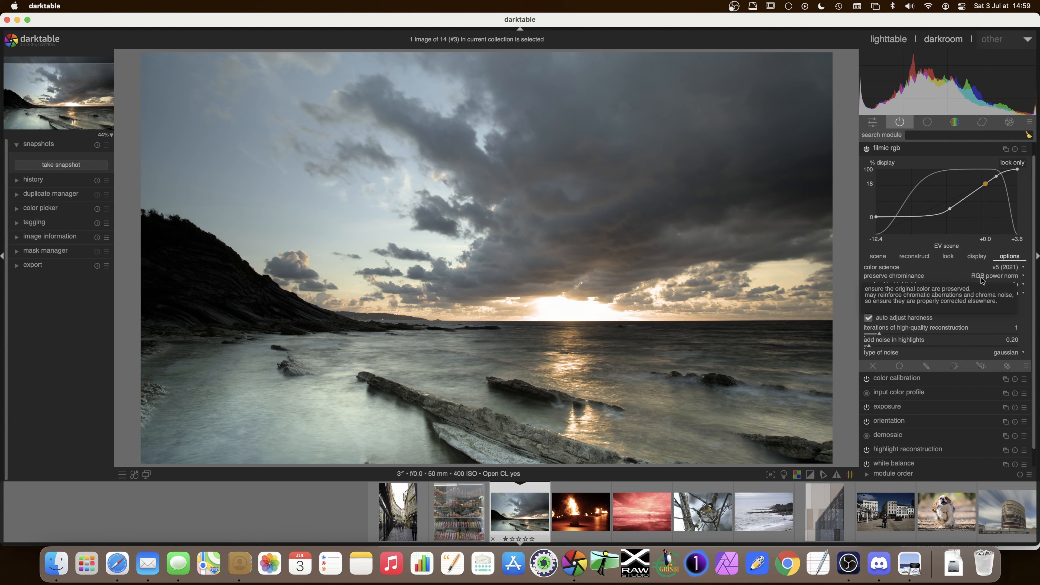
click(885, 258)
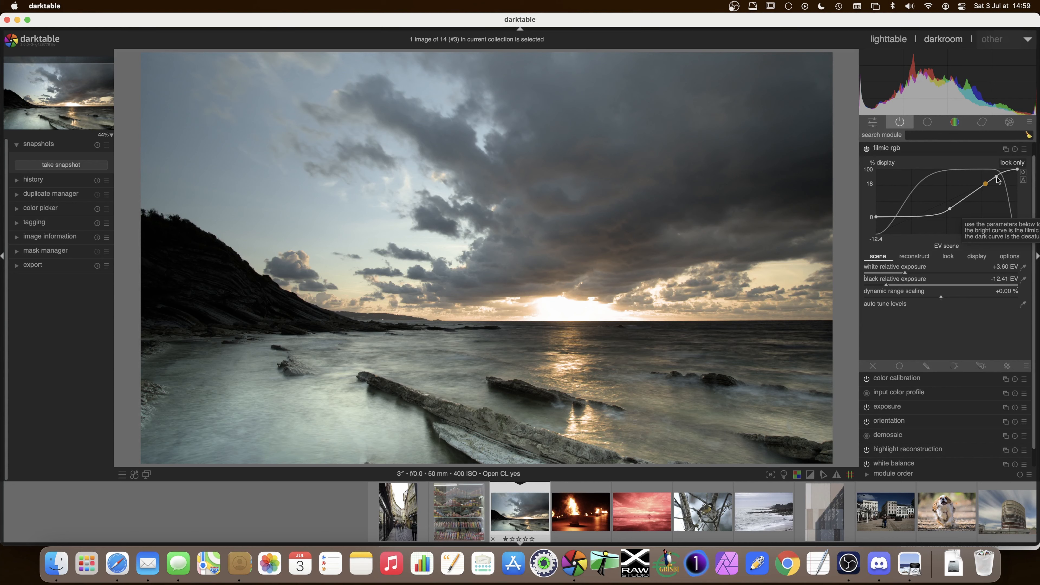
scroll(890, 221, down, 1)
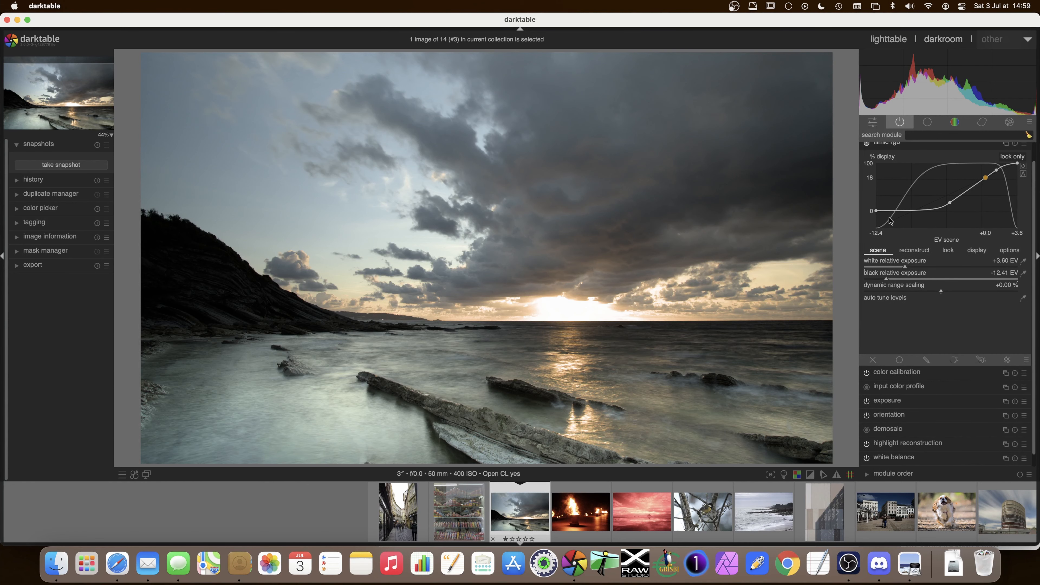
scroll(897, 239, up, 3)
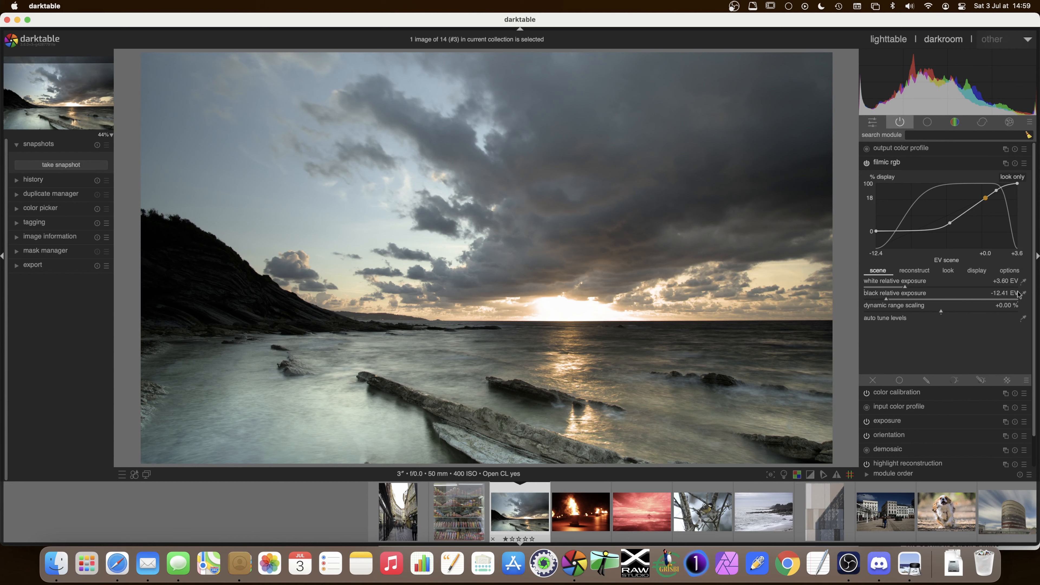
Try the filmic rgb preserve chrominance option with no and with luminance Y
click(1018, 272)
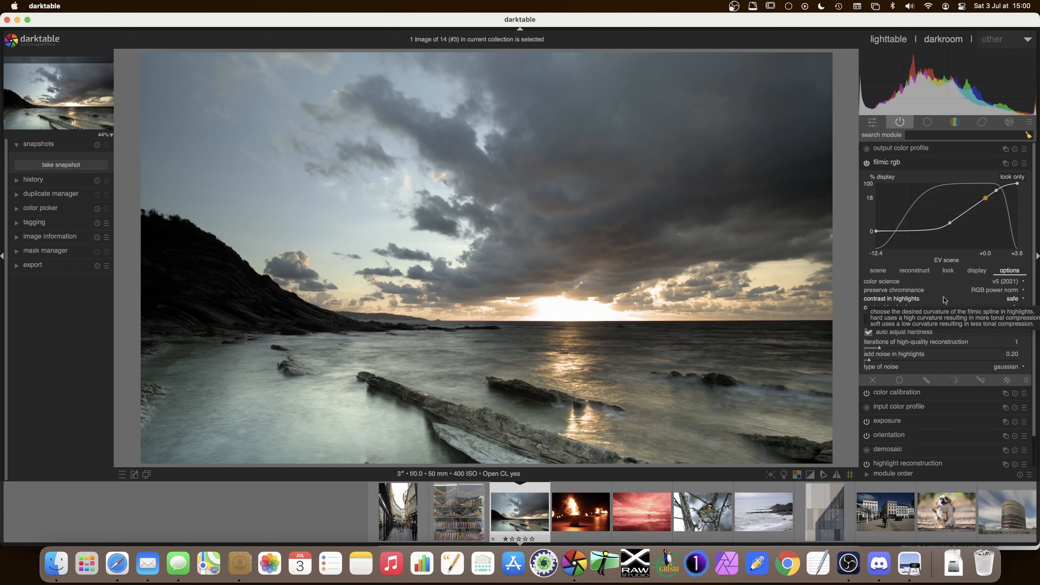
click(996, 292)
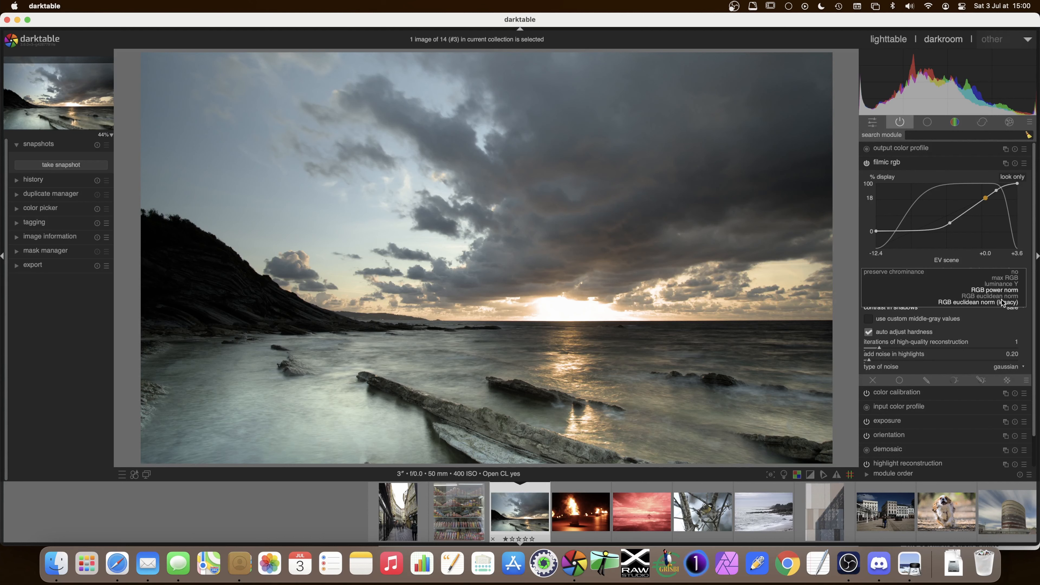
click(1016, 273)
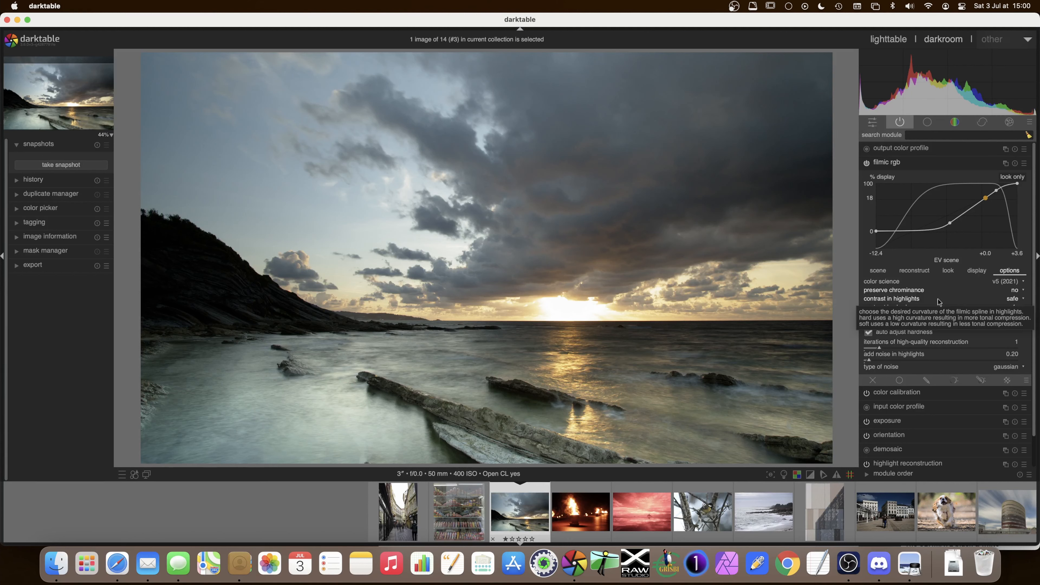
click(1016, 290)
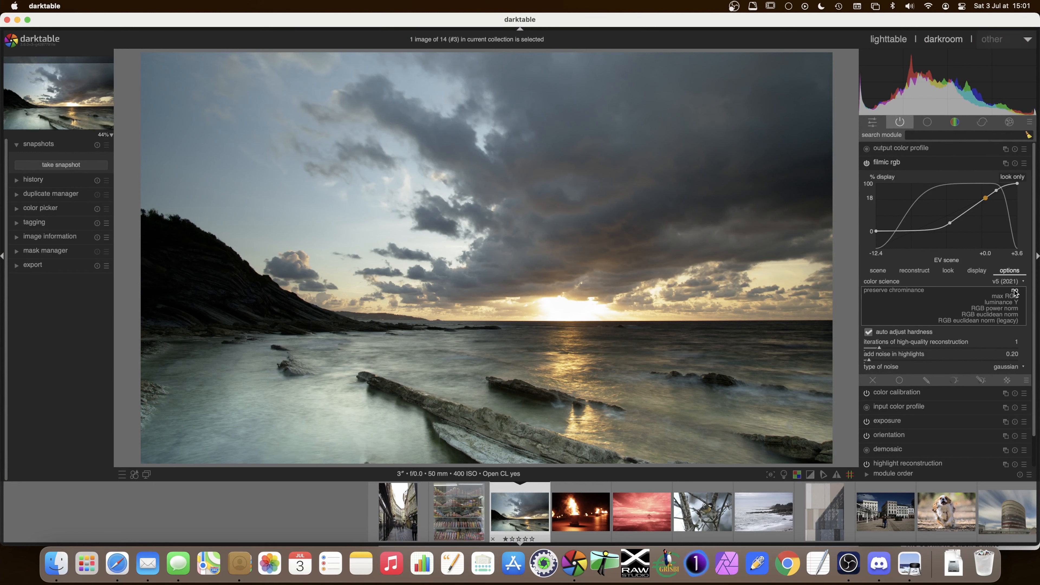
click(1003, 302)
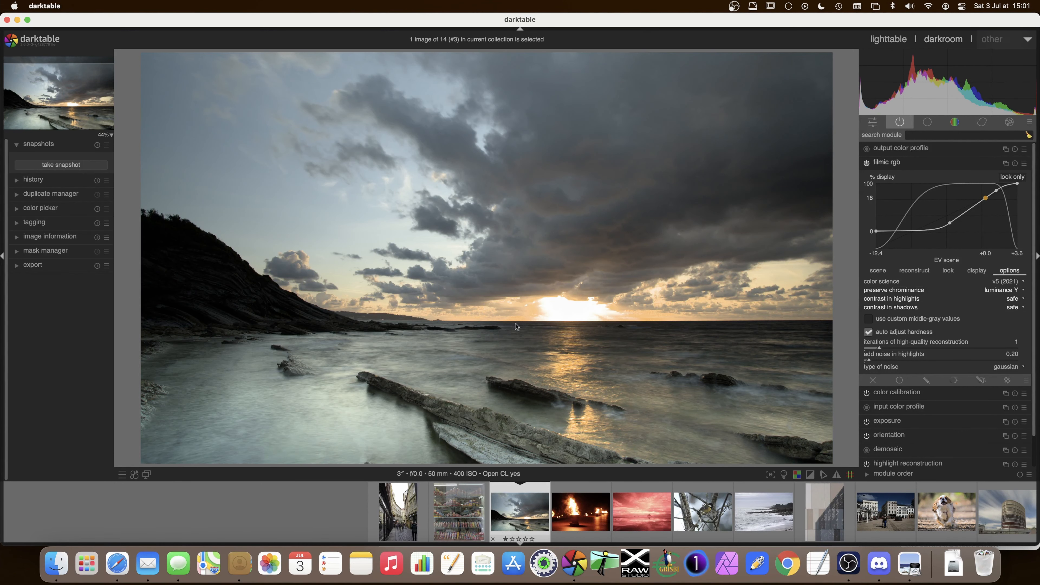
Try preserve chrominance with max RGB and RGB power norm, and set it to RGB euclidean norm
click(992, 292)
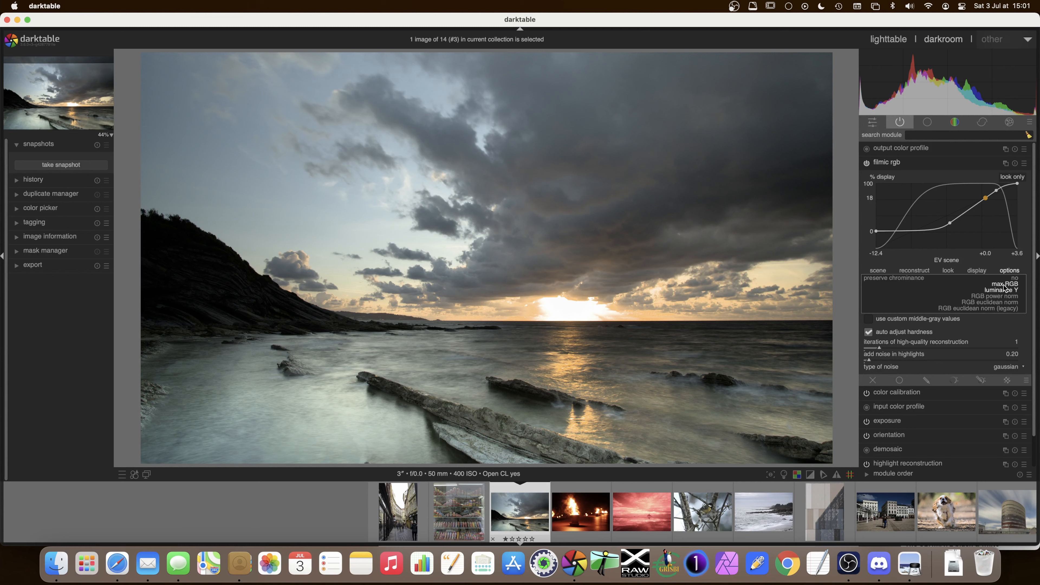
click(1005, 284)
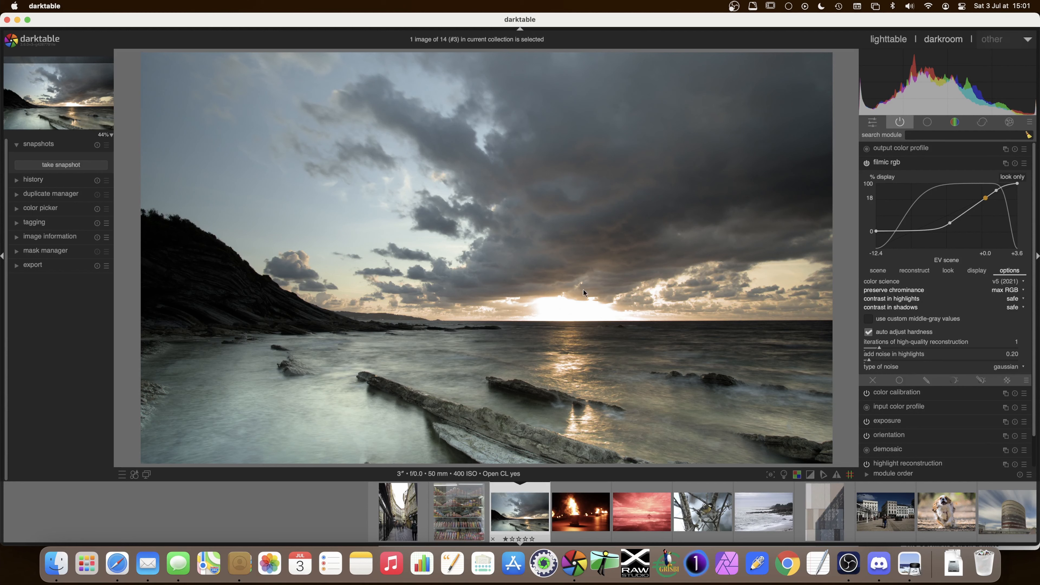
click(1007, 291)
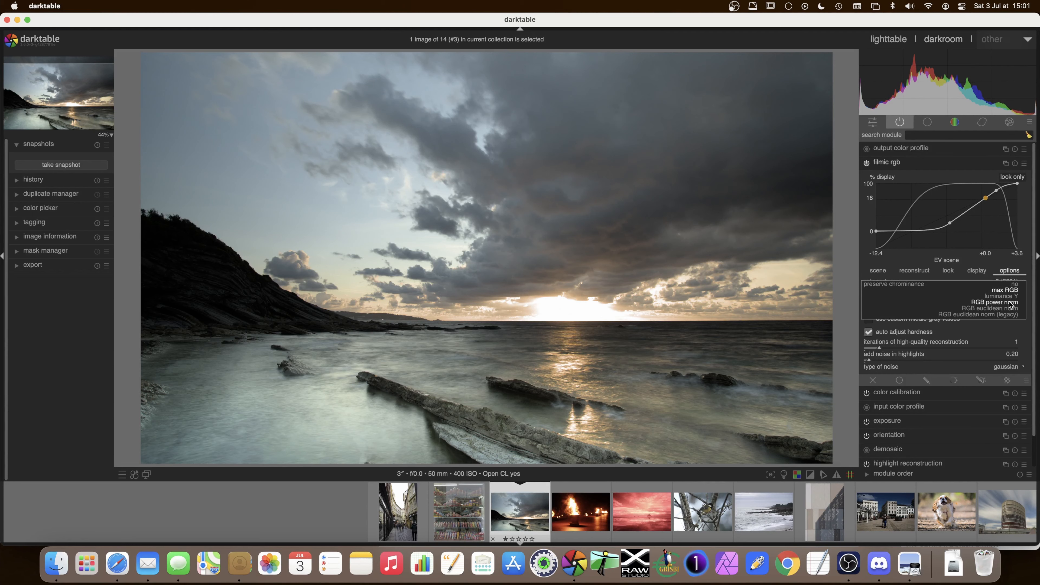
click(1010, 303)
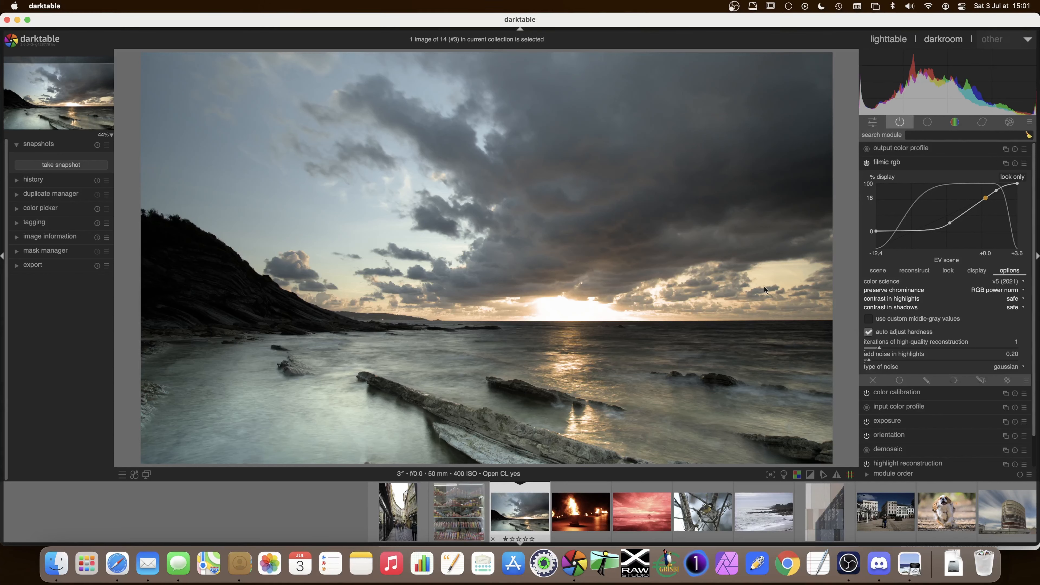
click(1007, 291)
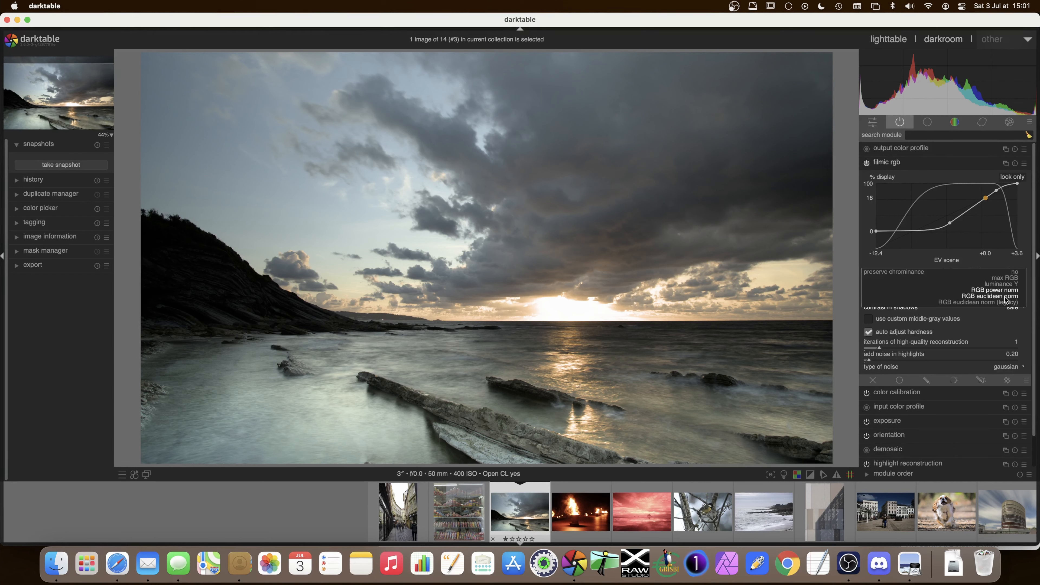
click(1005, 296)
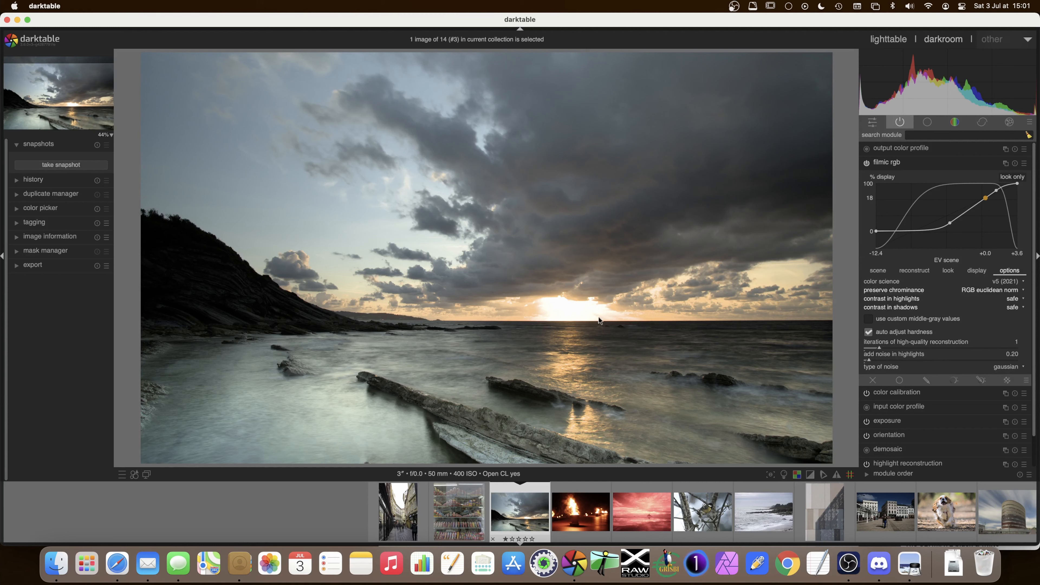
Try the filmic rgb preserve chrominance option with luminance Y and return it to RGB euclidean norm
click(1011, 291)
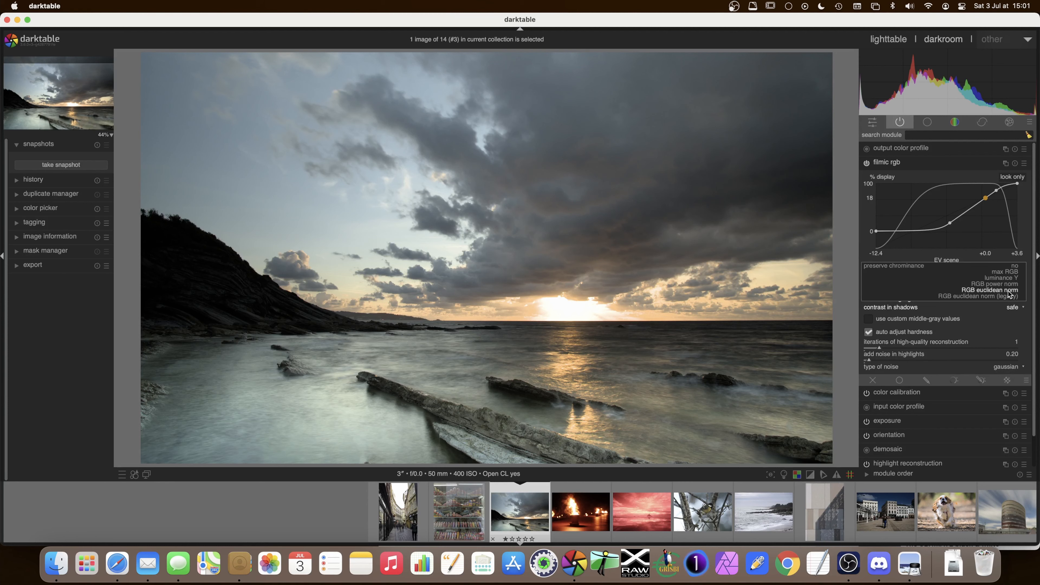
click(1009, 280)
click(1011, 290)
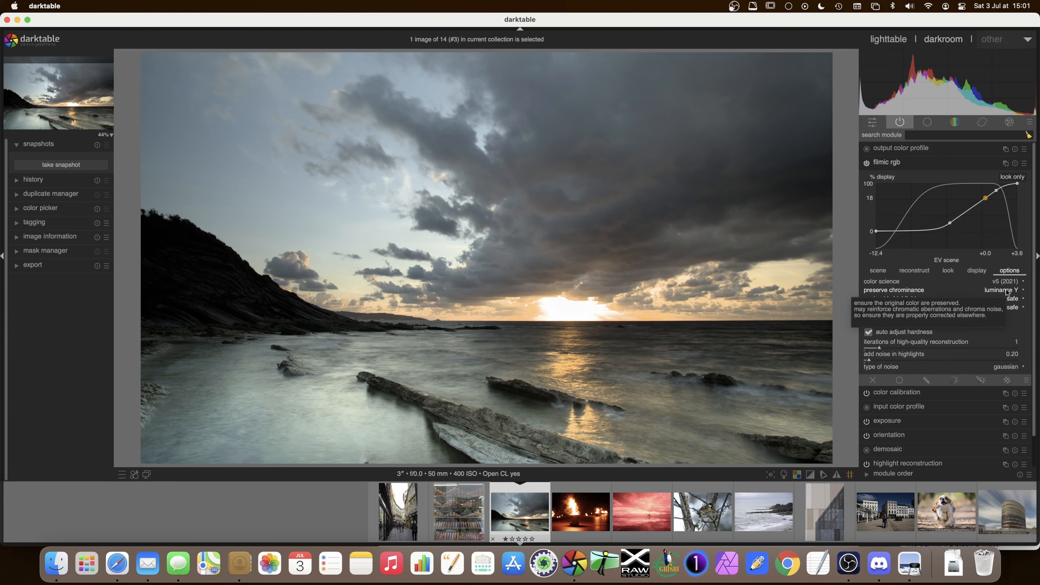
click(1005, 306)
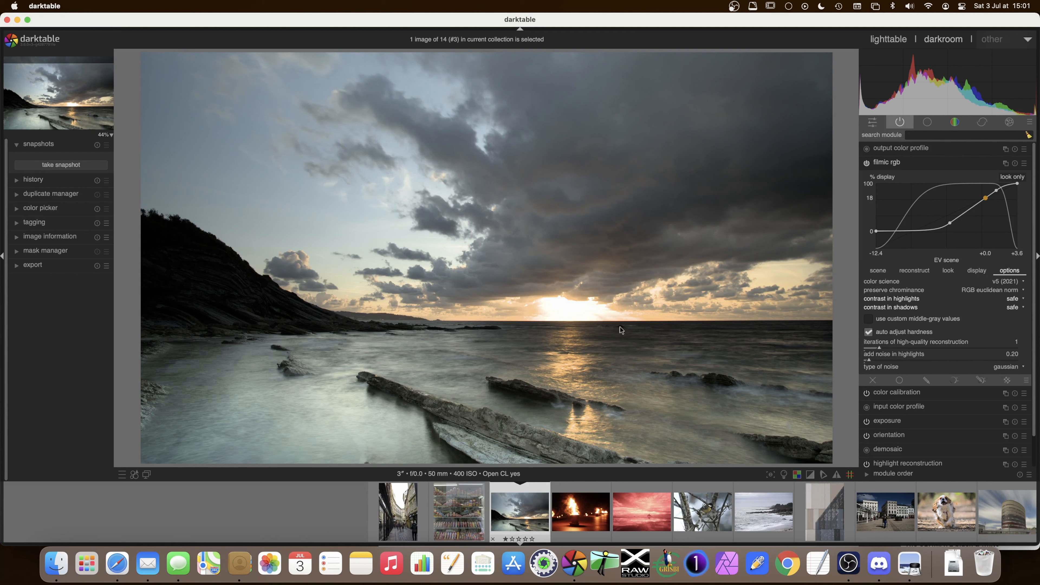
Try preserve chrominance with RGB euclidean norm (legacy) and set it to RGB power norm
click(1005, 292)
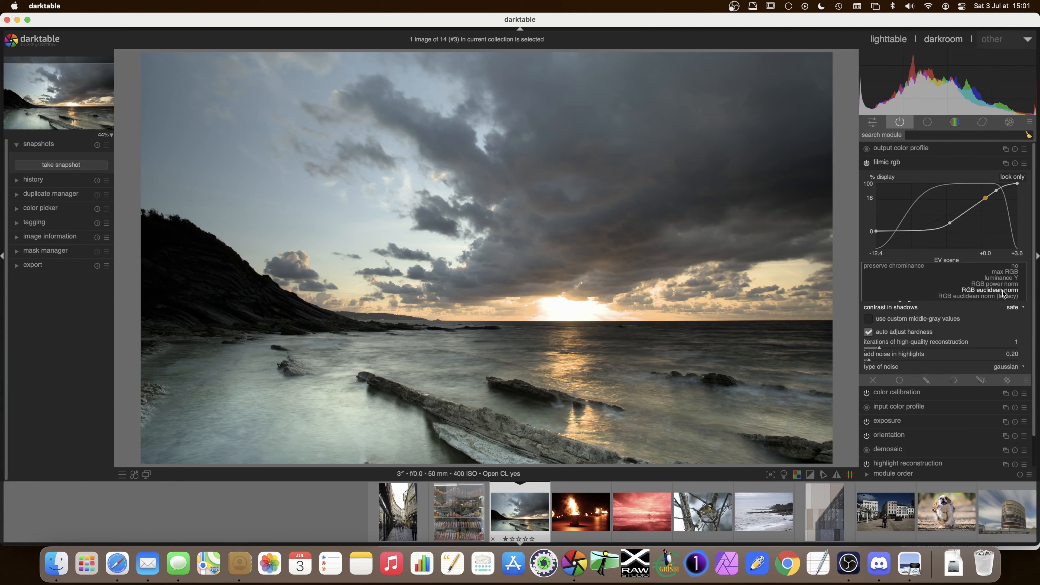
click(998, 296)
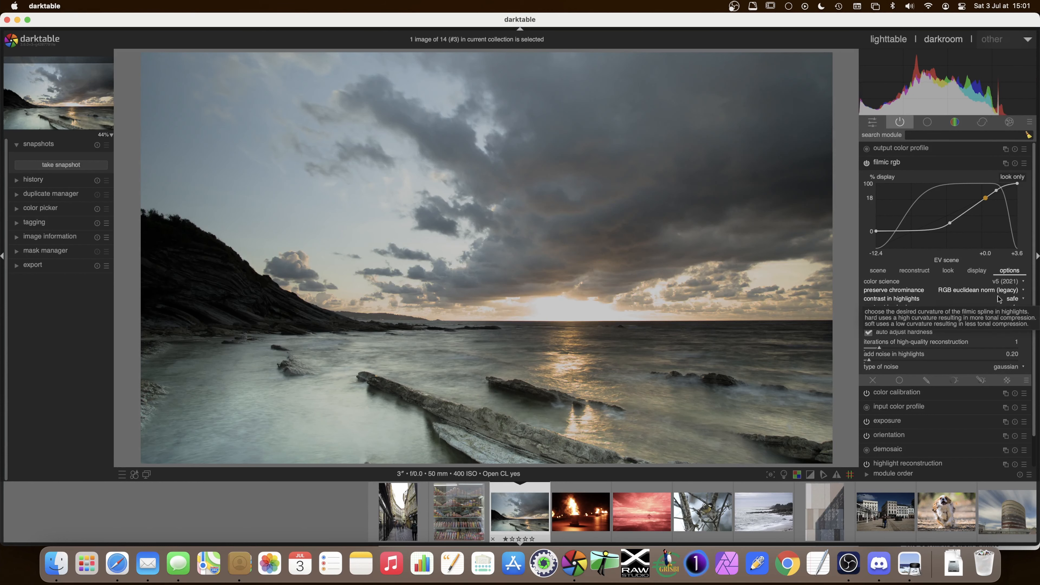
click(984, 293)
click(997, 279)
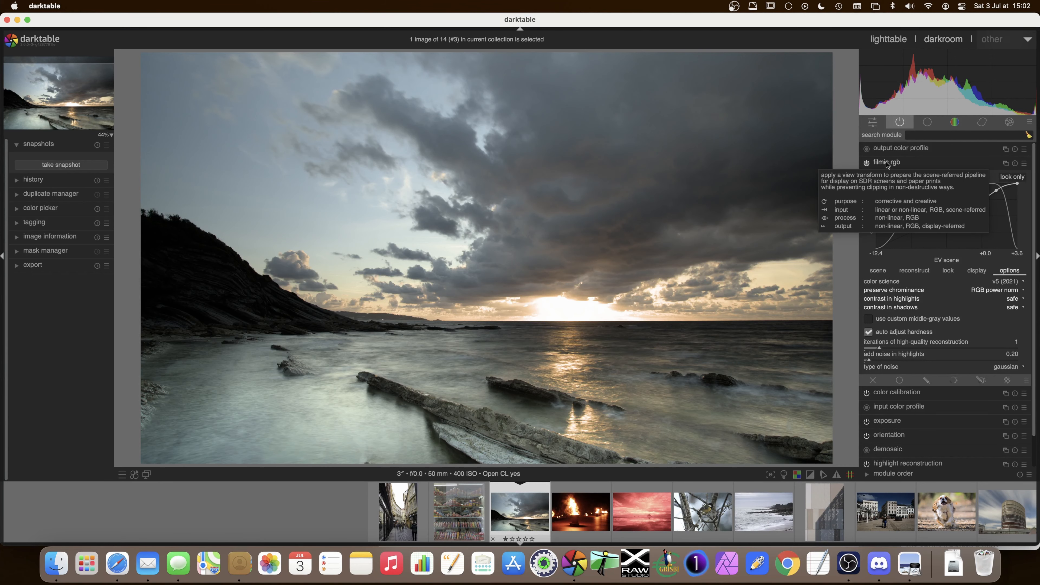
Open the night photo of the burning fire pot in the darkroom and check its raw overexposed areas
key(l)
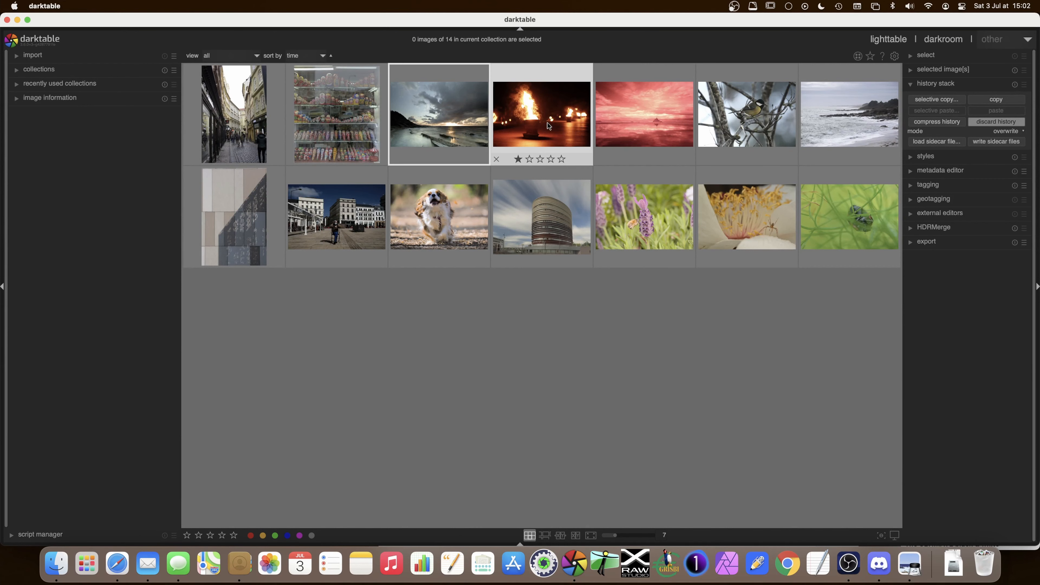
double_click(549, 125)
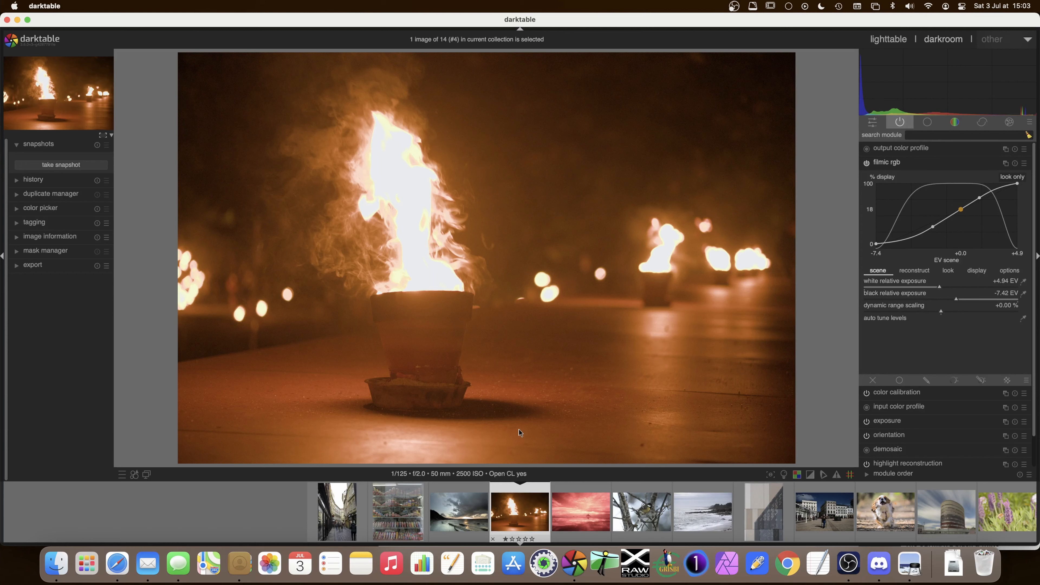
click(798, 475)
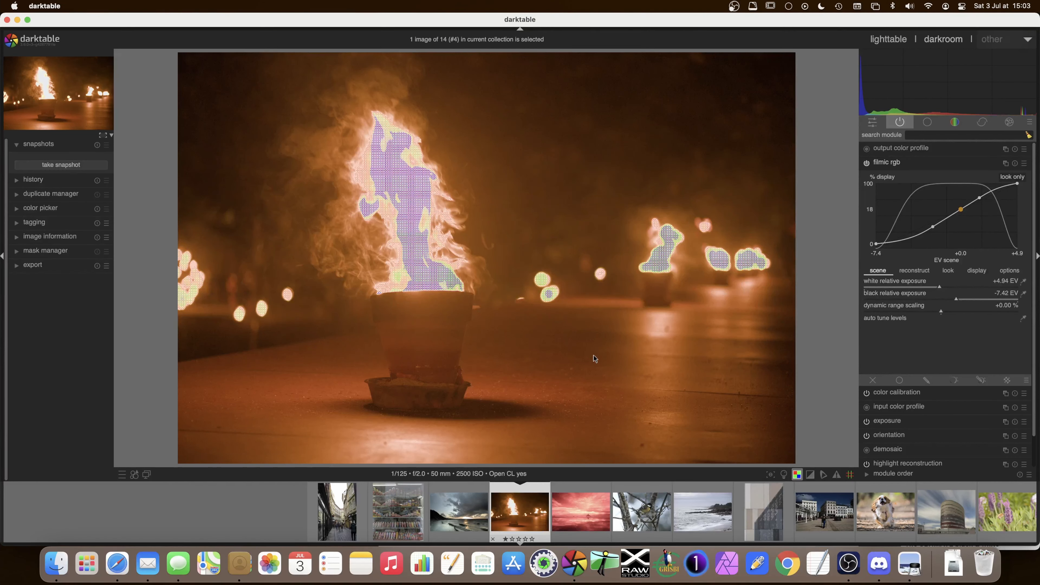
click(798, 476)
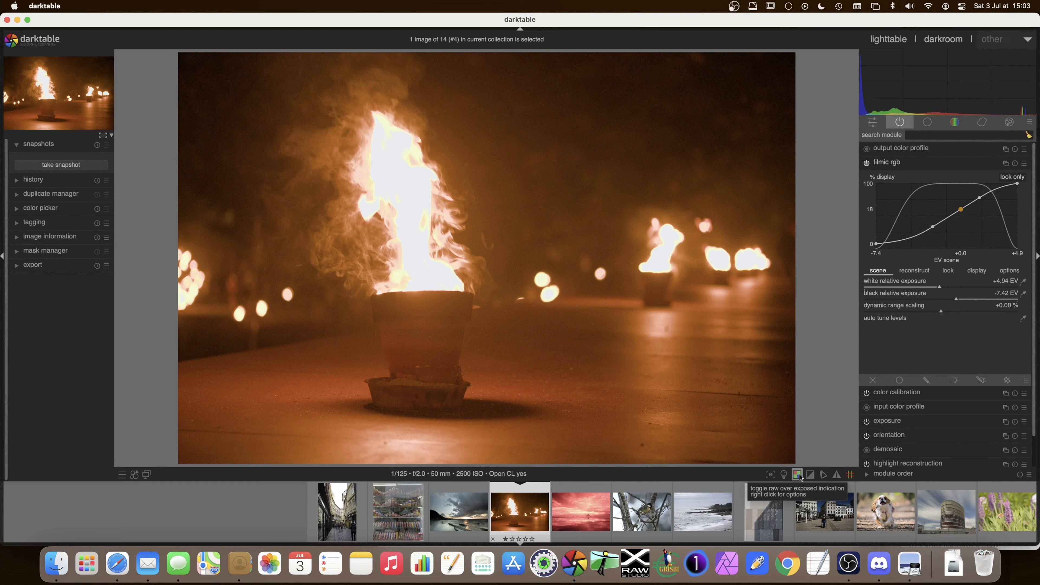
Set the fire photo's exposure to -0.31 EV, judging brightness in the color assessment view
click(897, 165)
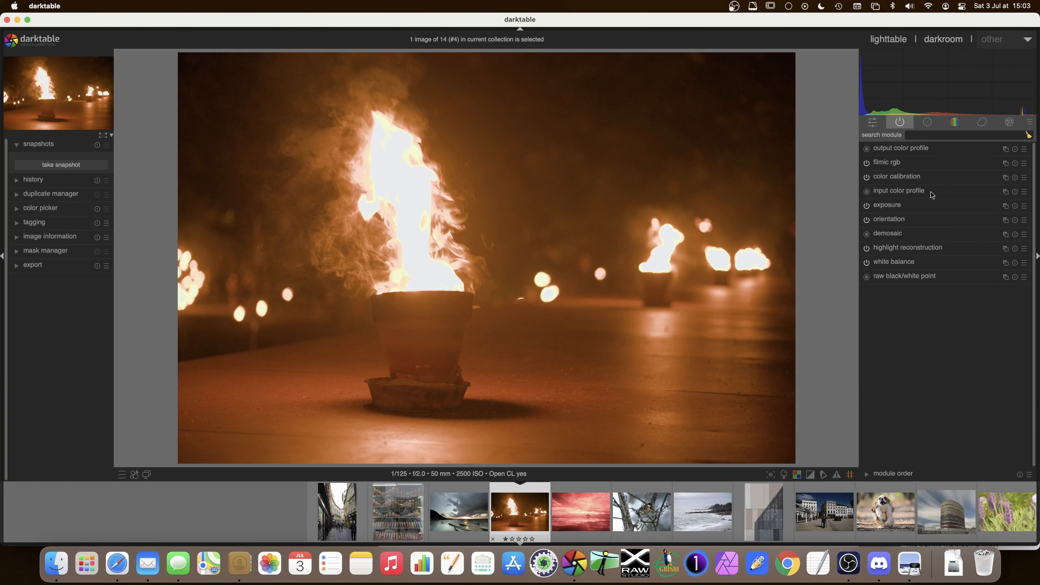
click(784, 475)
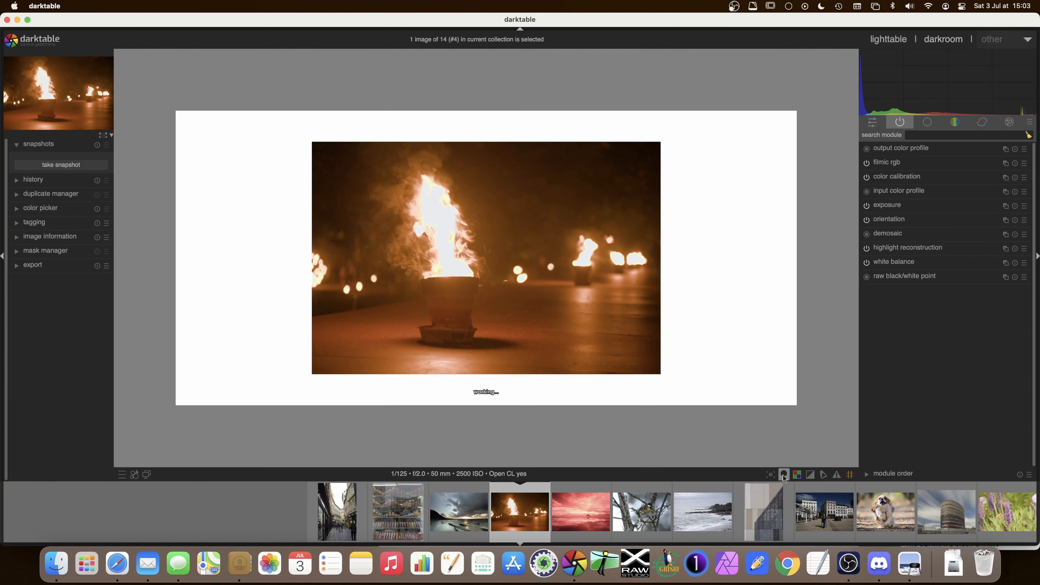
click(888, 207)
mouse_move(942, 247)
mouse_down()
mouse_move(953, 248)
mouse_move(924, 248)
mouse_up()
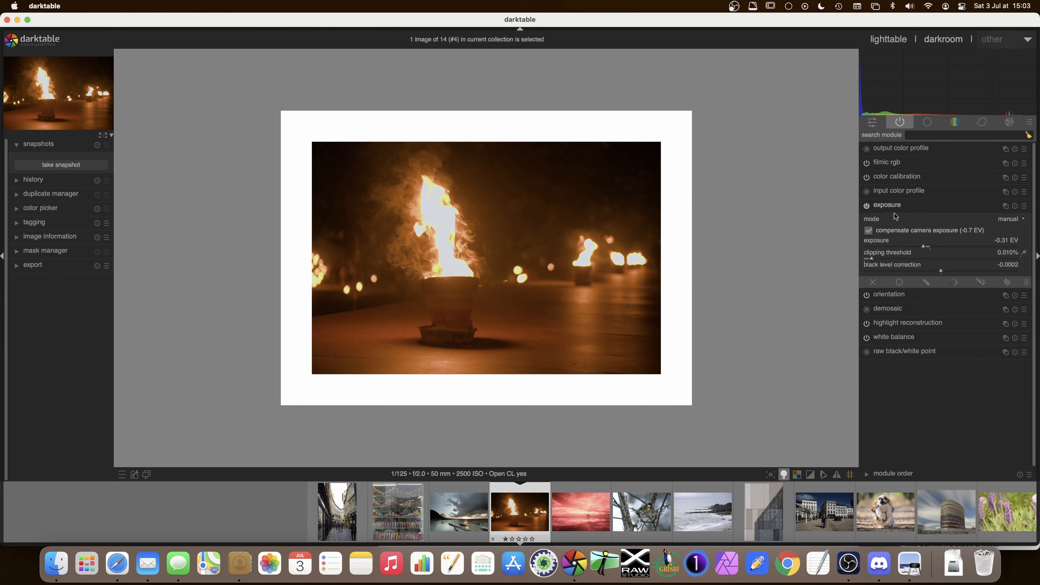
click(889, 204)
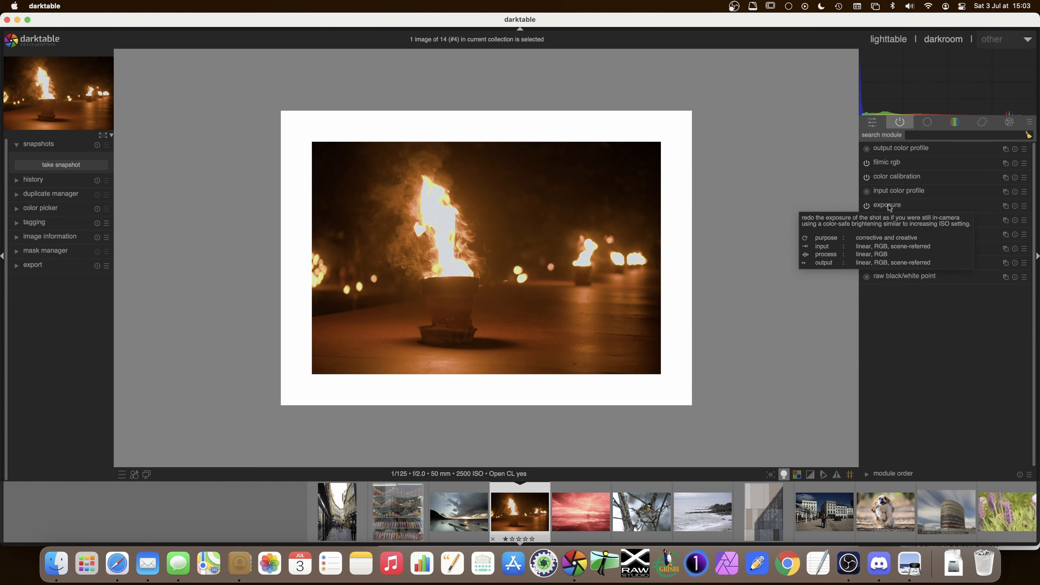
click(785, 475)
Set filmic rgb's white relative exposure to +3.09 EV and black relative exposure to -3.83 EV
click(897, 163)
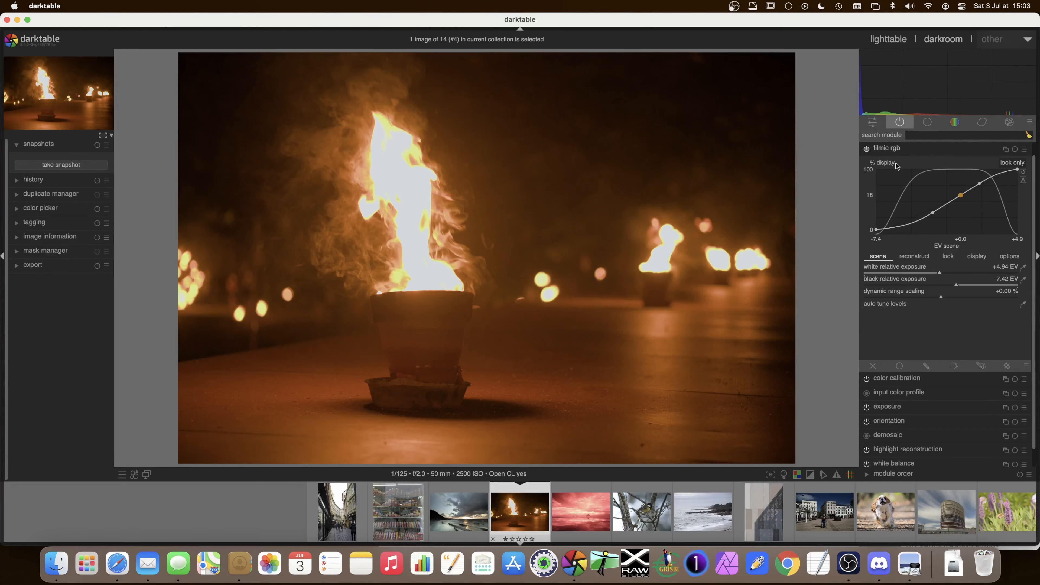
click(1015, 262)
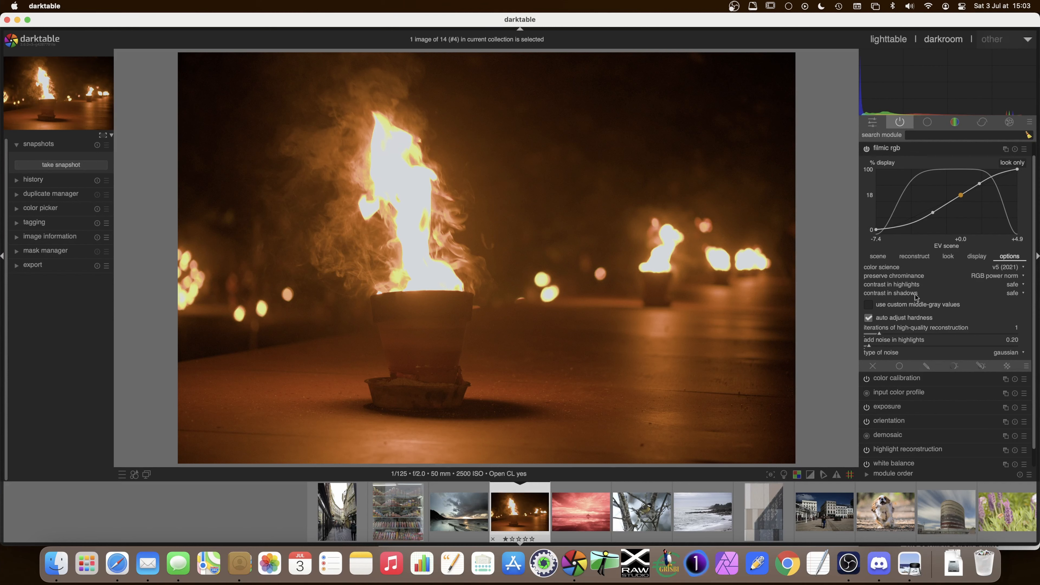
click(879, 257)
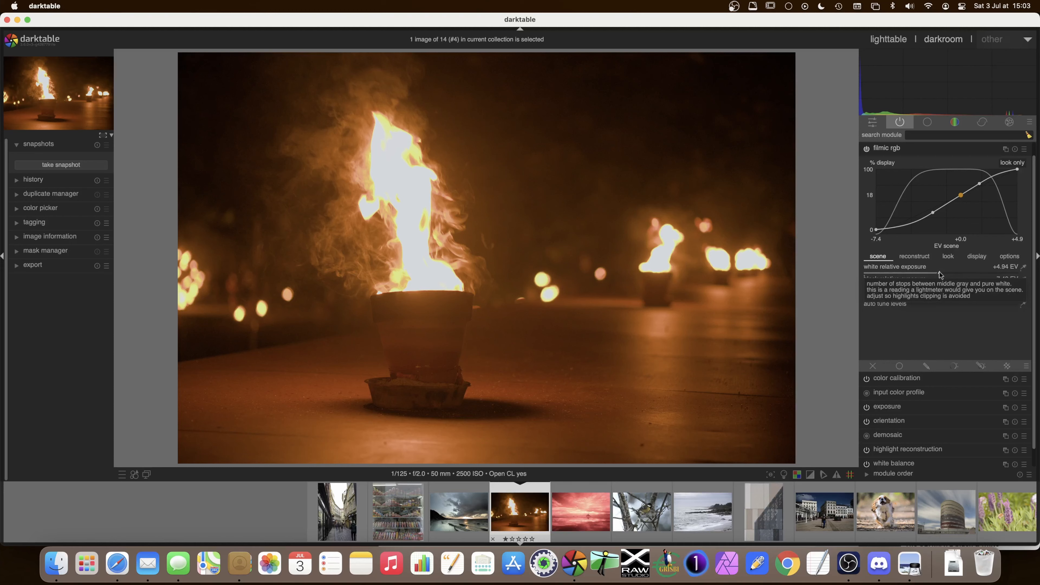
drag(940, 272, 892, 274)
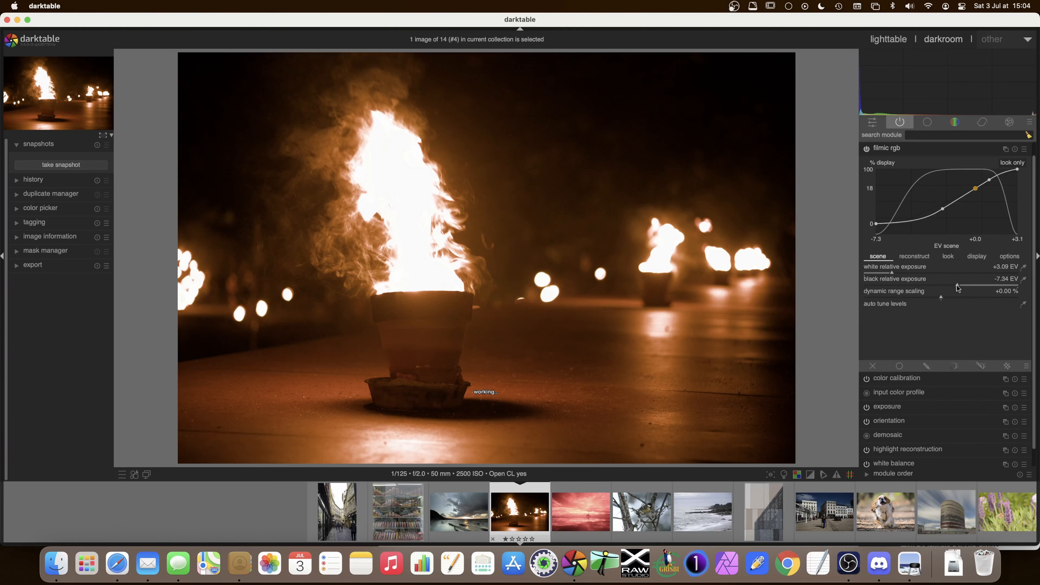
drag(960, 286, 1007, 285)
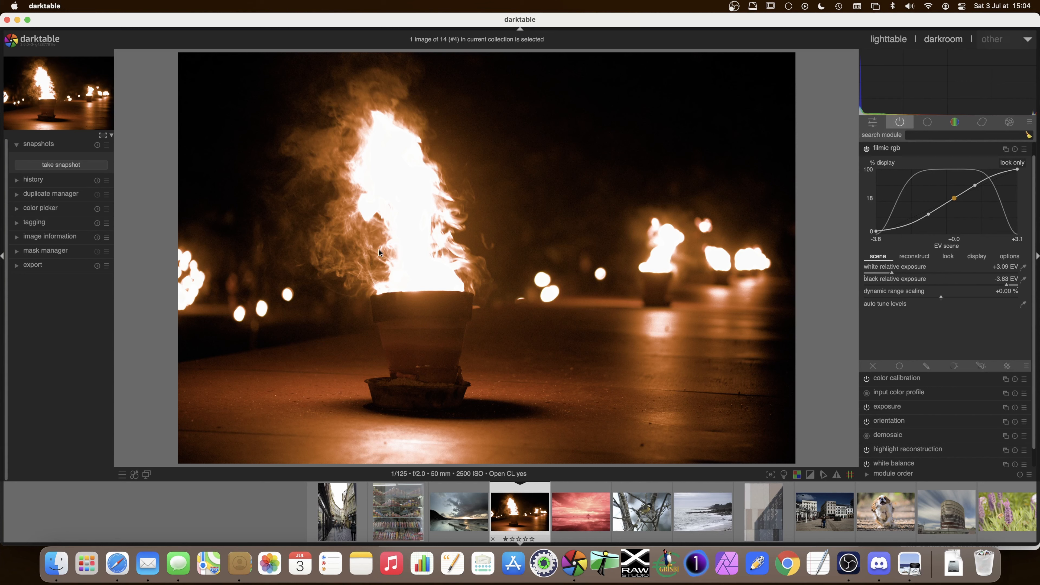
Raise the contrast in filmic rgb's look settings to 1.763
click(950, 257)
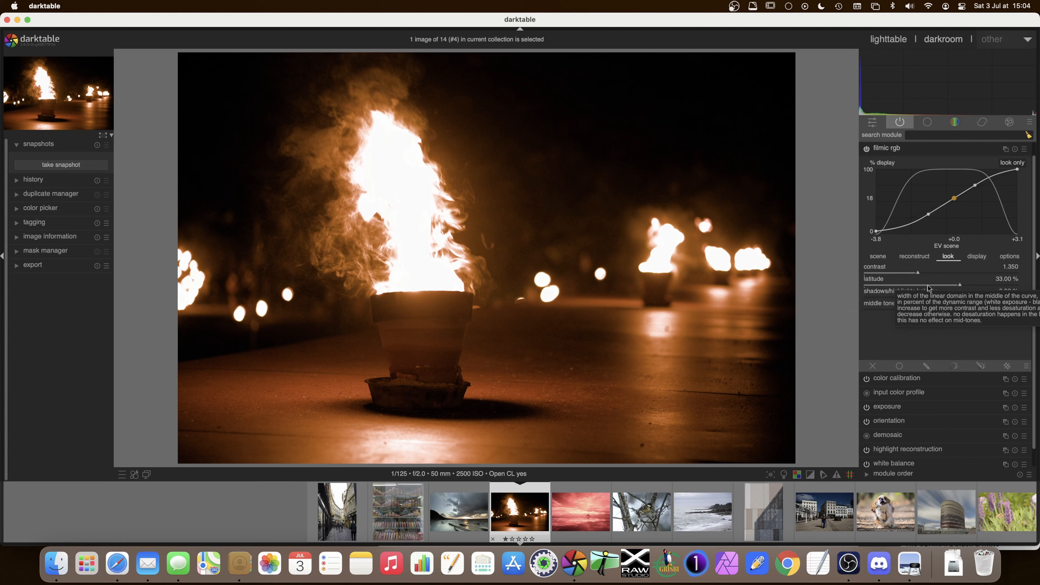
click(921, 274)
drag(921, 274, 982, 273)
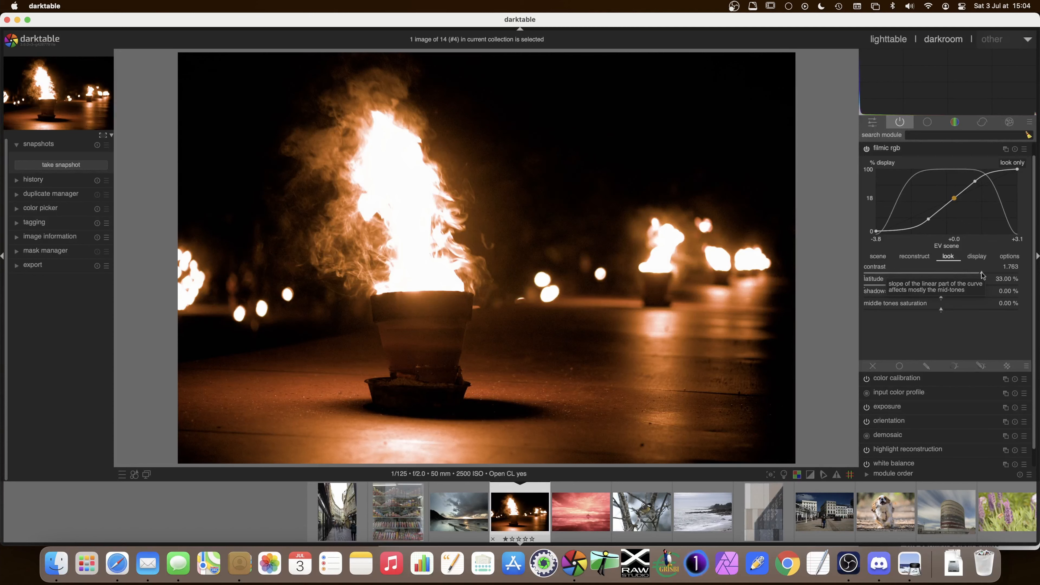
mouse_move(982, 272)
mouse_down()
mouse_move(875, 276)
mouse_move(982, 273)
mouse_up()
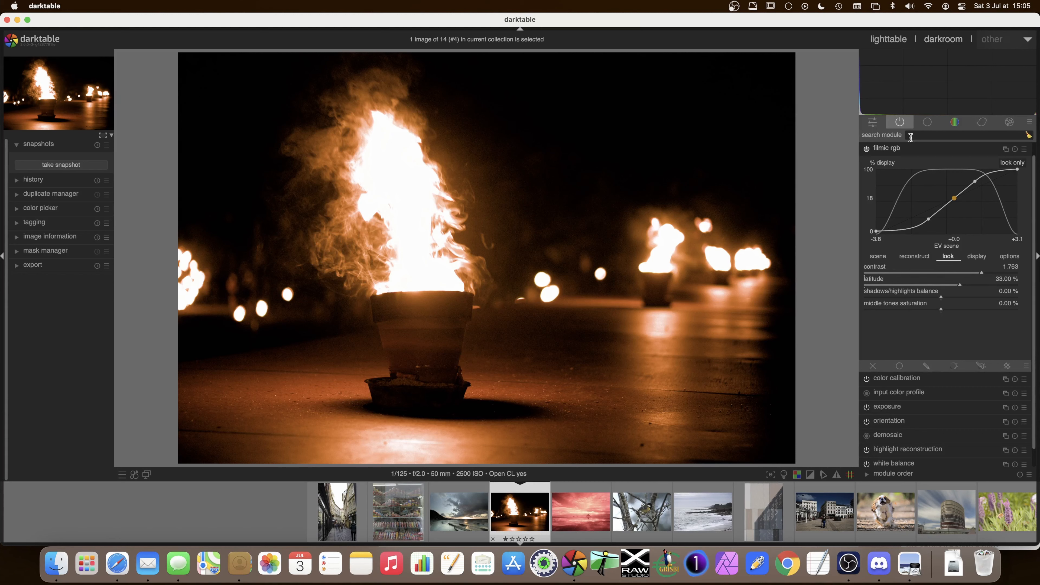
Try a contrast of -28.95 % in the color balance rgb module and reset it
click(953, 123)
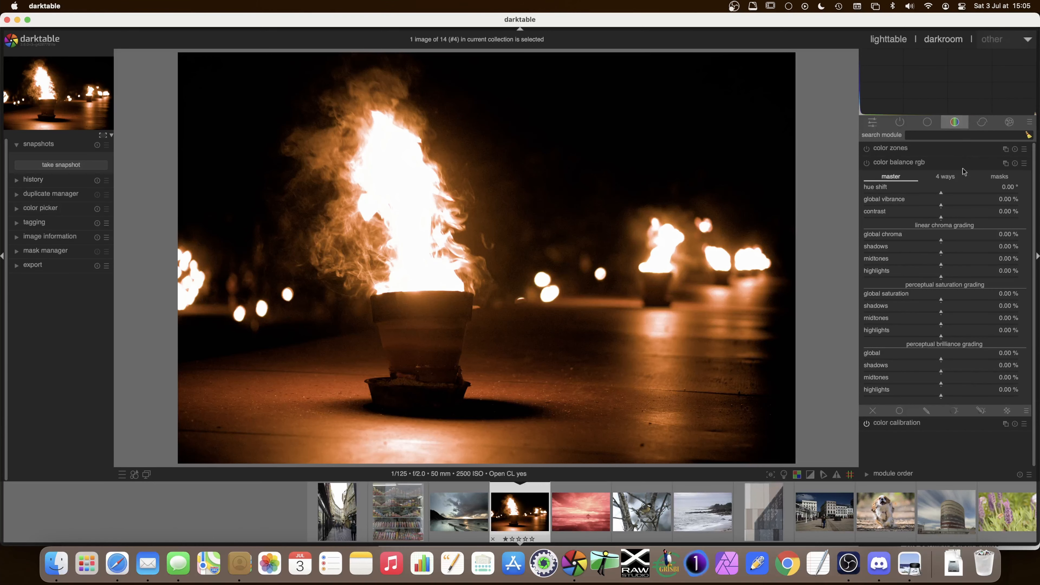
click(946, 219)
mouse_move(946, 219)
mouse_down()
mouse_move(982, 219)
mouse_move(897, 219)
mouse_up()
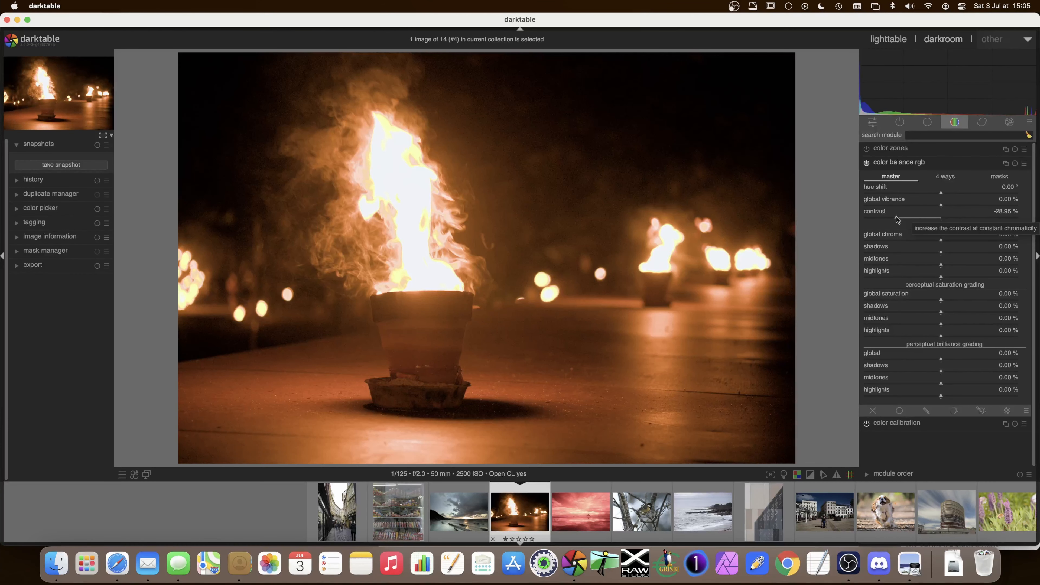
double_click(921, 218)
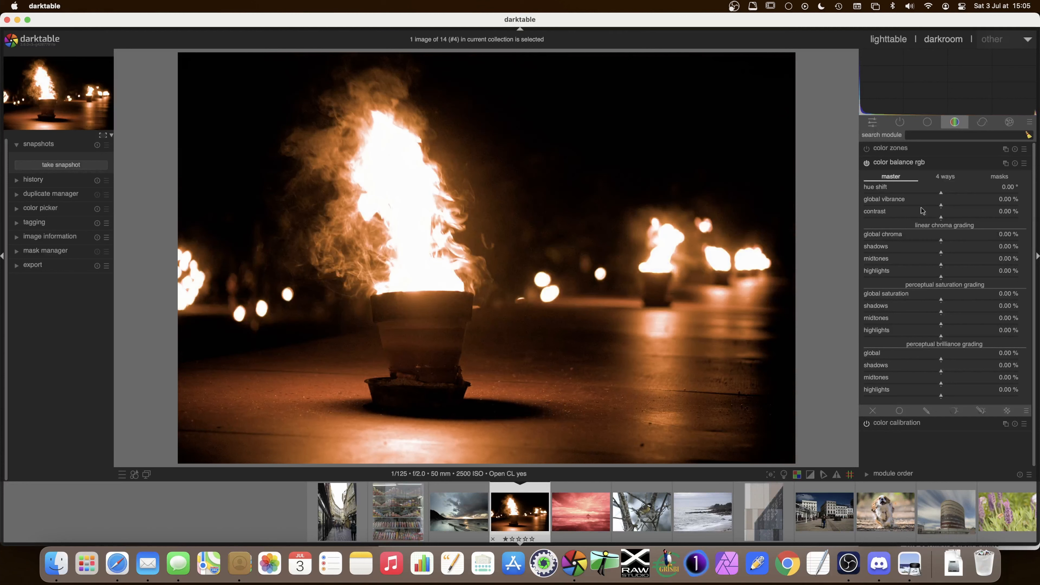
Try a filmic rgb latitude of 22.76 % and set it to 33.42 %
click(901, 122)
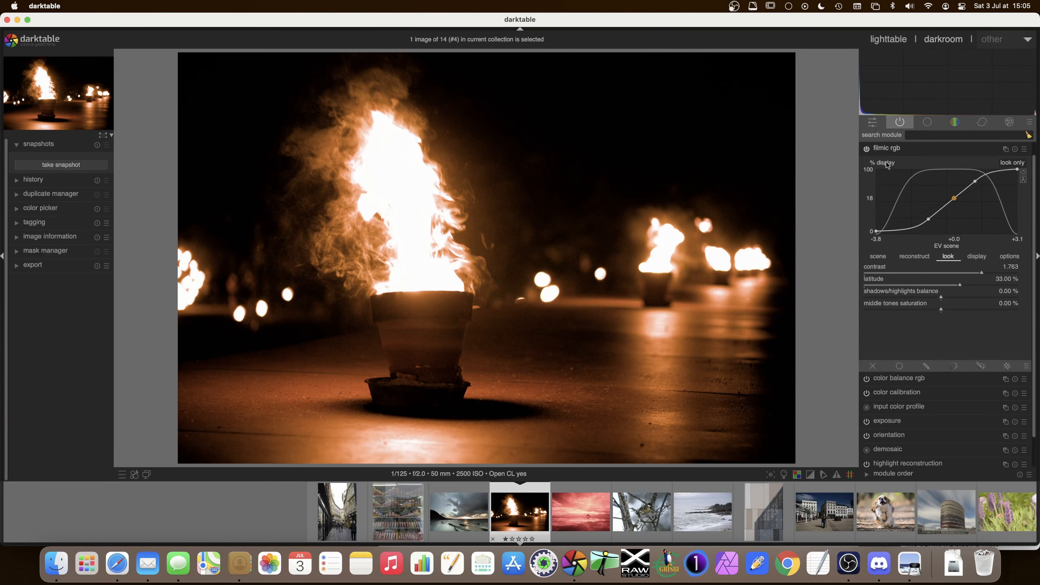
click(888, 148)
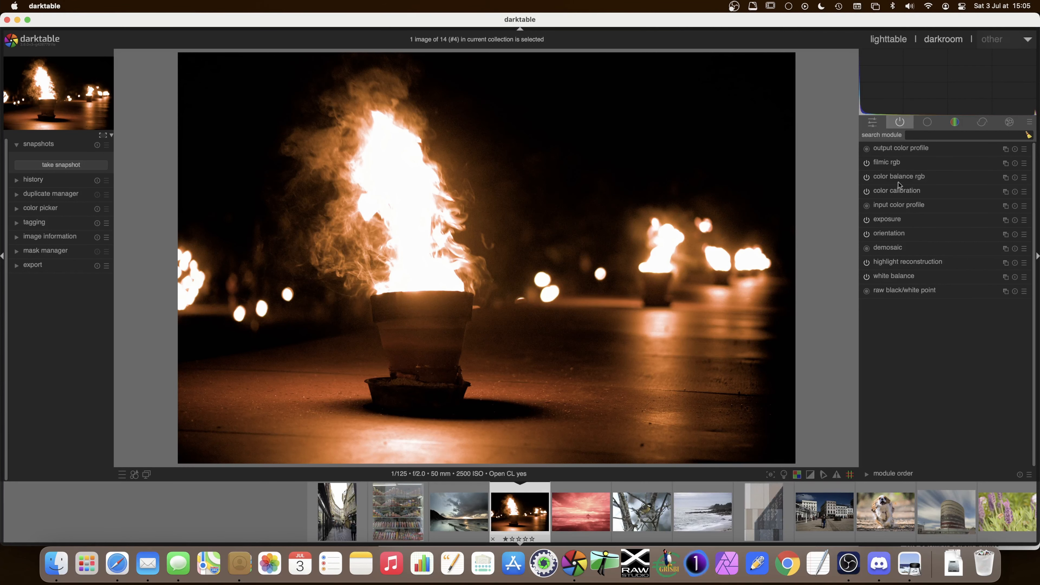
click(892, 163)
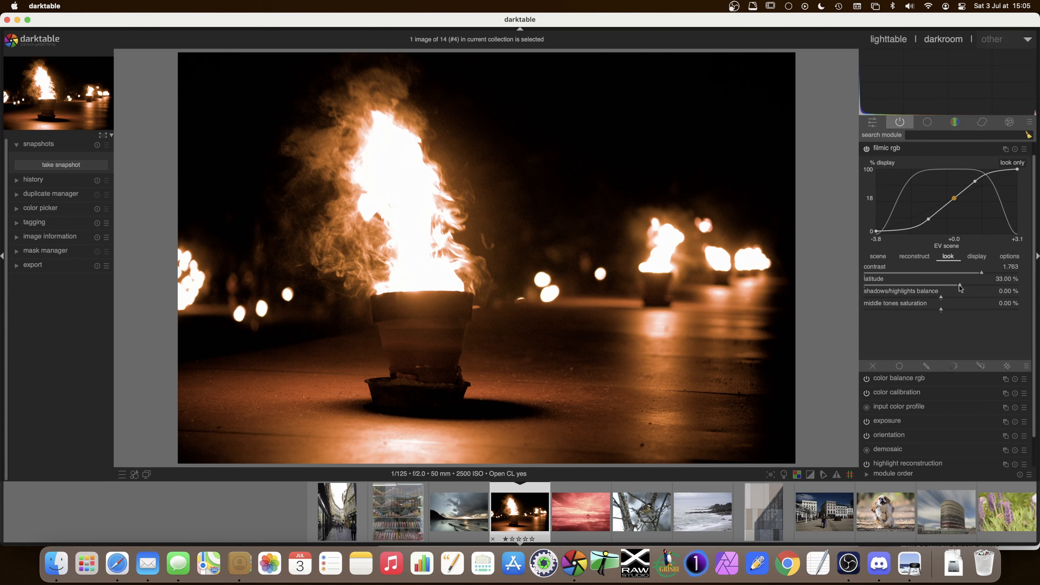
drag(966, 287, 924, 285)
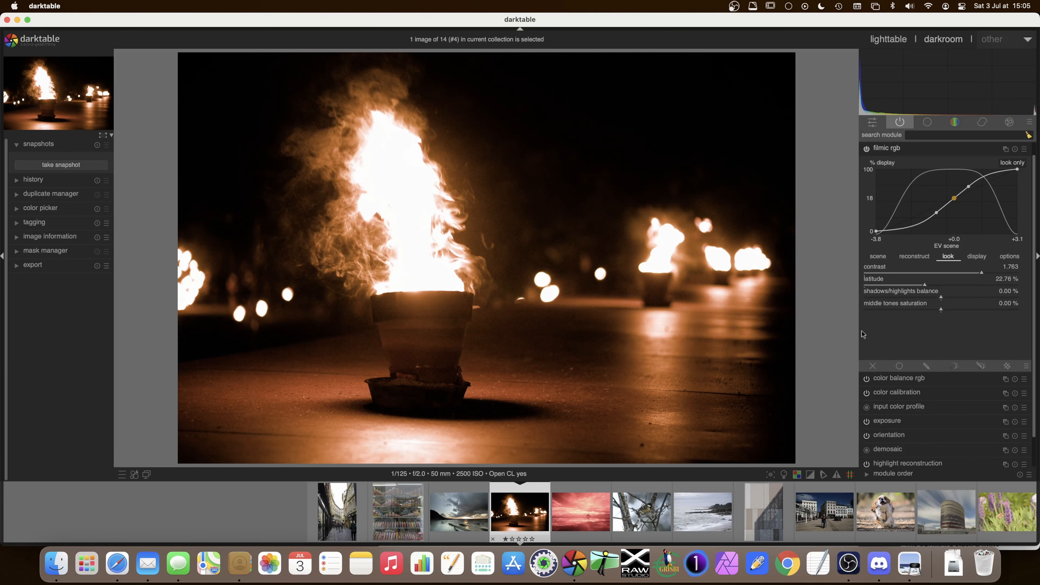
drag(927, 287, 962, 288)
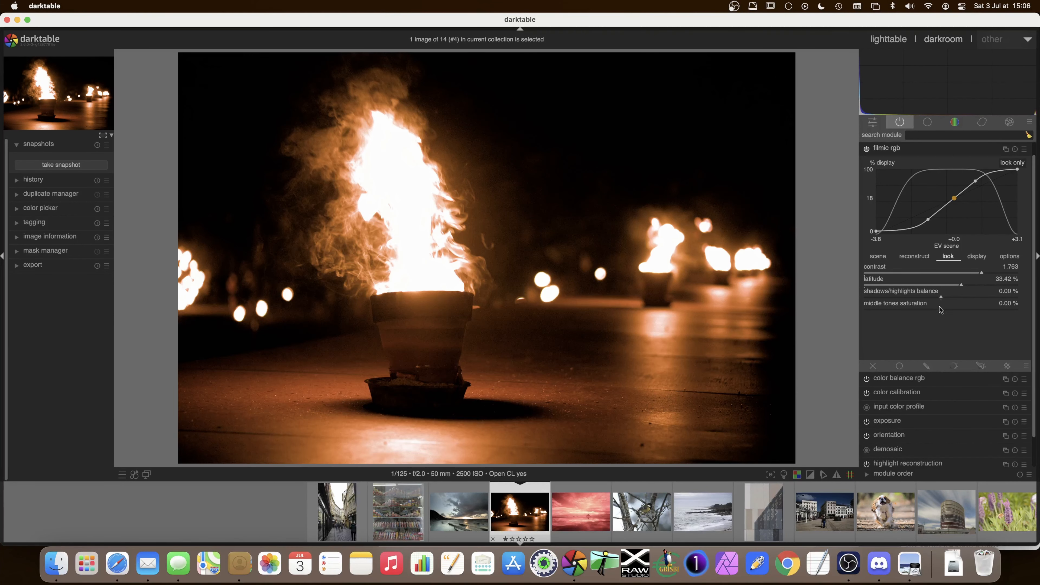
Try shadows/highlights balance at -36.51 %, 18.75 % and 38.49 %, and reset it to neutral
mouse_move(942, 296)
mouse_down()
mouse_move(958, 299)
mouse_move(885, 299)
mouse_up()
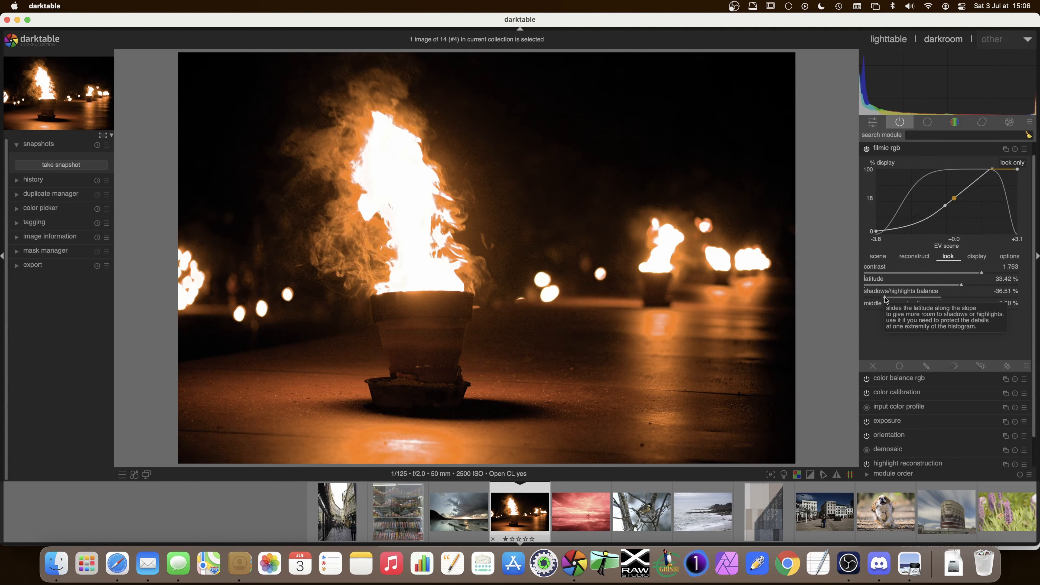
mouse_move(886, 300)
mouse_down()
mouse_move(987, 300)
mouse_move(971, 300)
mouse_up()
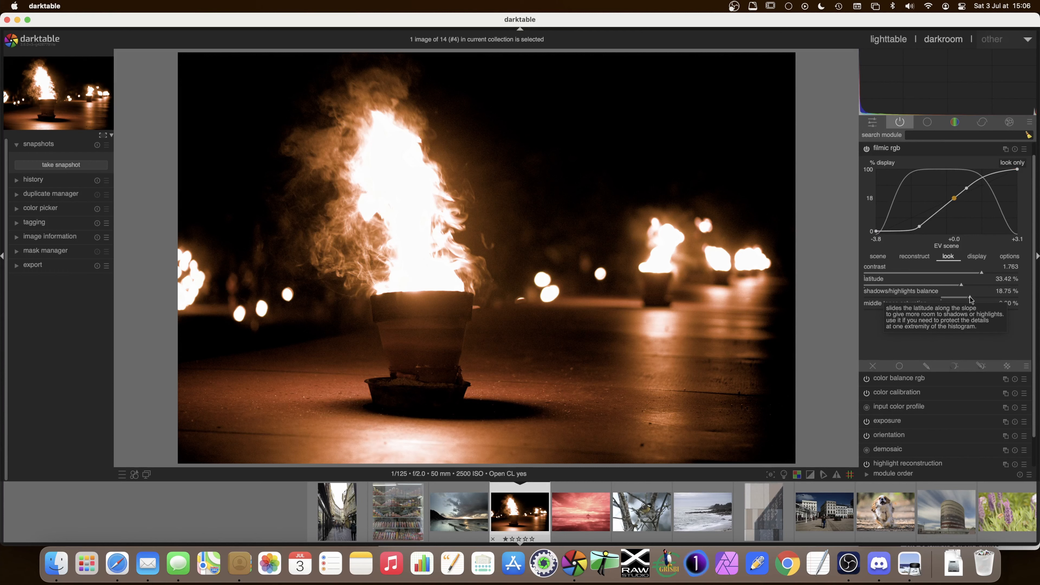
drag(972, 300, 1001, 299)
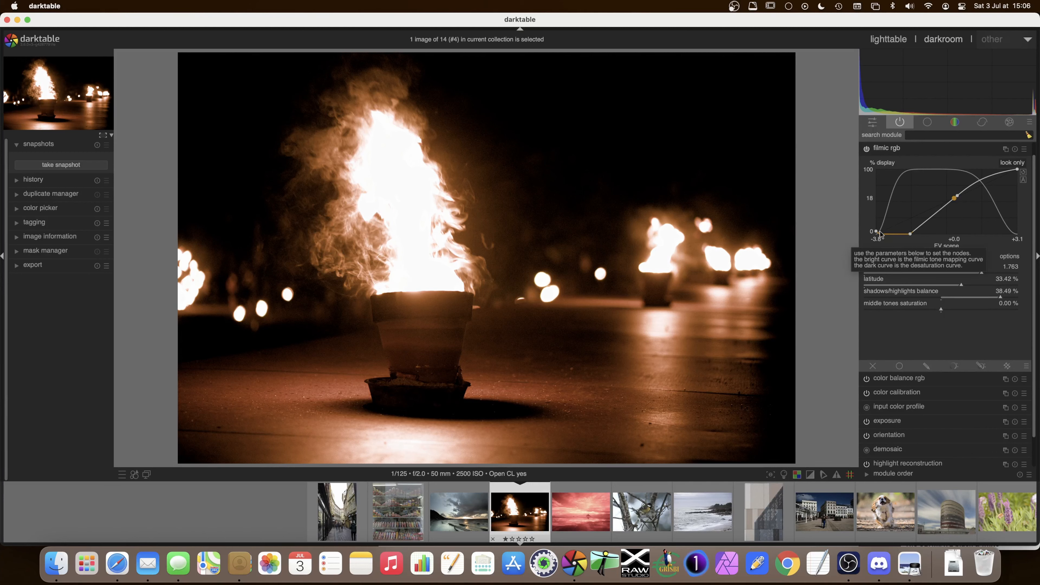
drag(999, 297, 947, 301)
double_click(946, 300)
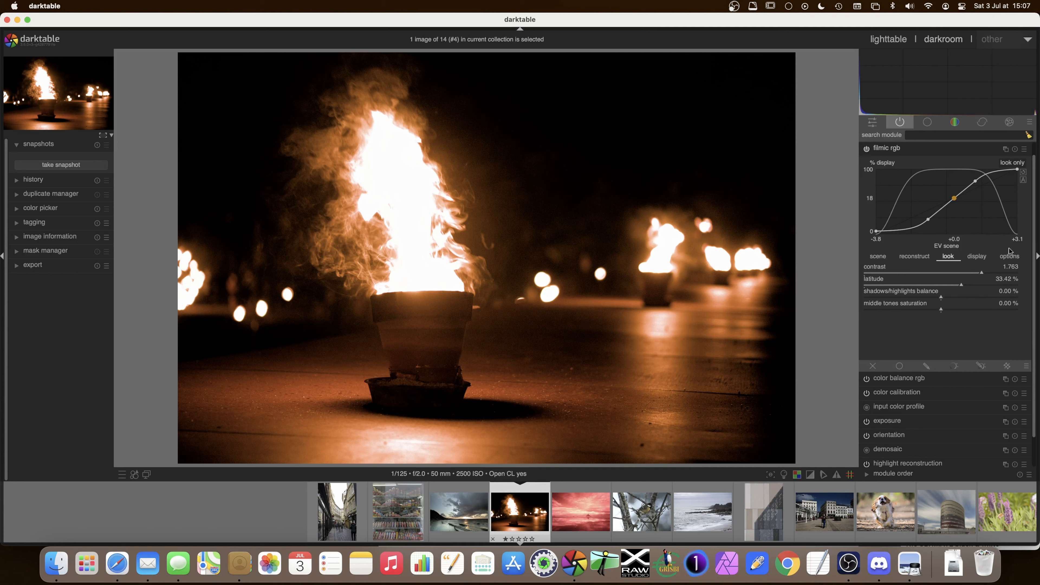
Try filmic rgb's preserve chrominance at RGB euclidean norm, luminance Y, max RGB and no on the fire photo
click(1010, 256)
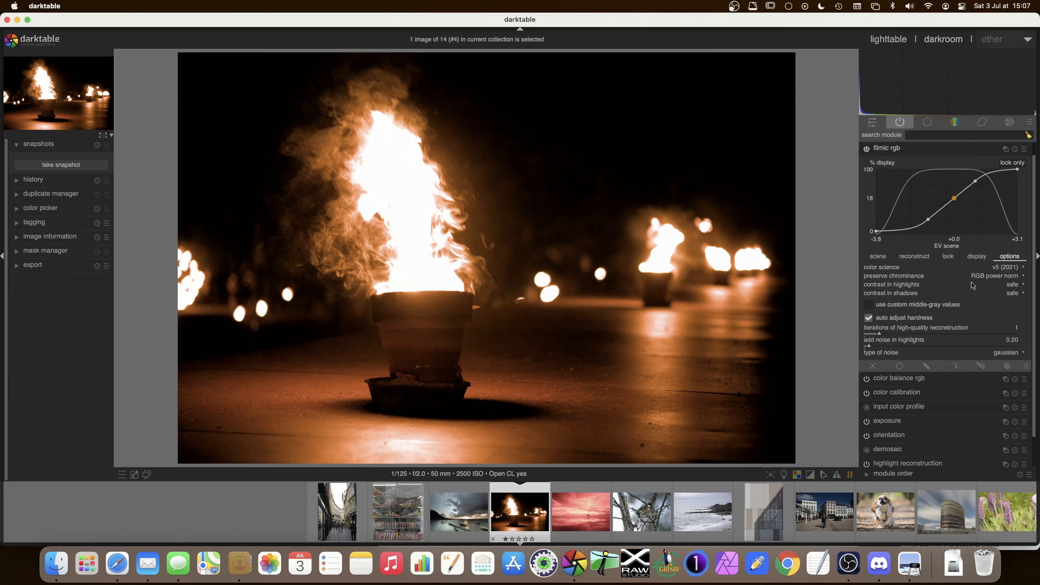
click(999, 278)
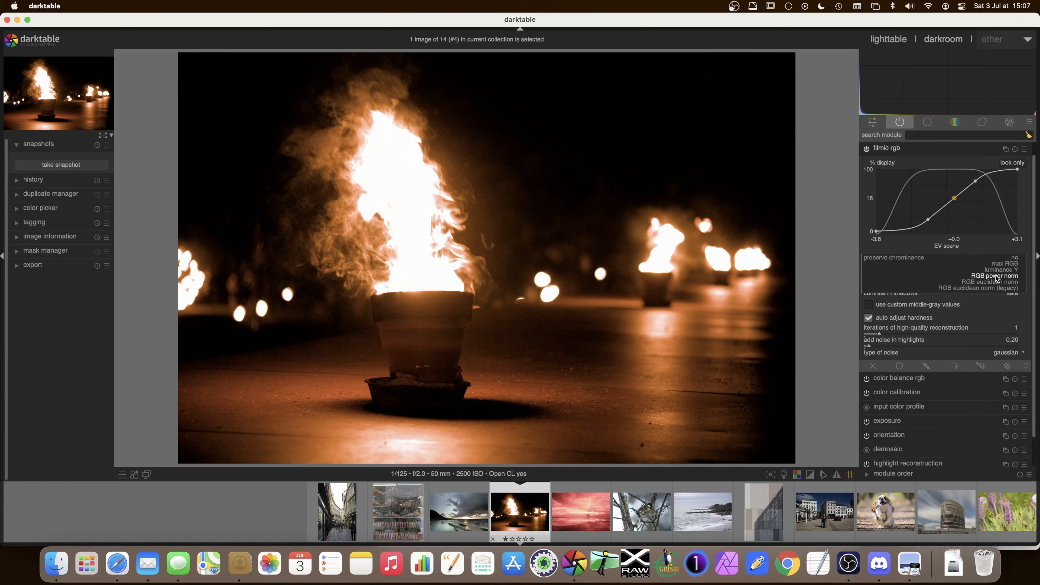
click(1001, 282)
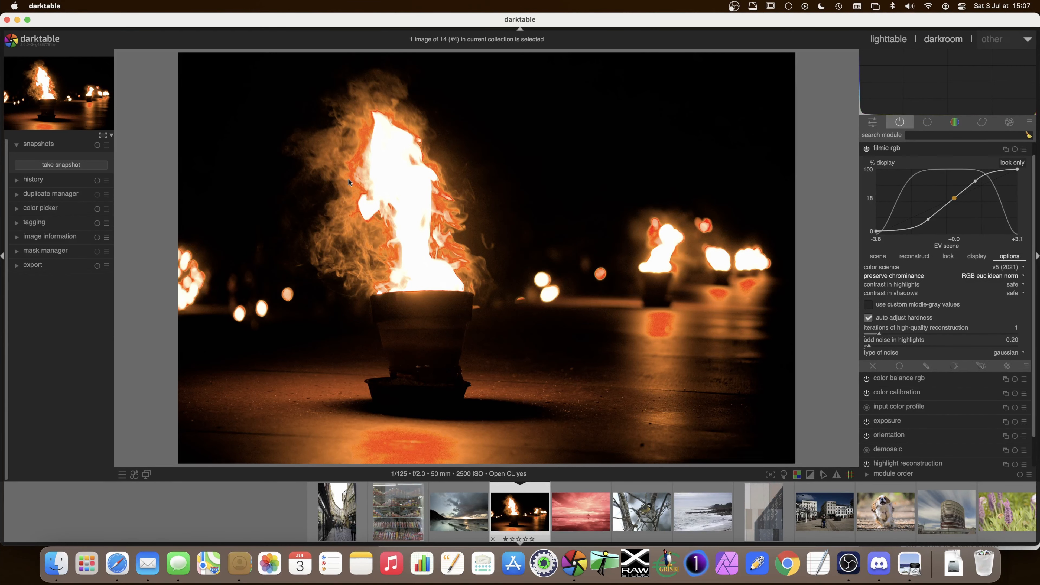
click(1002, 276)
click(1004, 264)
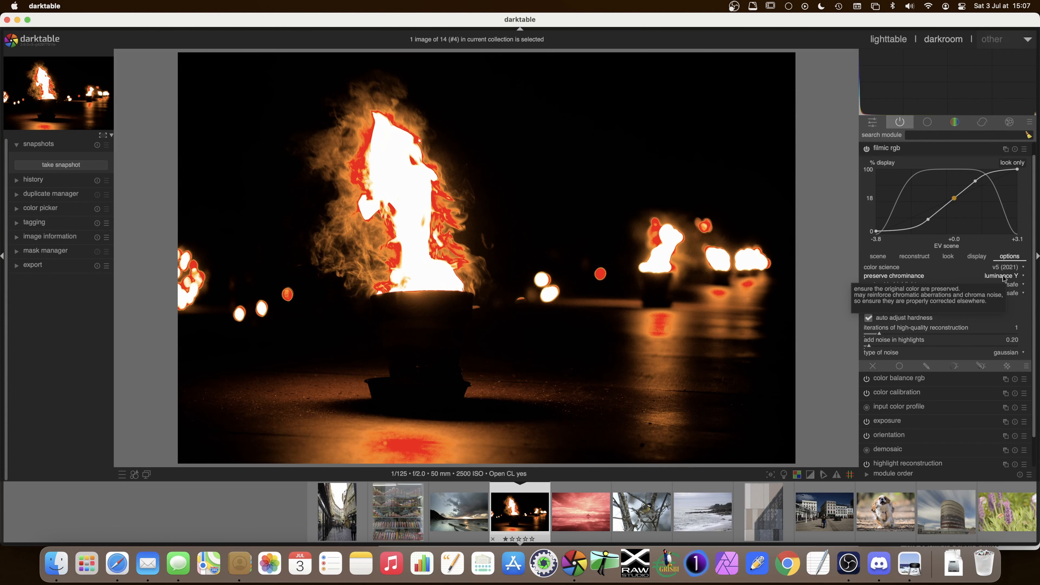
click(1003, 276)
click(1004, 271)
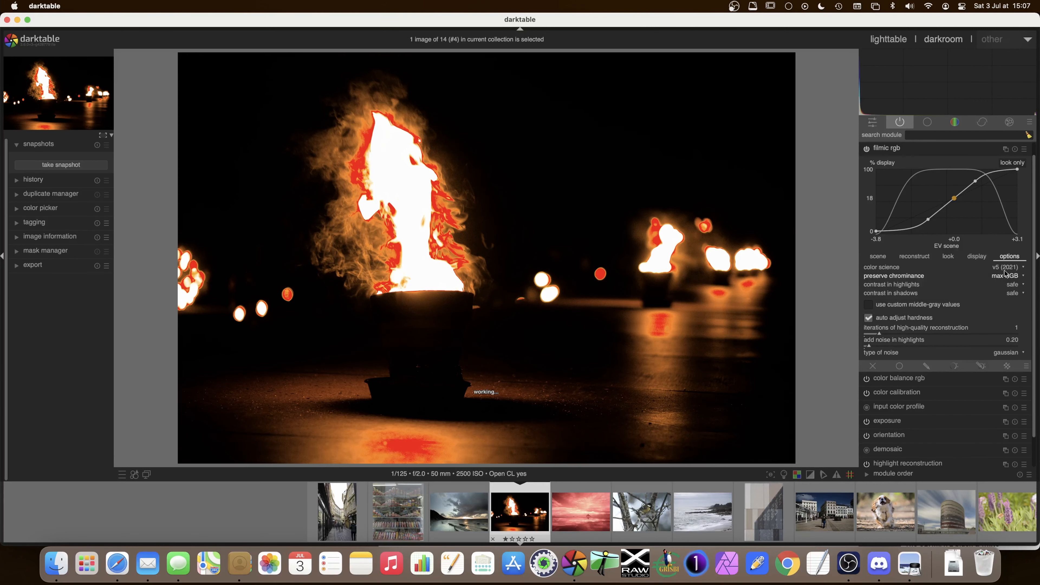
click(1007, 275)
click(1012, 275)
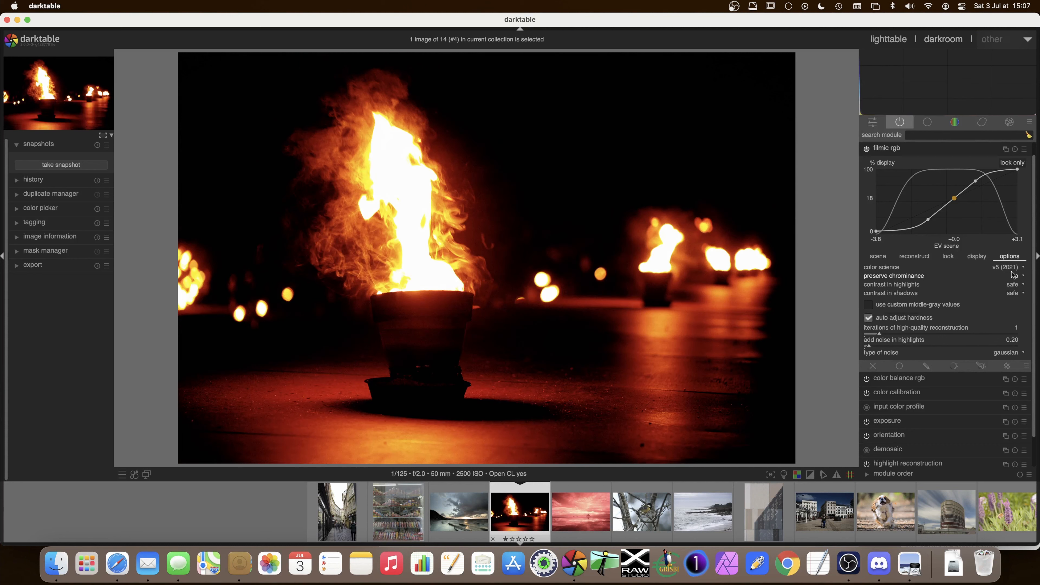
Compare preserve chrominance at max RGB and RGB power norm, and leave it on RGB power norm
click(1016, 277)
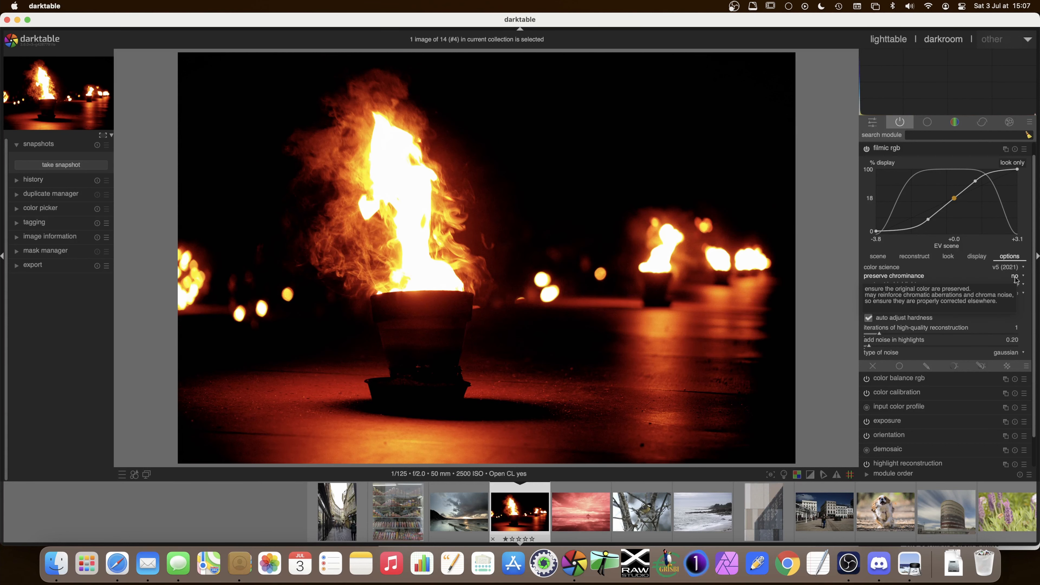
click(1013, 286)
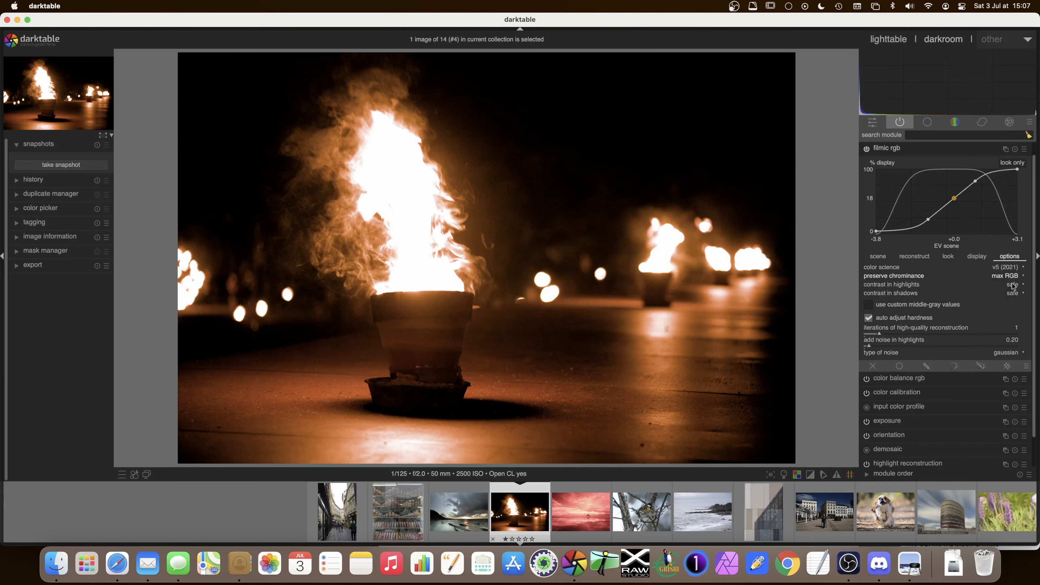
click(1012, 275)
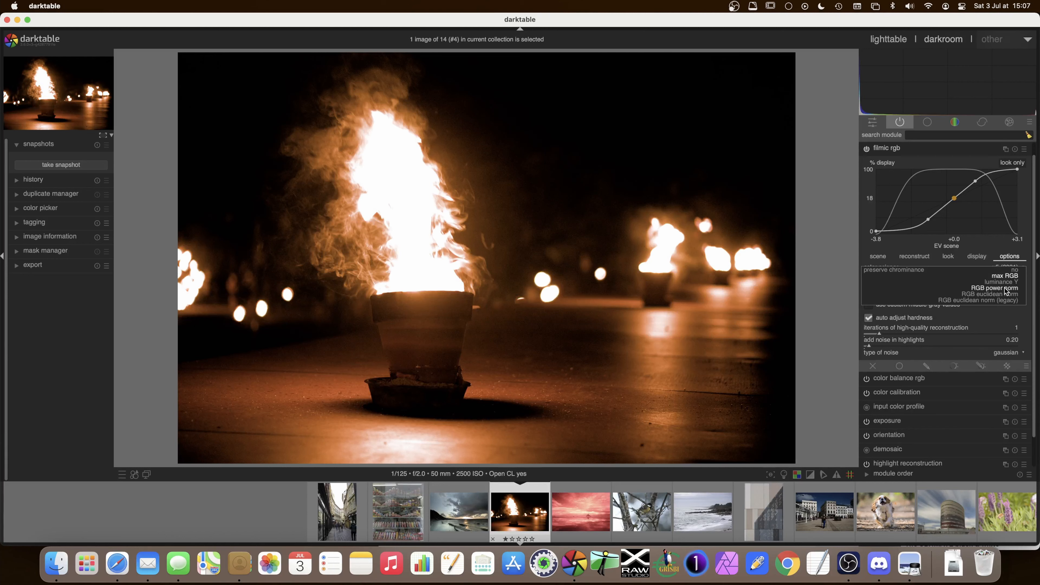
click(1006, 289)
click(1010, 276)
click(1007, 263)
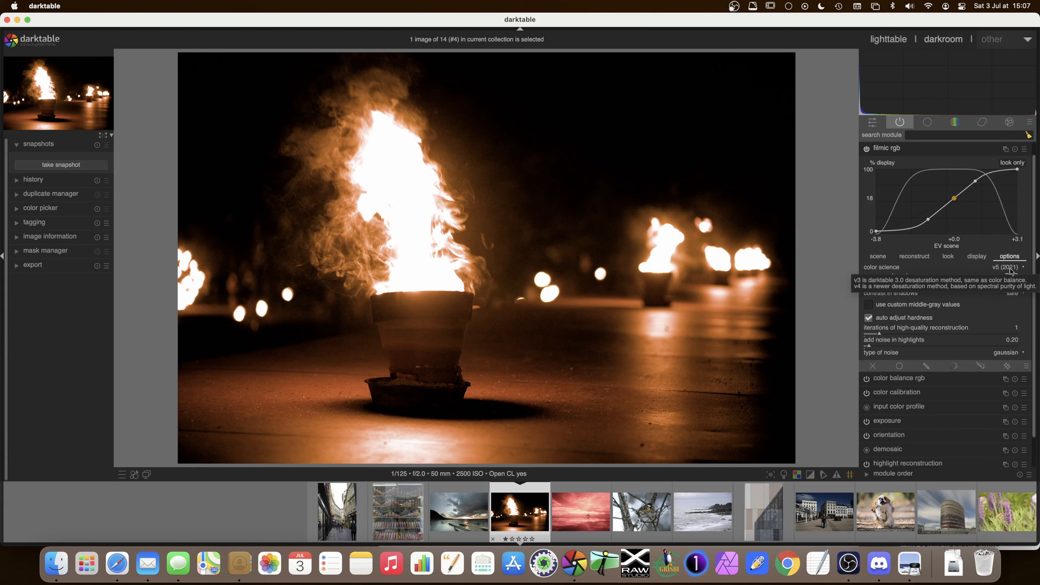
click(1009, 277)
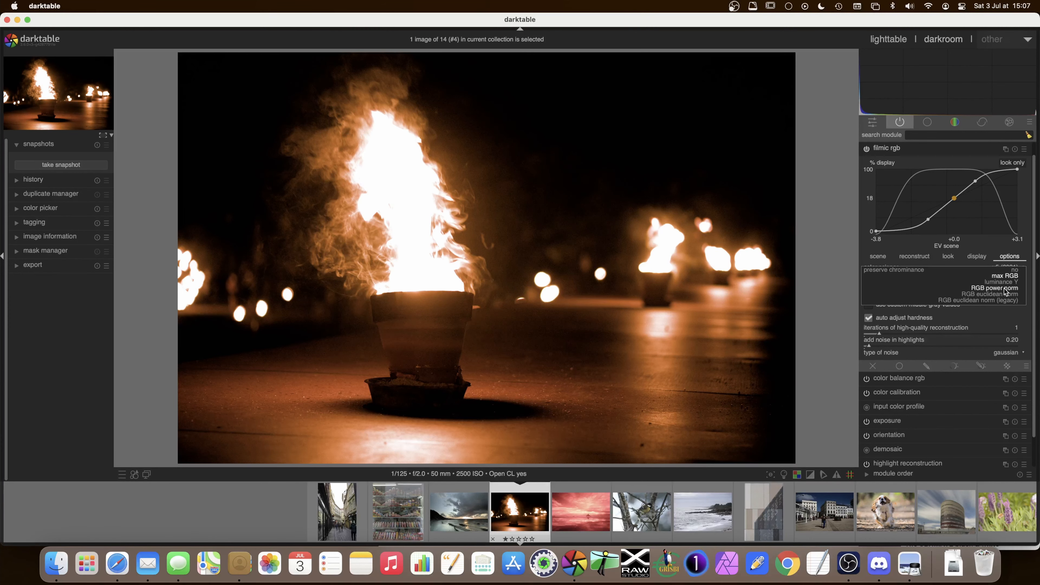
click(1005, 288)
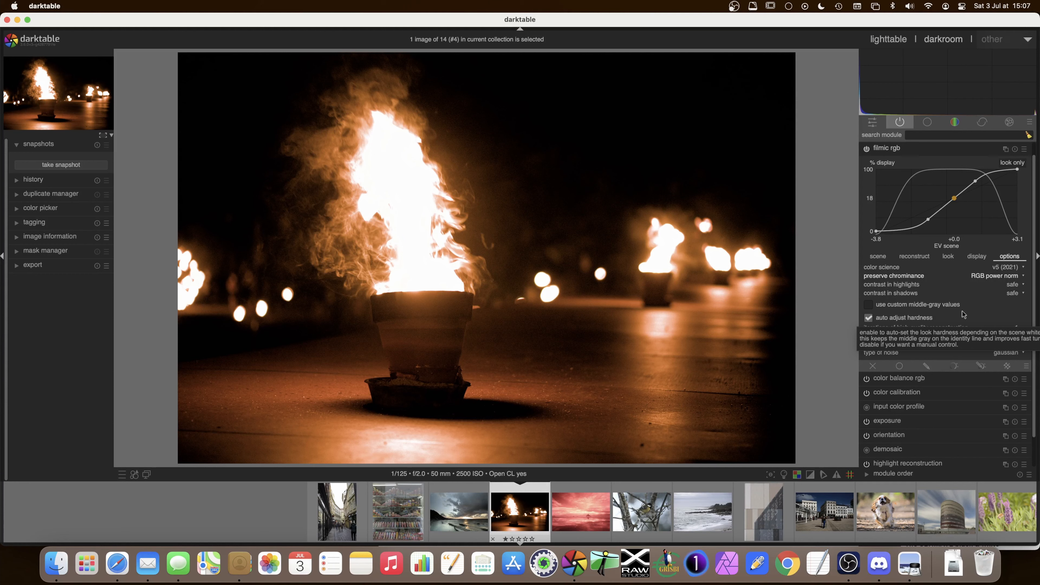
Return to the lighttable, open the photo of the spider on the white flower in the darkroom, and collapse filmic rgb
click(879, 257)
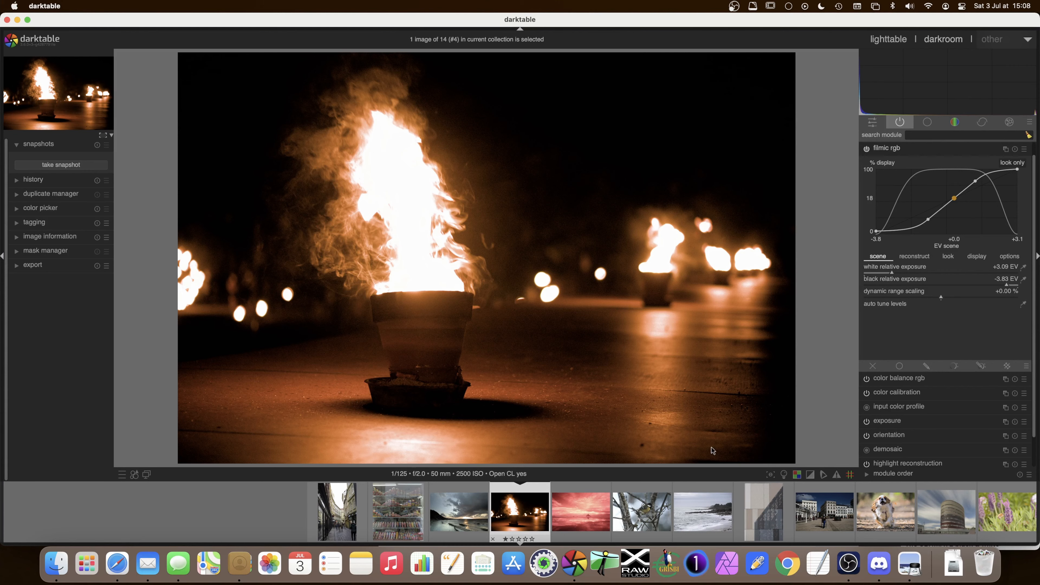
key(l)
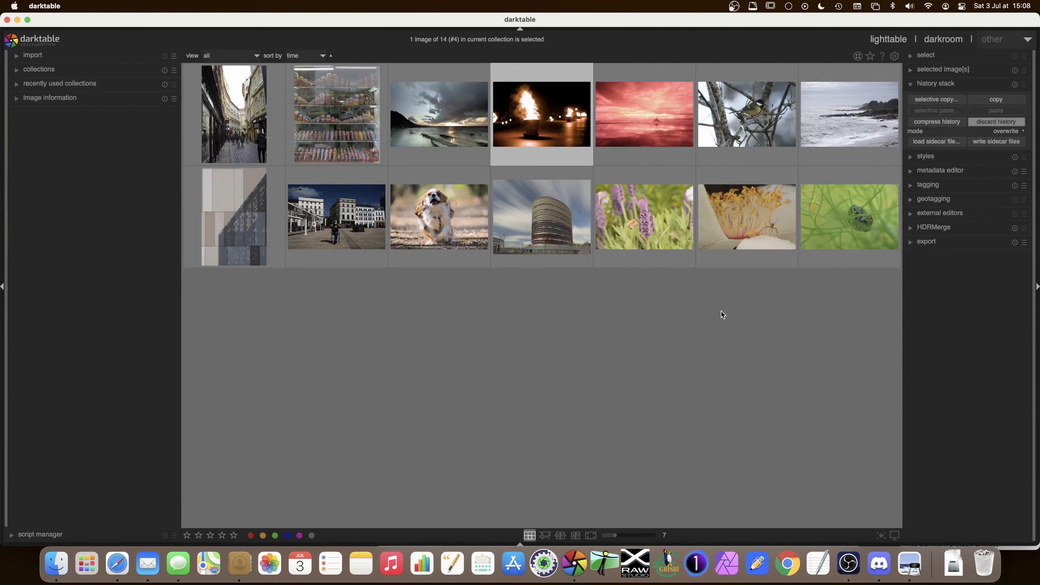
click(755, 226)
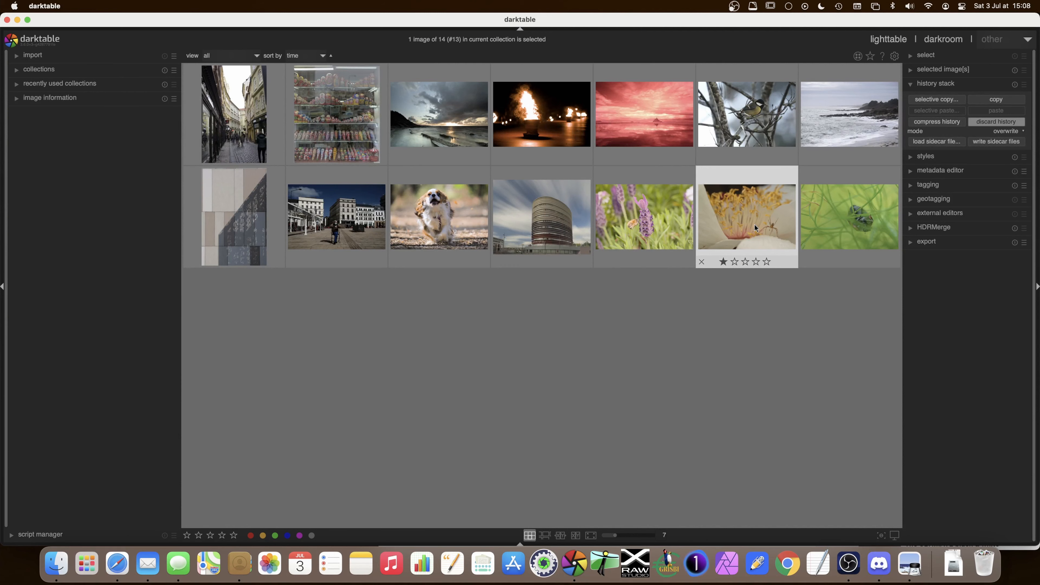
key(d)
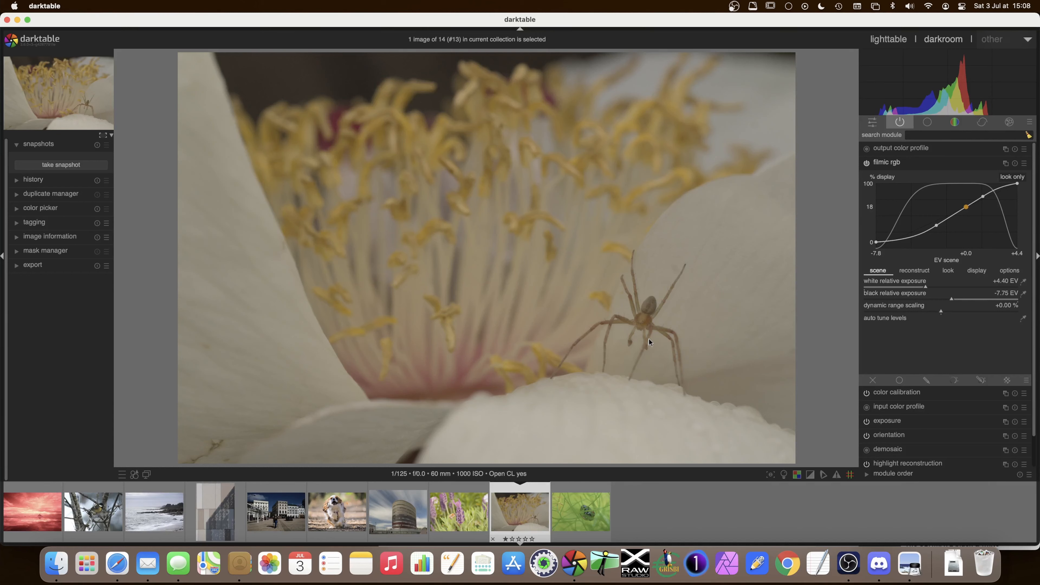
click(896, 163)
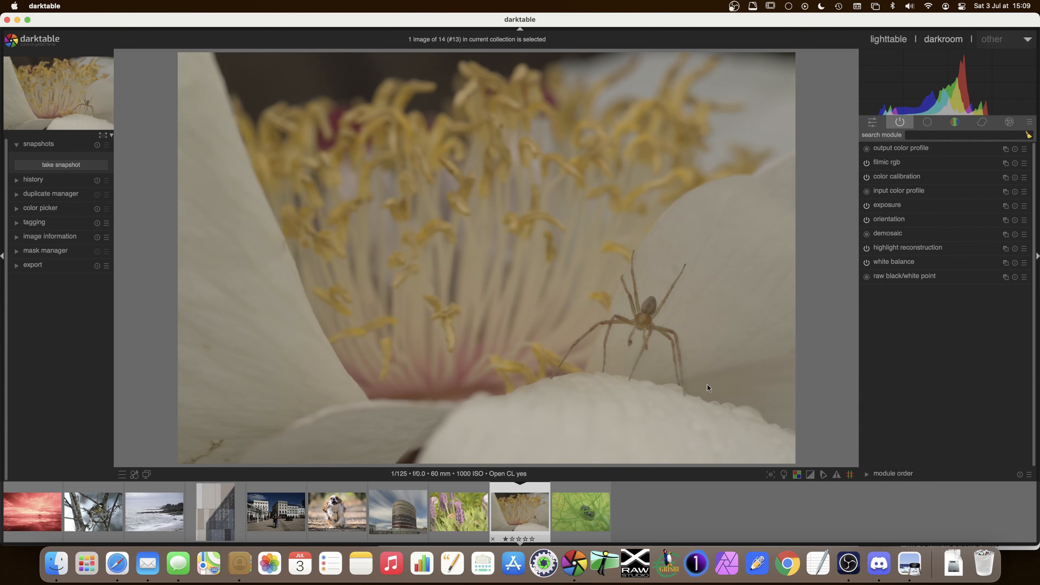
Raise the exposure of the spider photo to 2.11 EV while judging it in color assessment mode
click(783, 475)
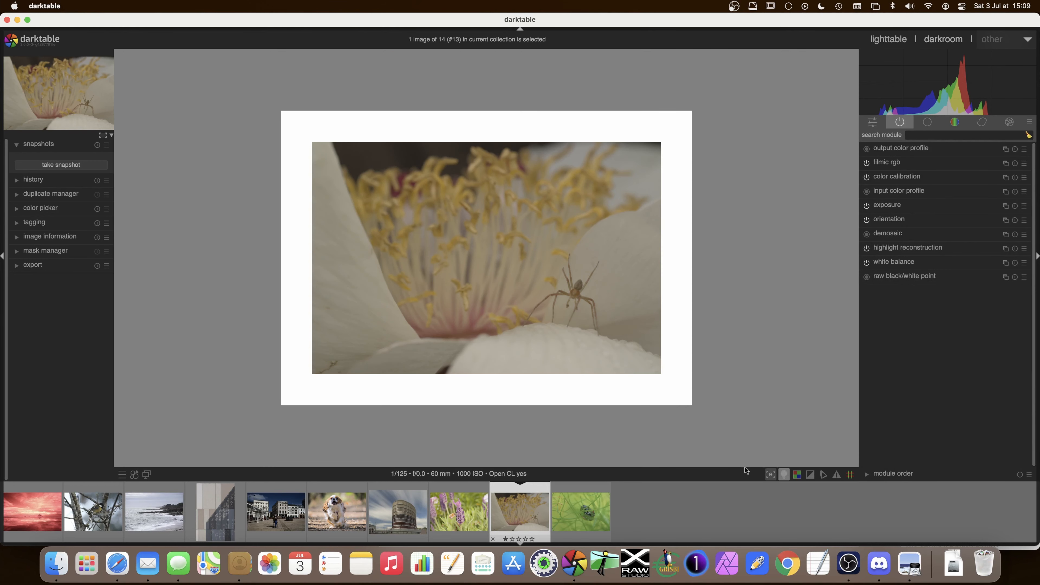
click(886, 207)
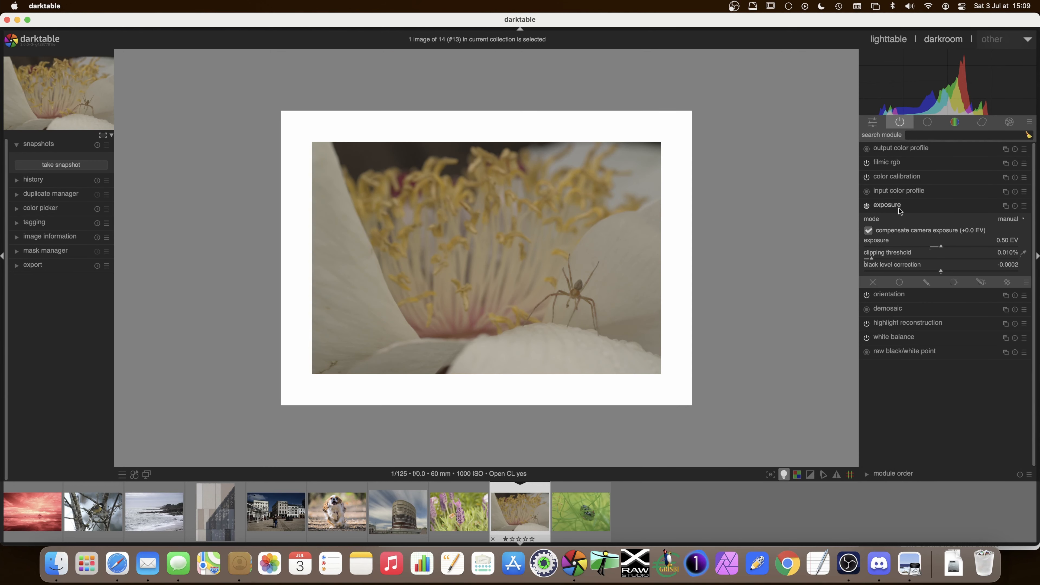
drag(945, 246, 969, 246)
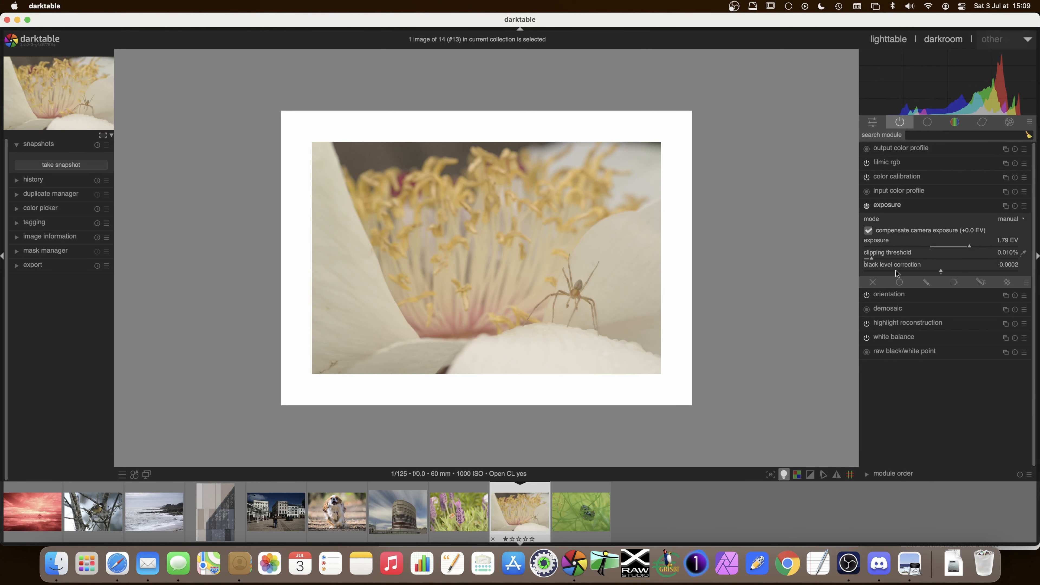
click(972, 246)
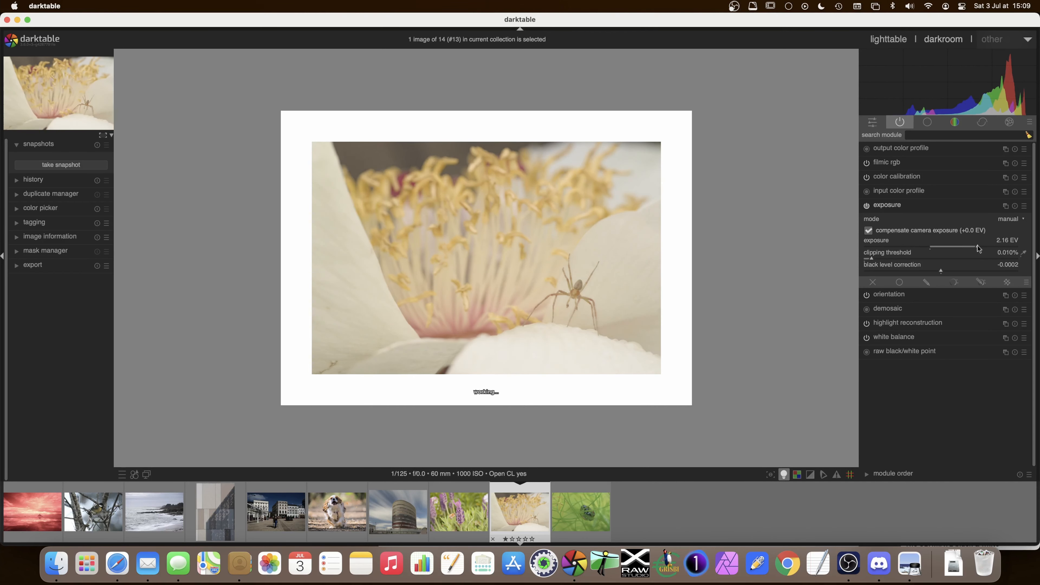
scroll(977, 246, down, 1)
scroll(977, 245, up, 1)
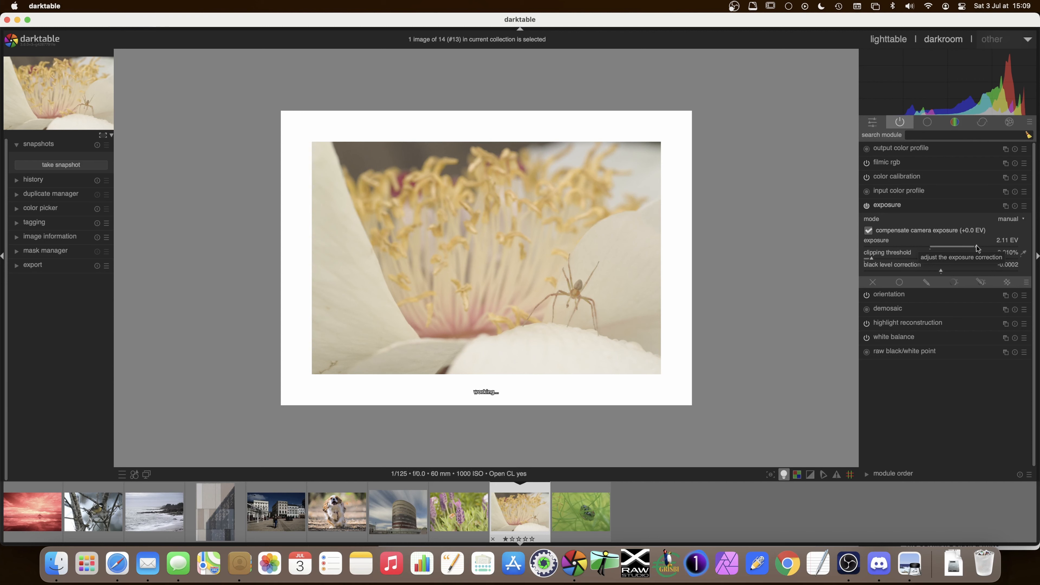
click(892, 206)
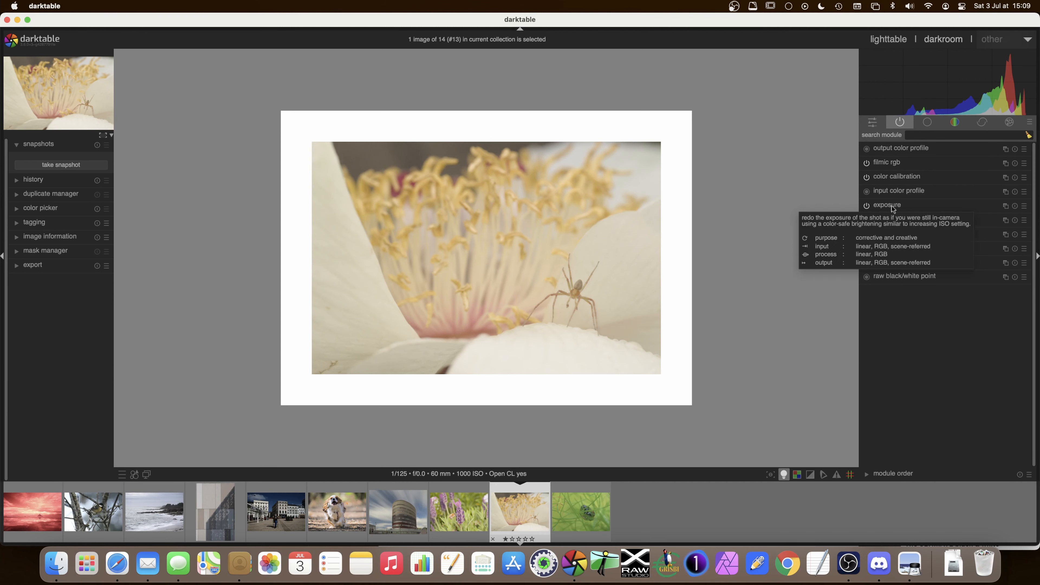
click(781, 475)
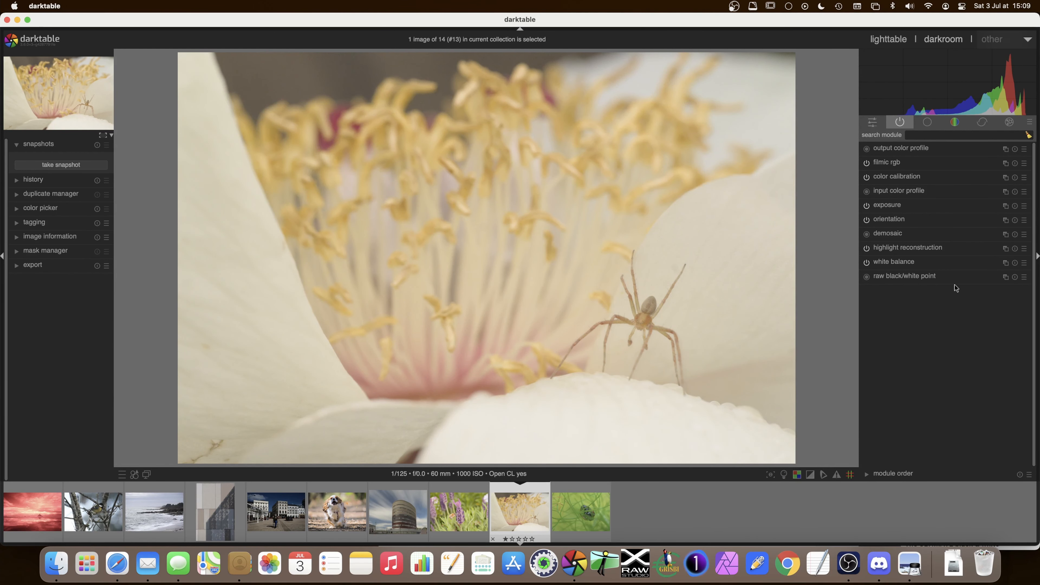
Reset the input color profile module so the working profile is linear Rec2020 RGB
mouse_move(904, 189)
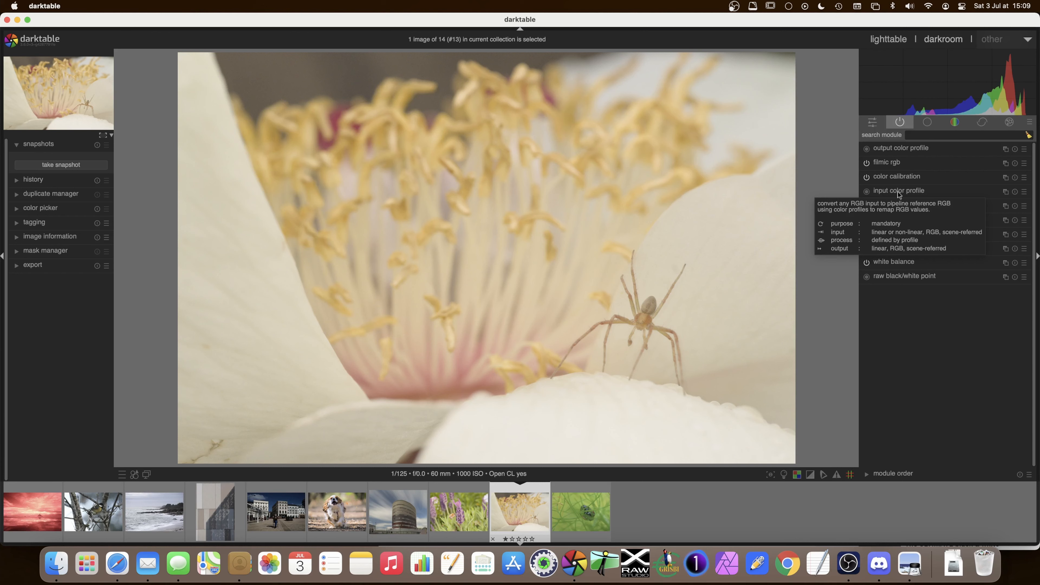
click(898, 192)
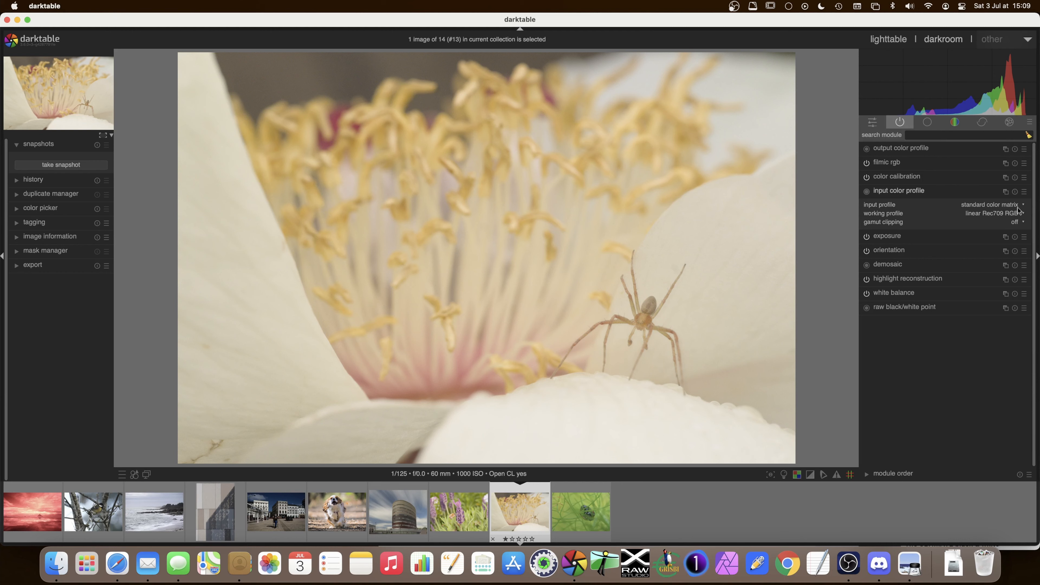
click(1015, 191)
click(895, 190)
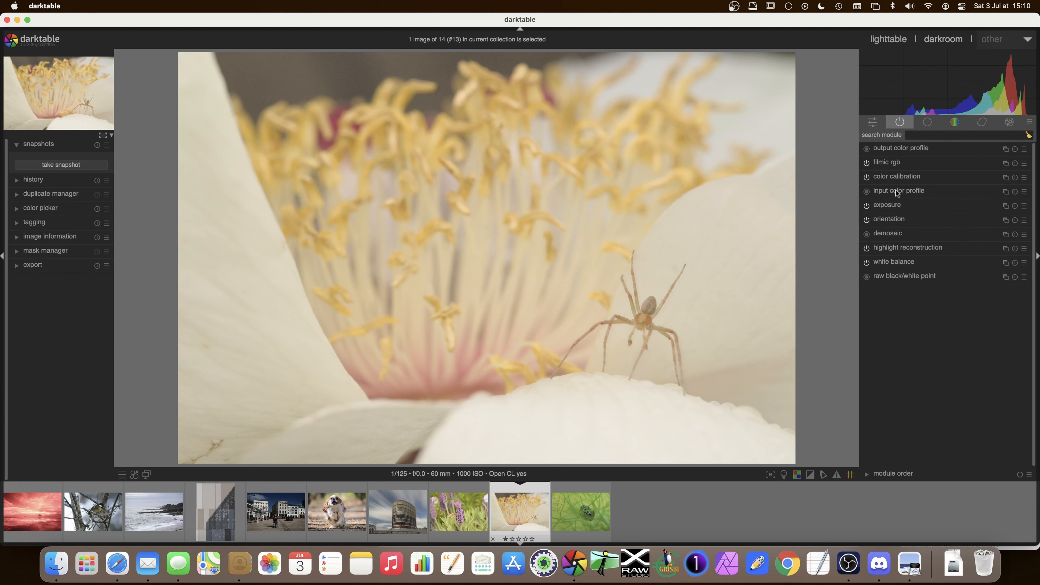
click(915, 191)
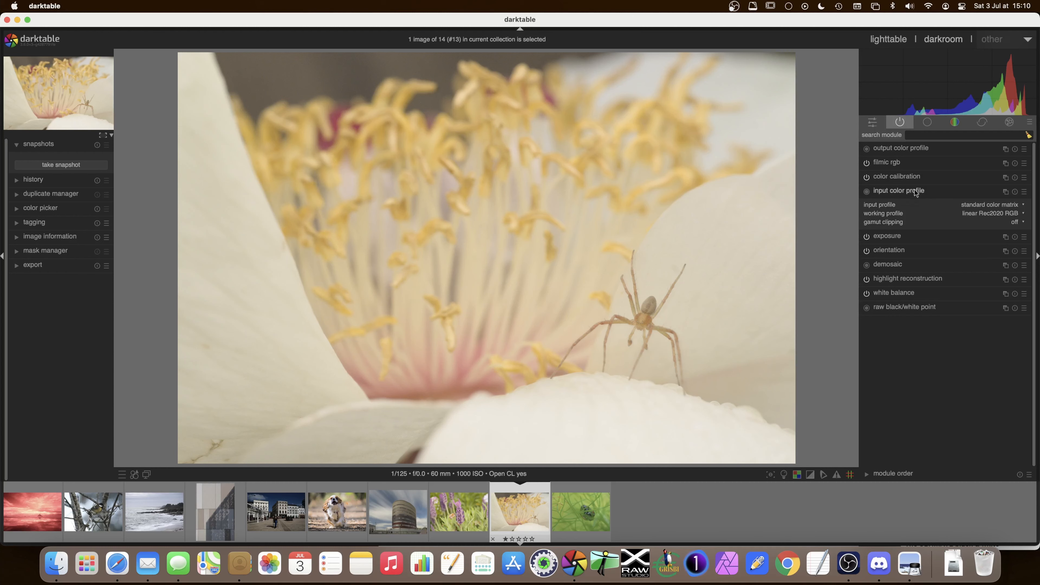
click(915, 190)
Try filmic rgb white relative exposures of +3.20 EV, the auto-picked +8.00 EV, and +3.03 EV
click(897, 164)
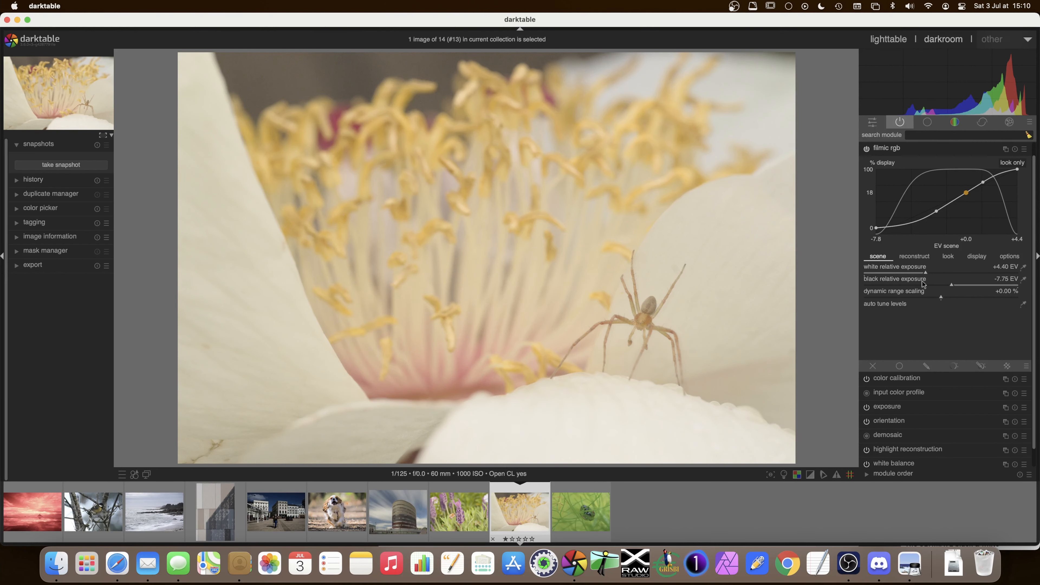
drag(925, 275, 895, 274)
click(895, 276)
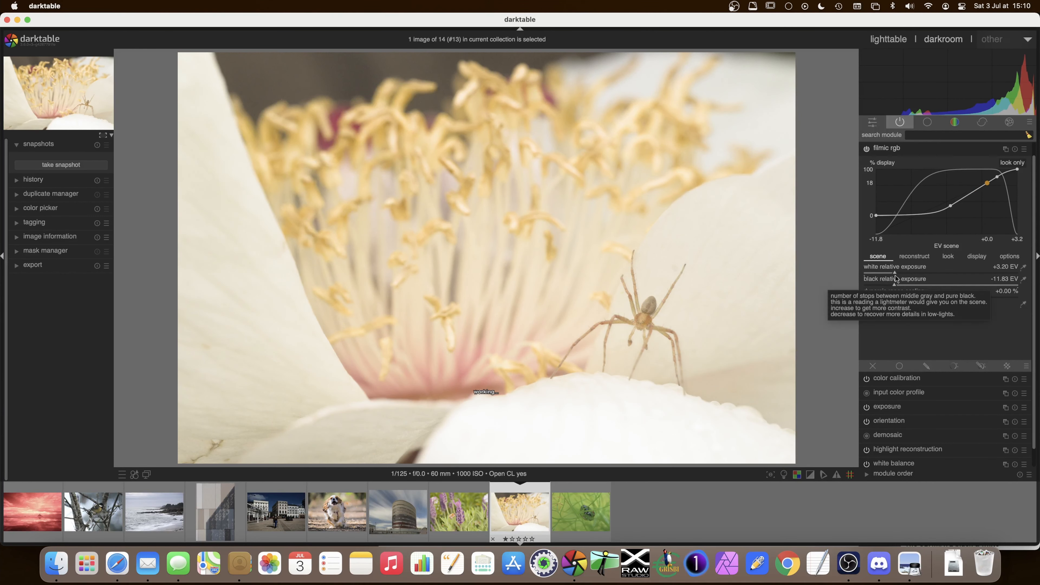
click(1025, 268)
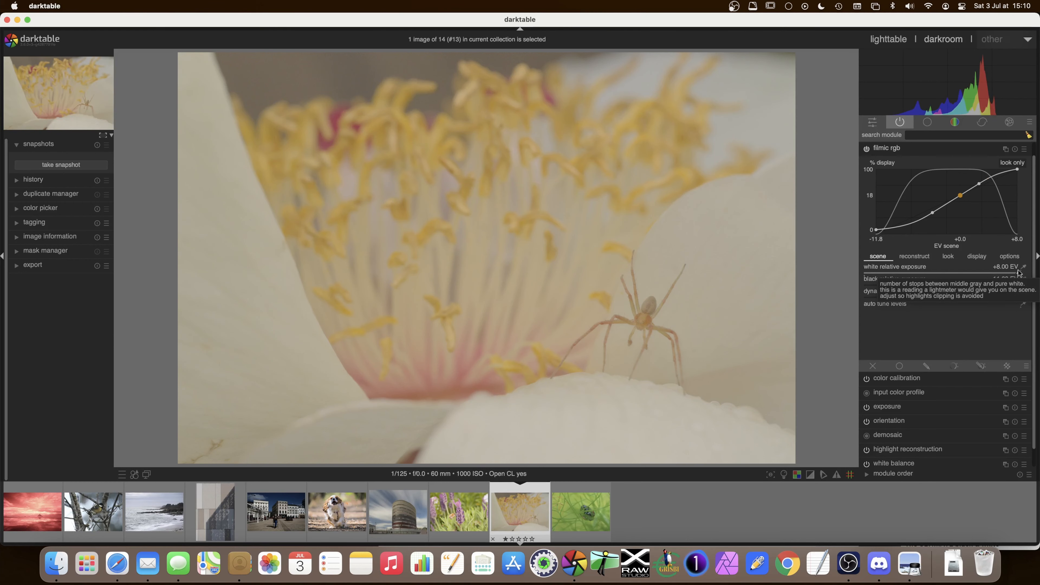
drag(1016, 276, 890, 271)
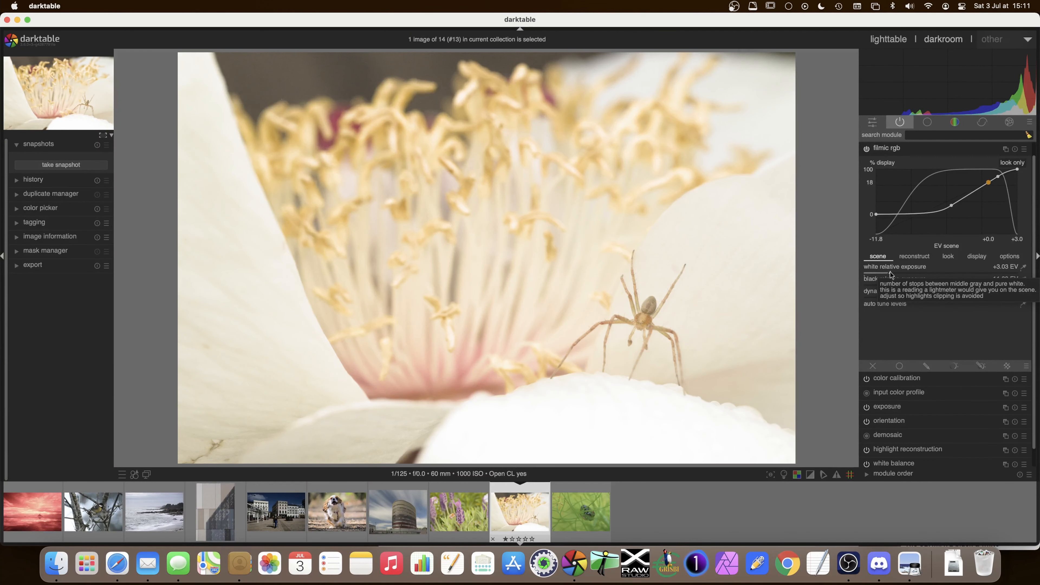
Check highlights with the clipping indication, and set white relative exposure to +3.18 EV and black relative exposure to -3.54 EV
click(810, 475)
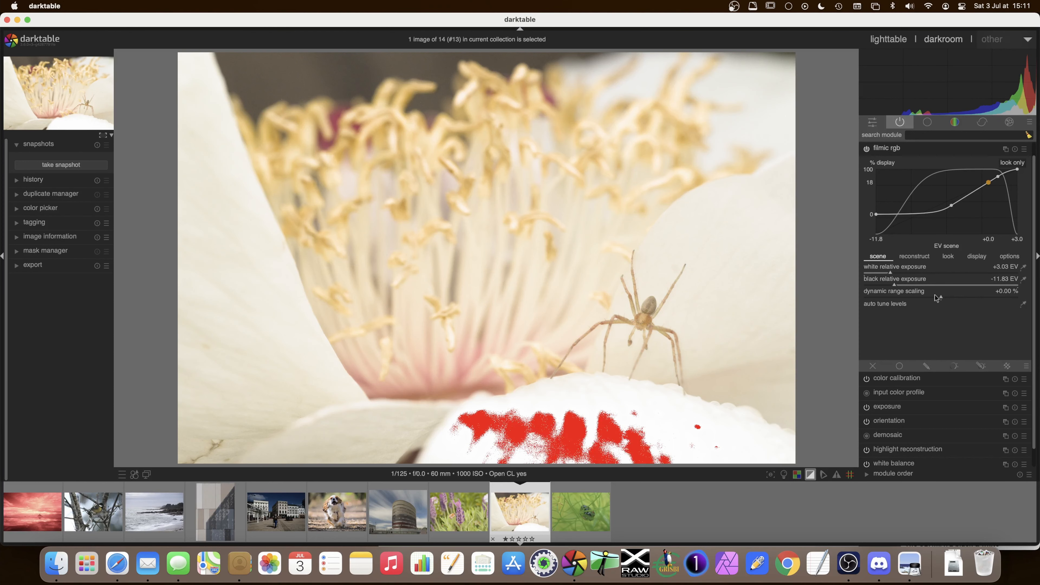
drag(890, 273, 895, 274)
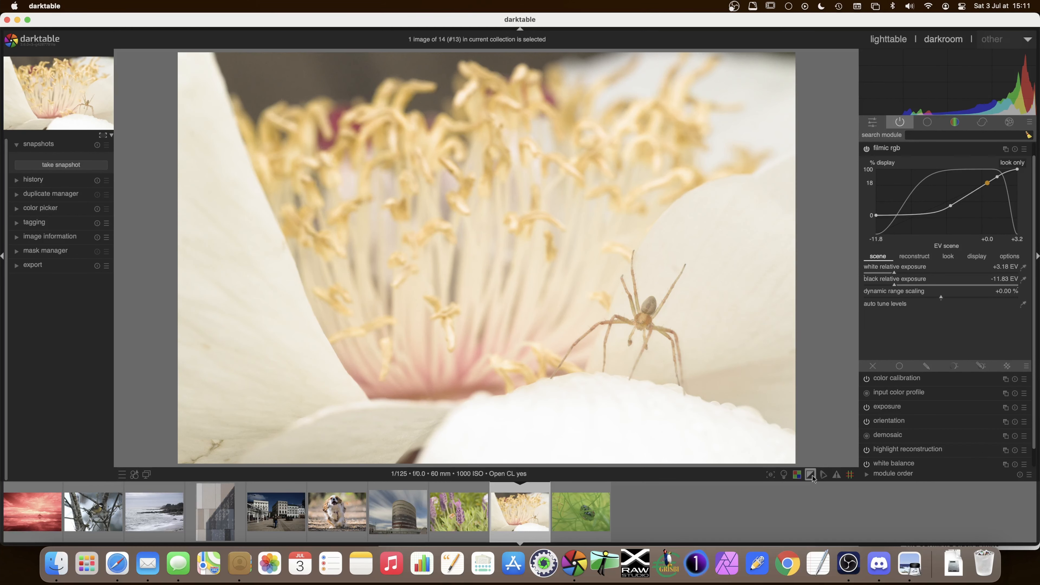
drag(894, 286, 1011, 286)
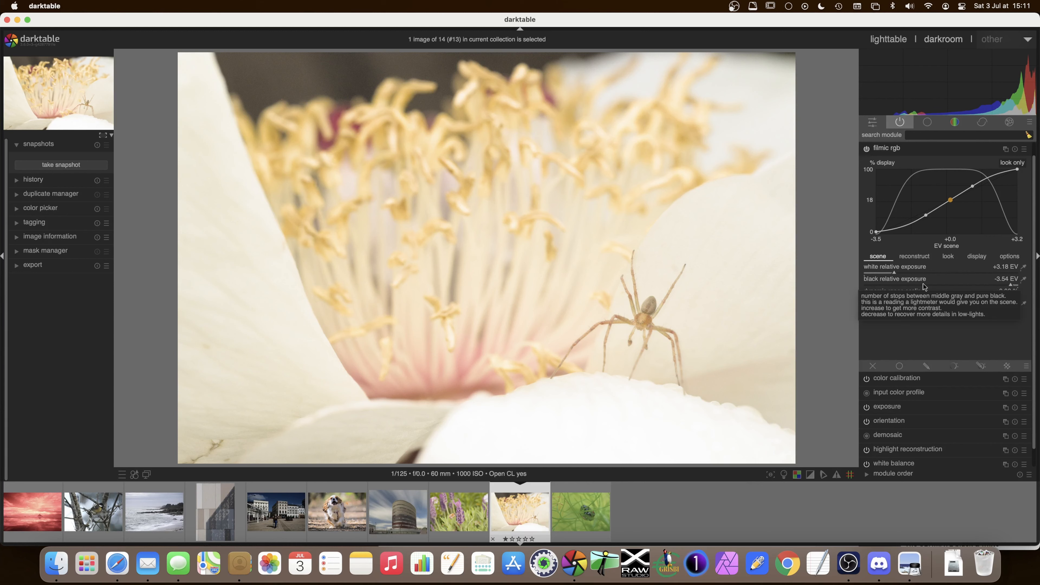
Set filmic rgb's latitude to 44.23 % and raise its contrast to about 1.5
click(947, 257)
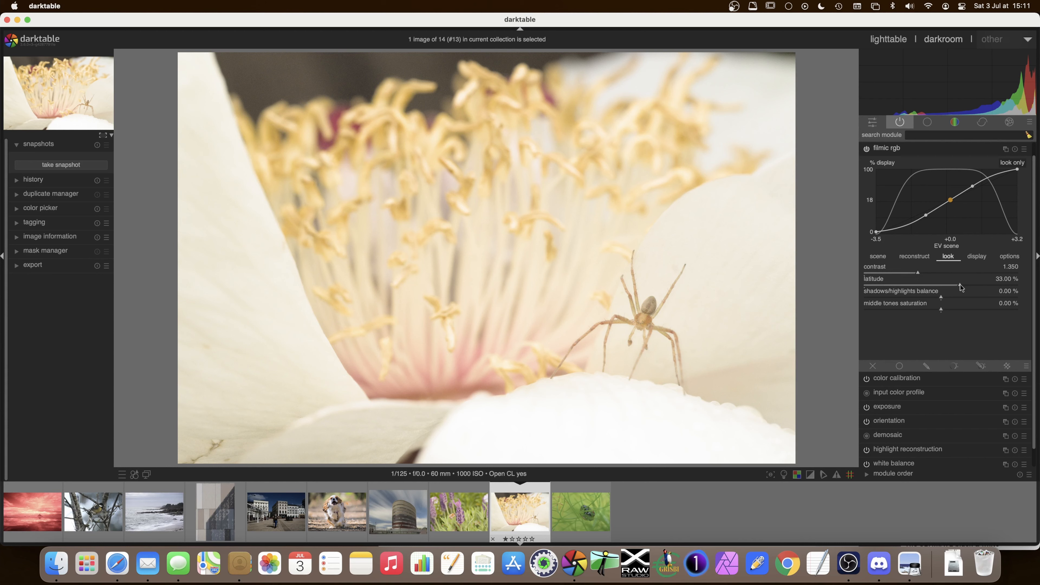
click(962, 287)
drag(962, 287, 1008, 286)
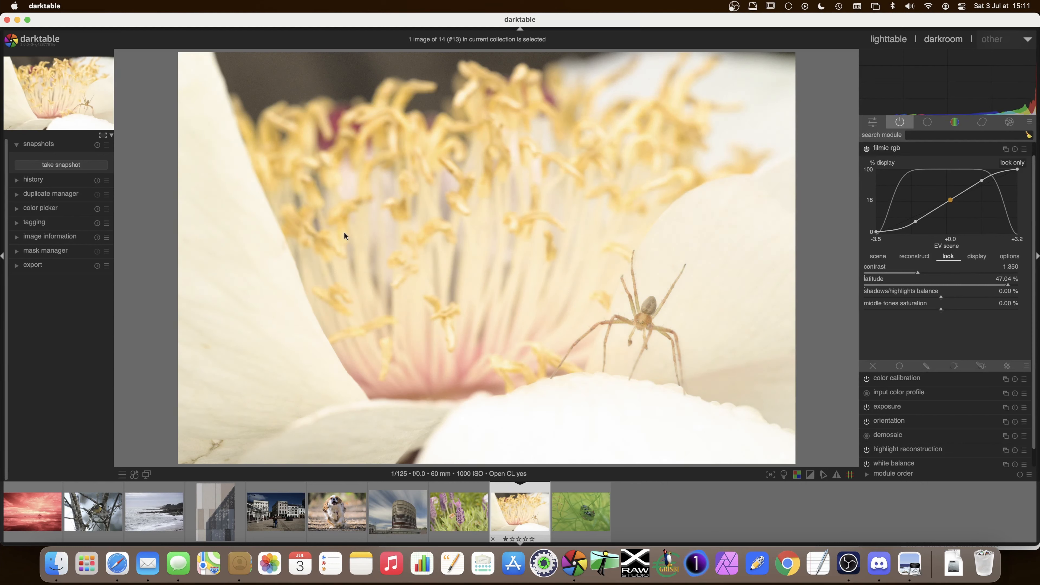
mouse_move(1009, 287)
mouse_down()
mouse_move(887, 287)
mouse_move(998, 285)
mouse_up()
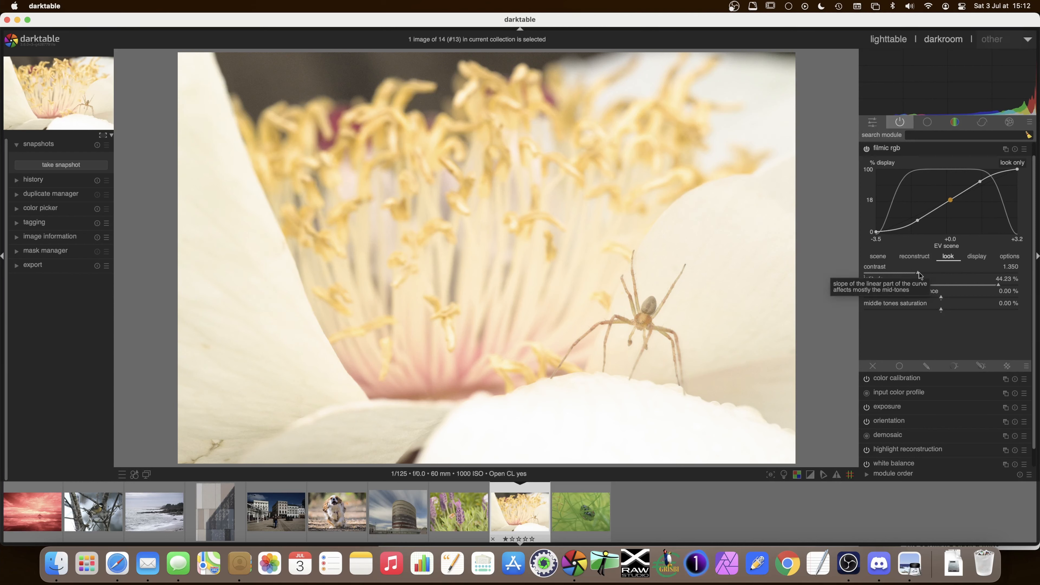
drag(919, 273, 944, 273)
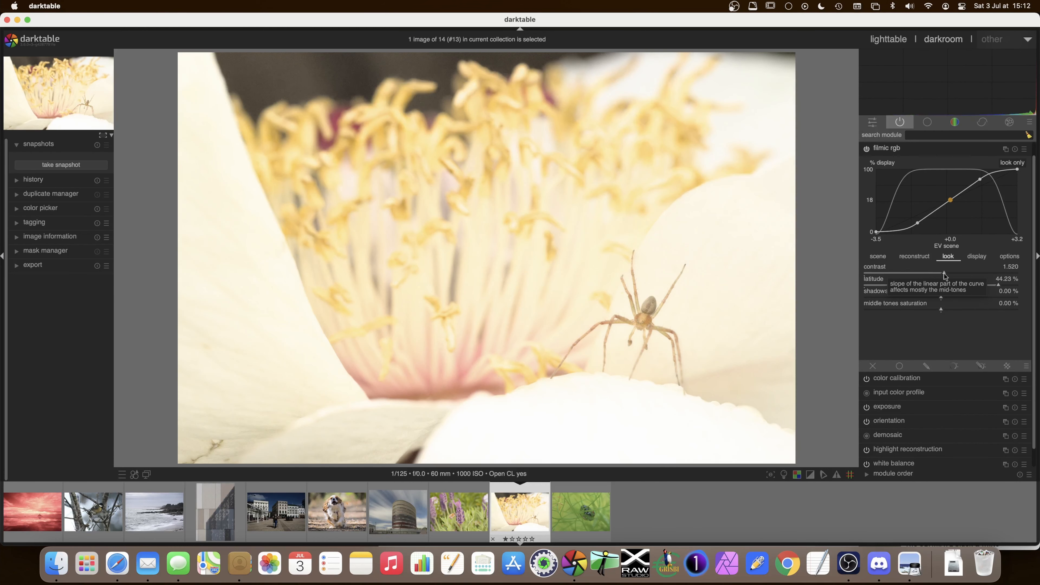
drag(944, 273, 940, 273)
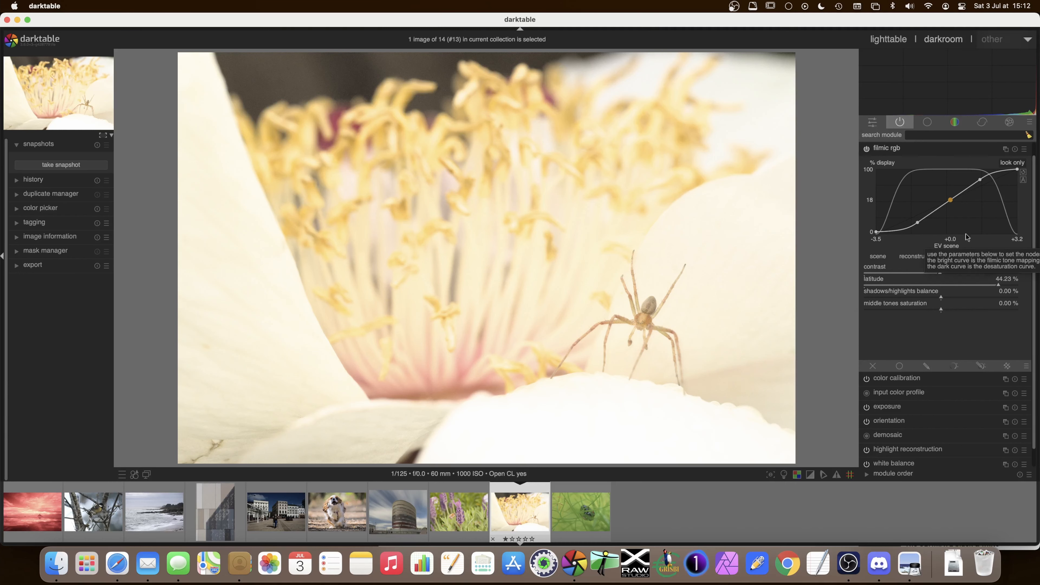
Try filmic rgb's preserve chrominance set to no, max RGB and luminance Y, and return to no for comparison
click(1015, 257)
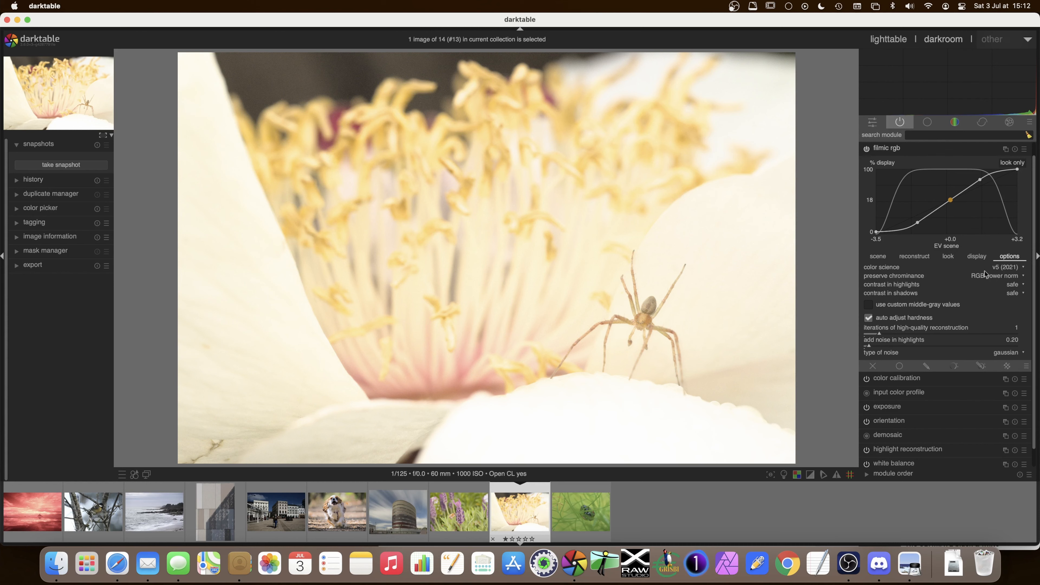
mouse_move(1001, 276)
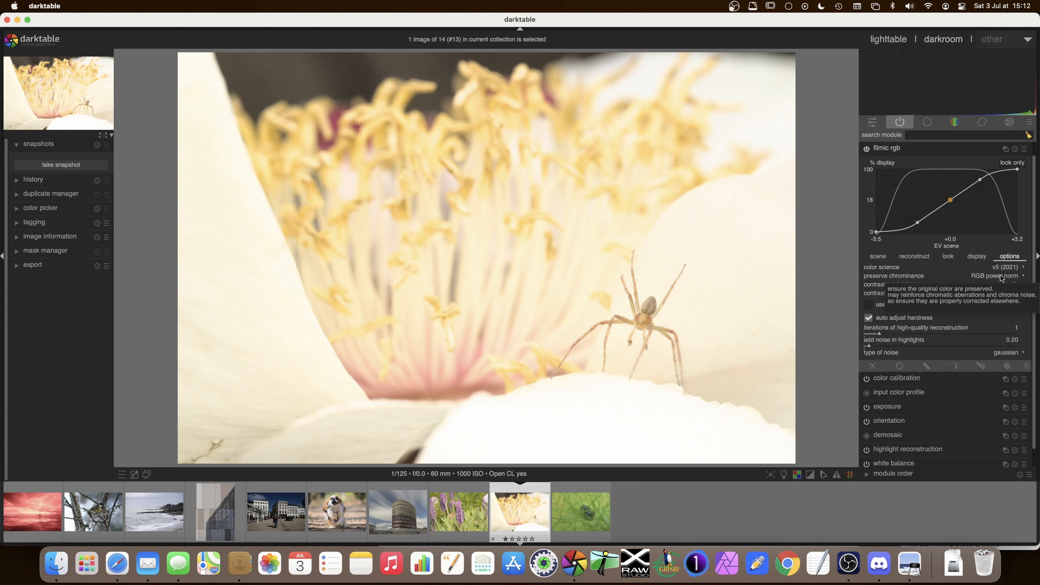
click(1000, 276)
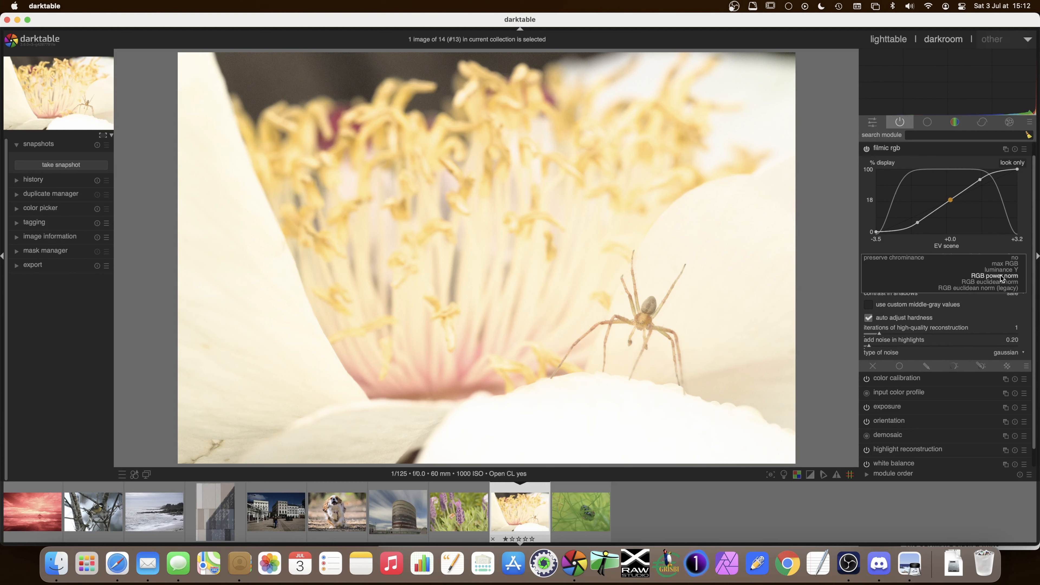
click(1016, 258)
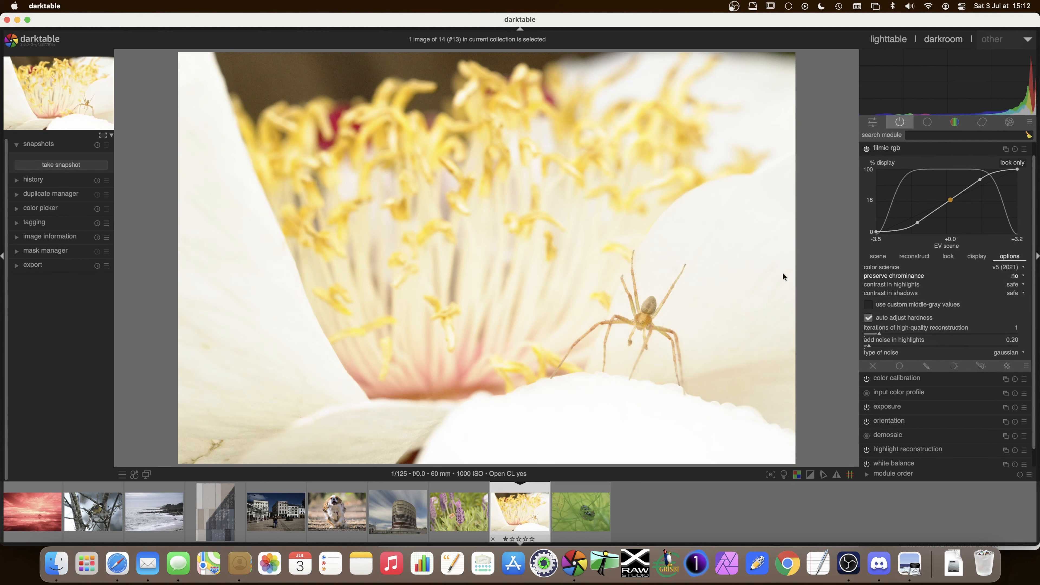
click(1018, 277)
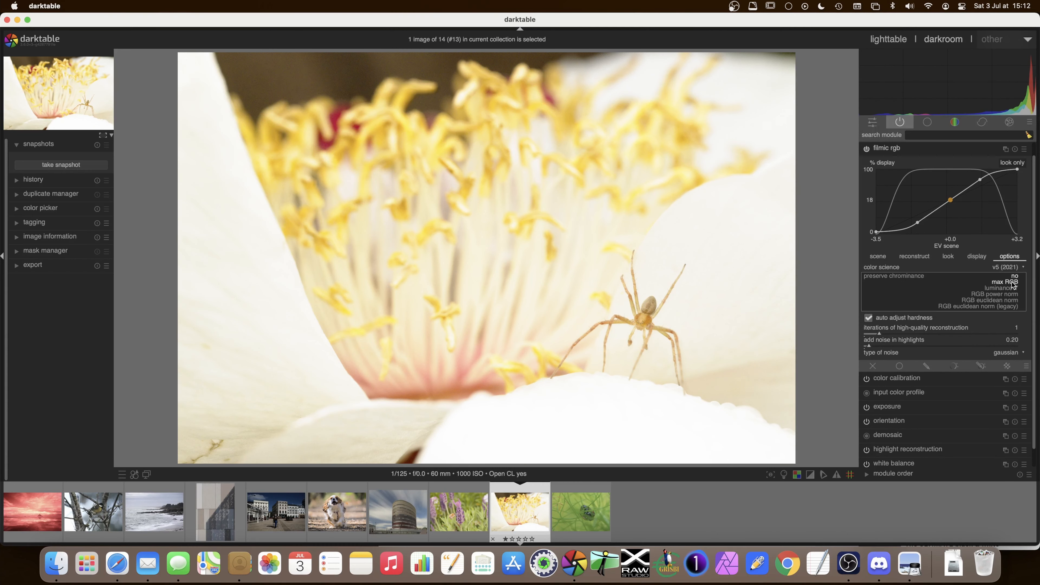
click(1011, 283)
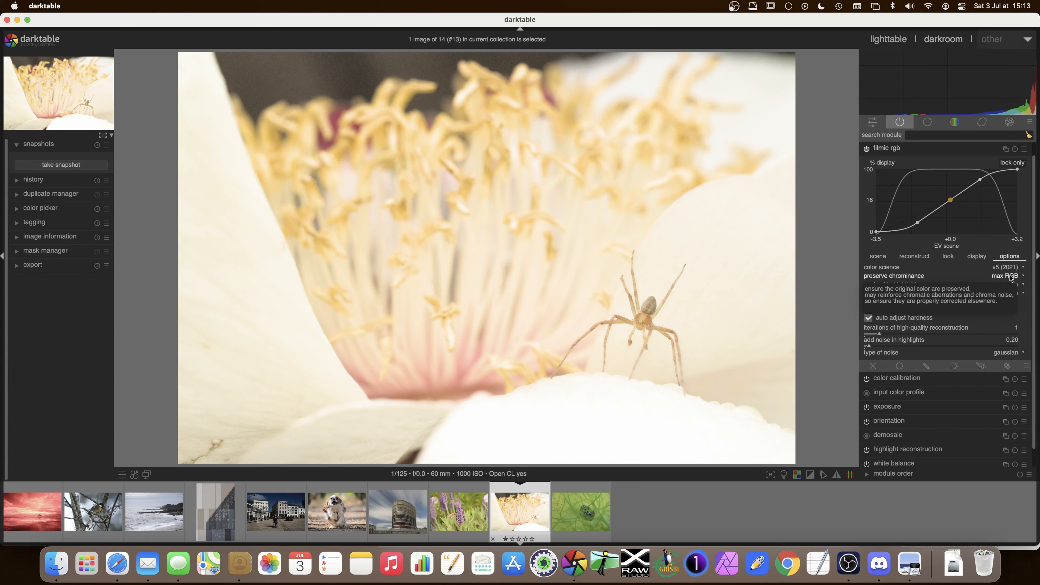
click(1012, 278)
click(1011, 282)
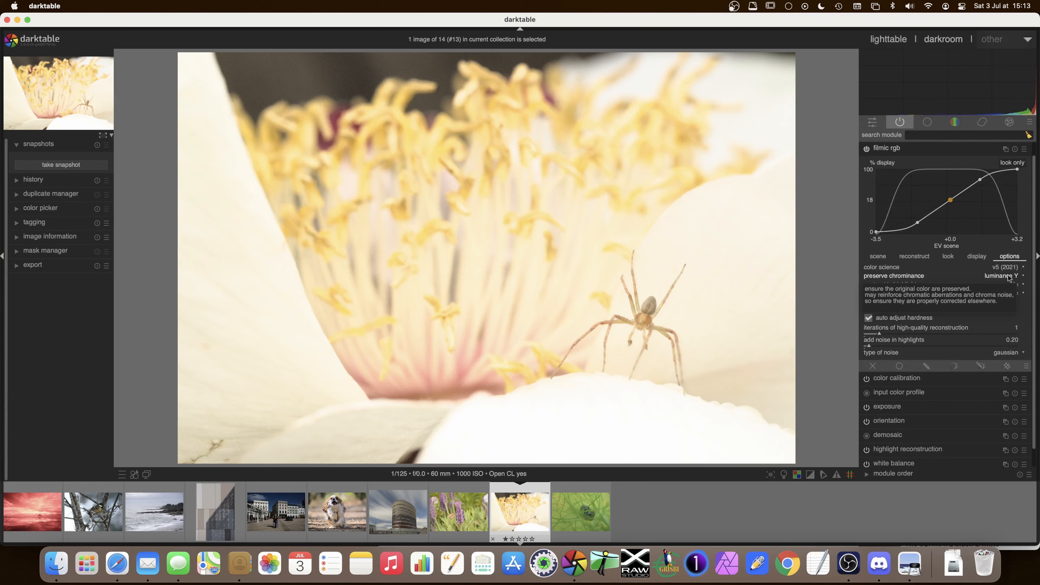
click(1008, 275)
click(1017, 264)
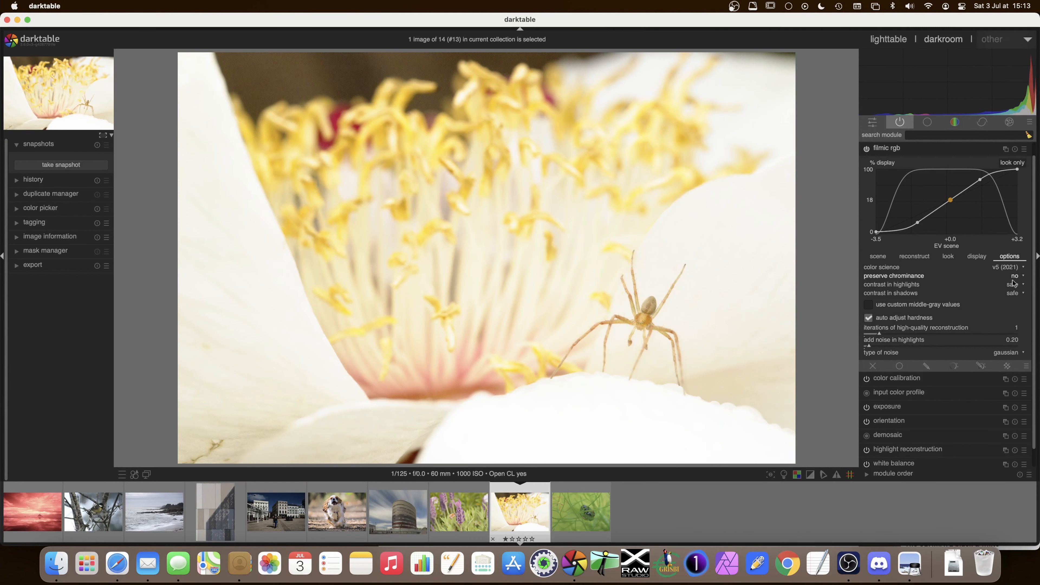
Compare the luminance Y, RGB power norm and RGB euclidean norm methods for preserving chrominance on the flower
click(1025, 280)
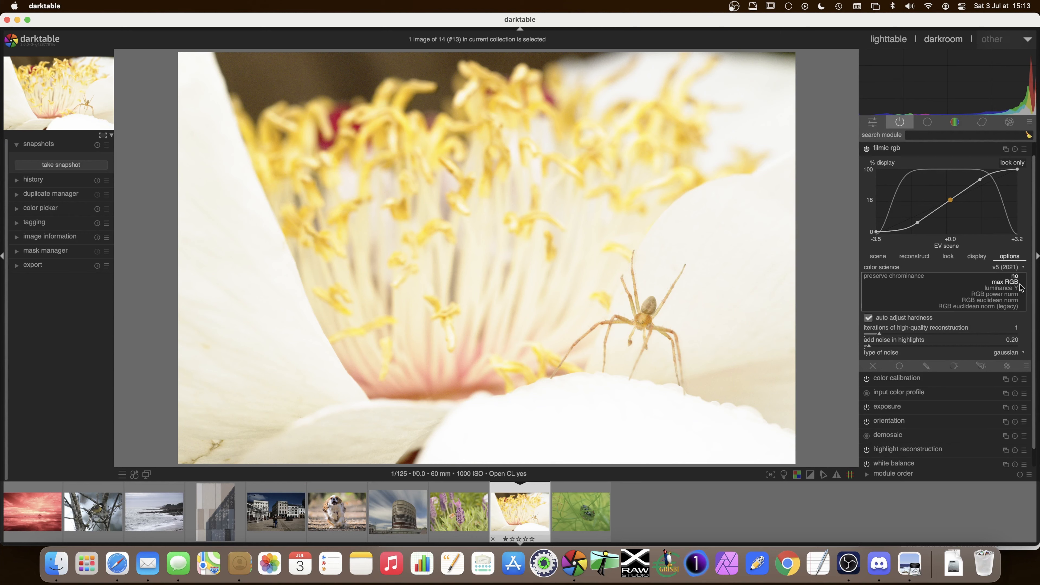
click(1008, 291)
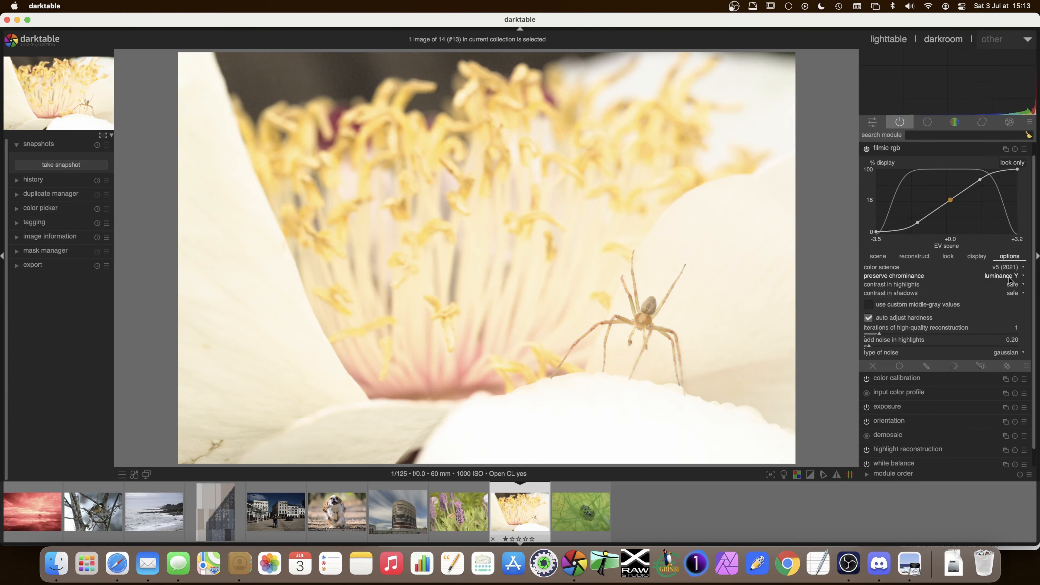
click(1010, 277)
click(1010, 284)
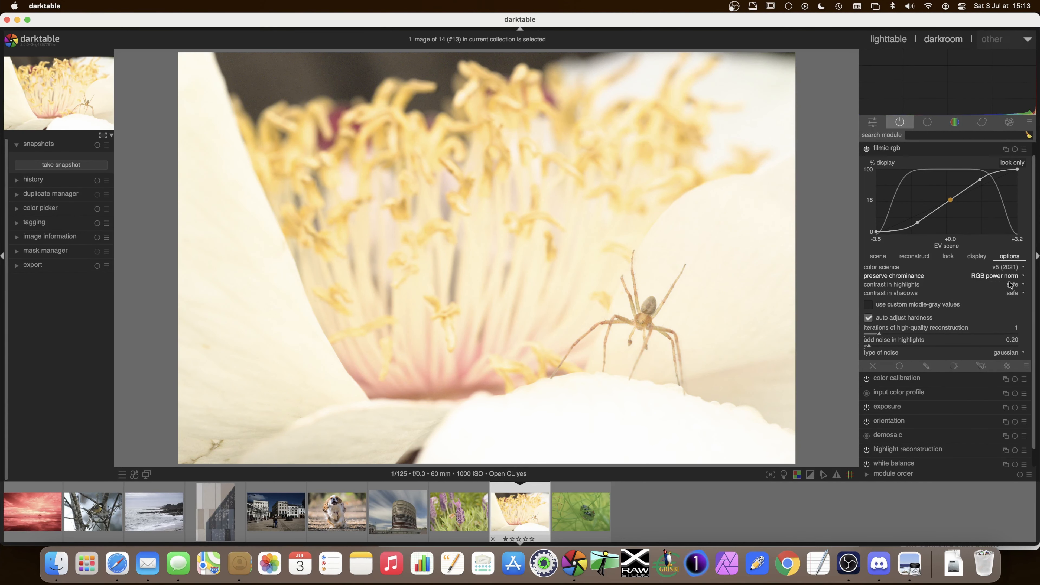
click(1010, 279)
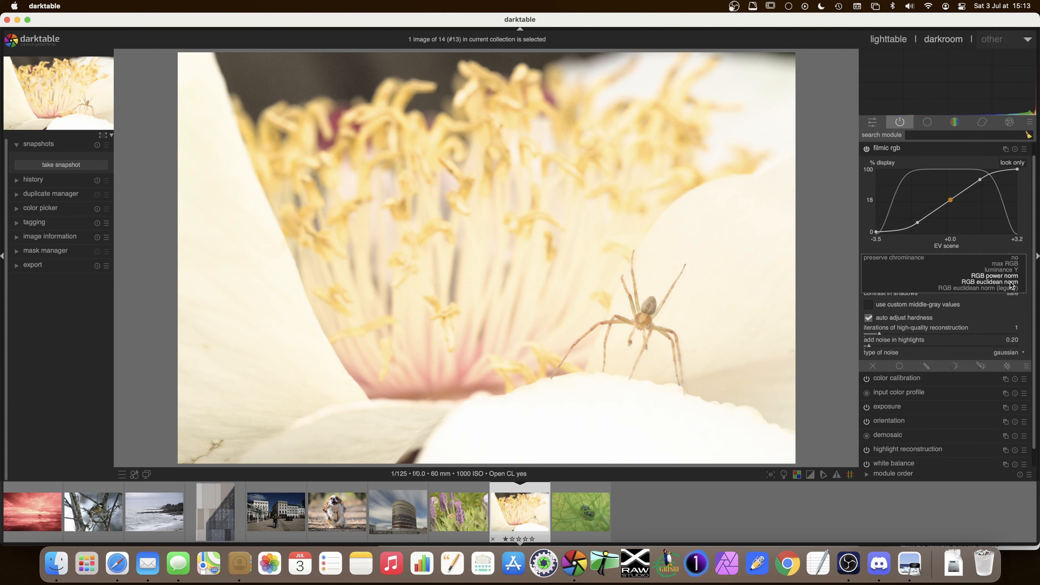
click(1012, 283)
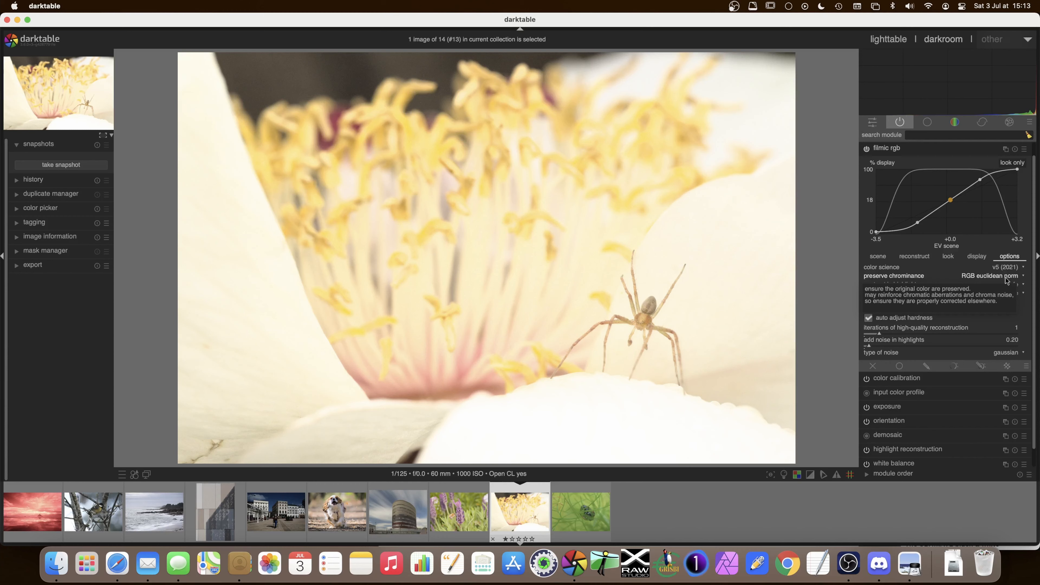
click(1009, 280)
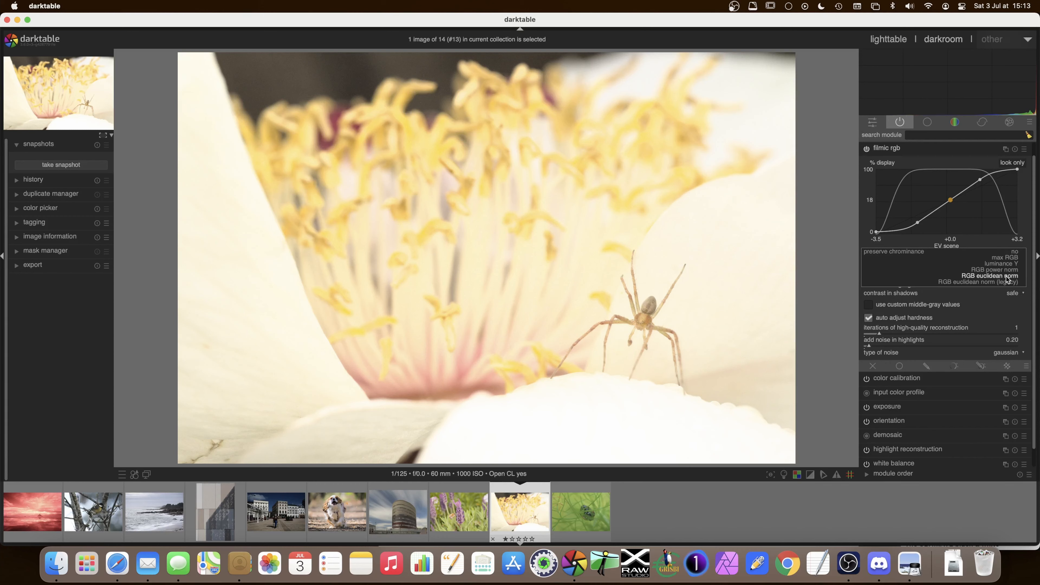
click(1010, 265)
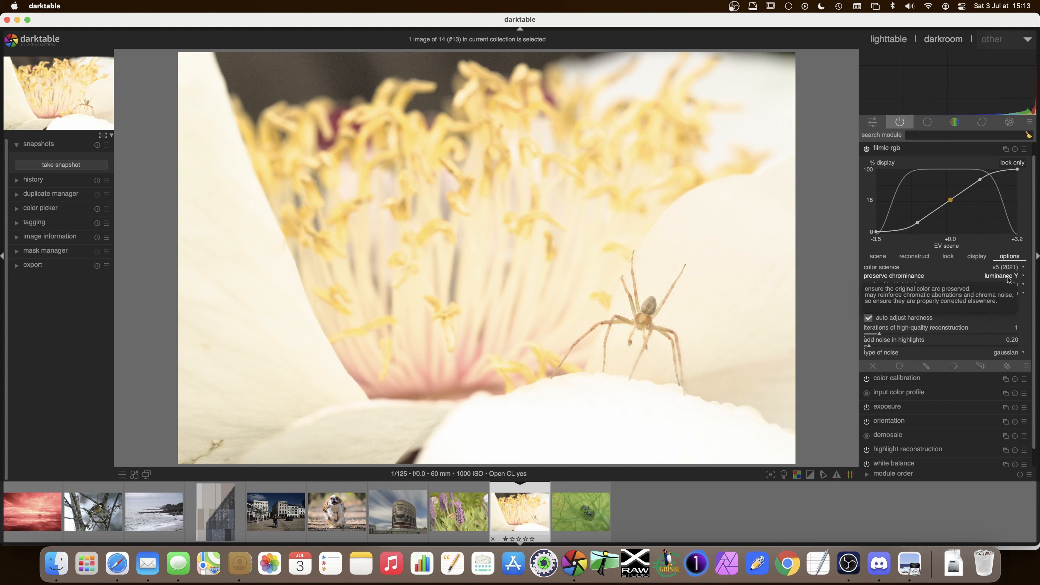
click(1008, 276)
click(1009, 288)
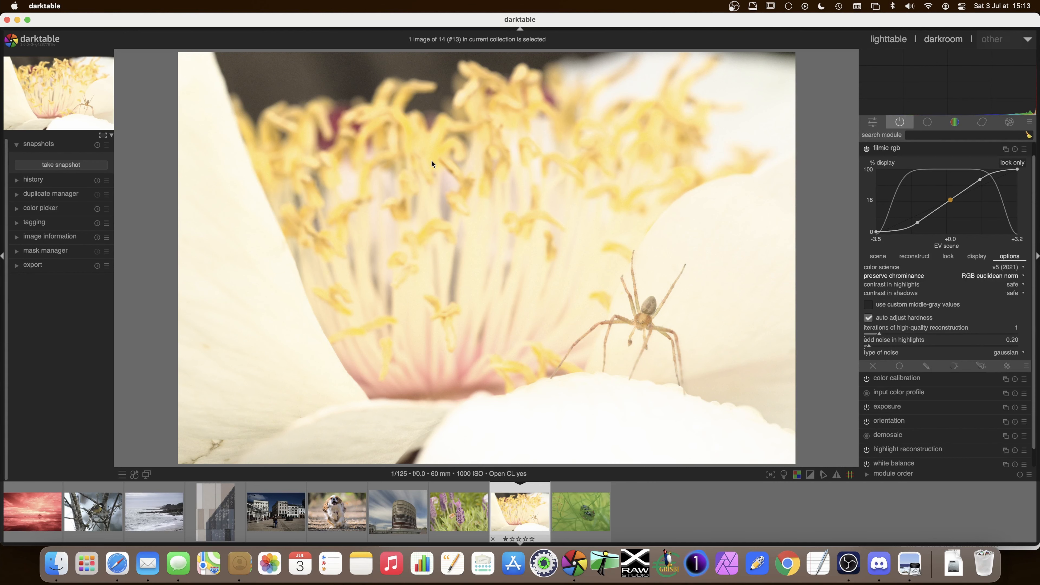
Set filmic rgb's preserve chrominance to luminance Y and collapse the module
click(1004, 277)
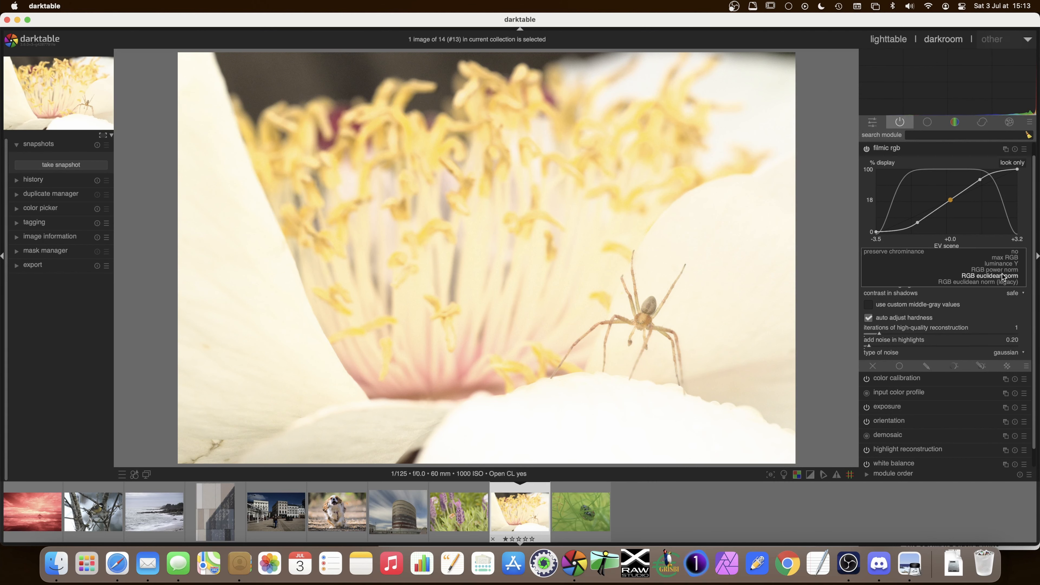
click(1004, 264)
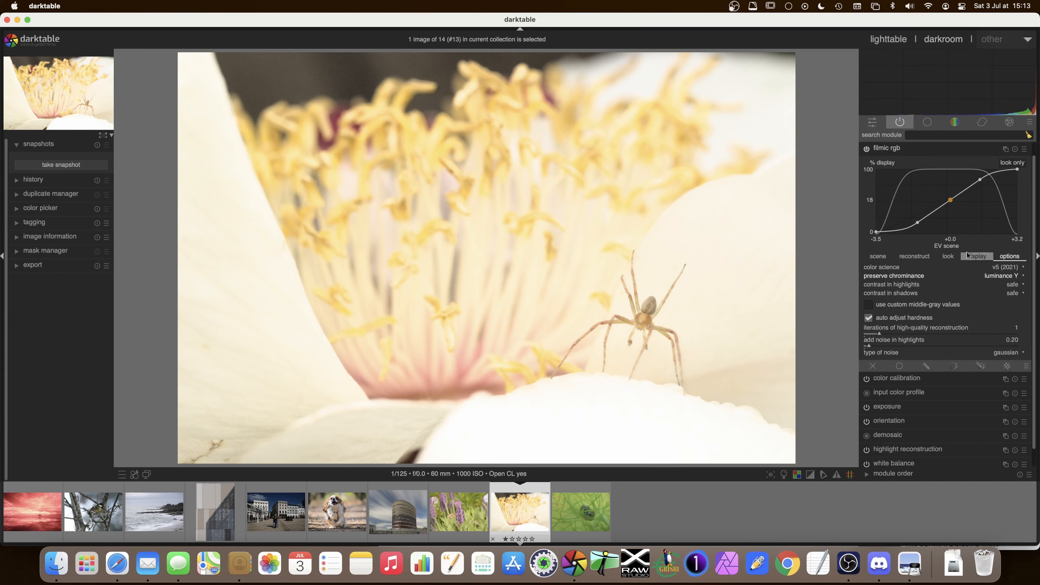
click(890, 150)
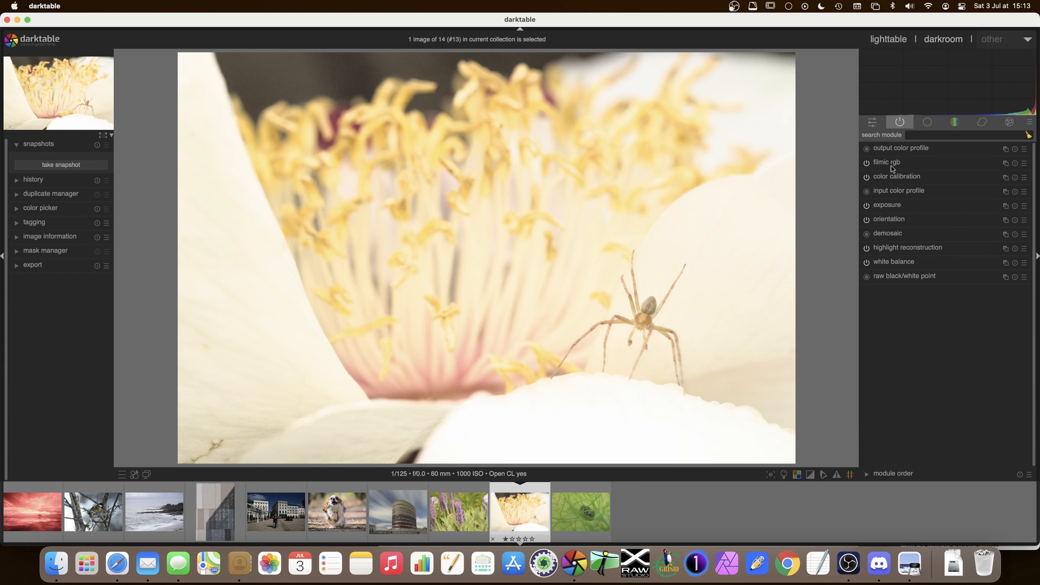